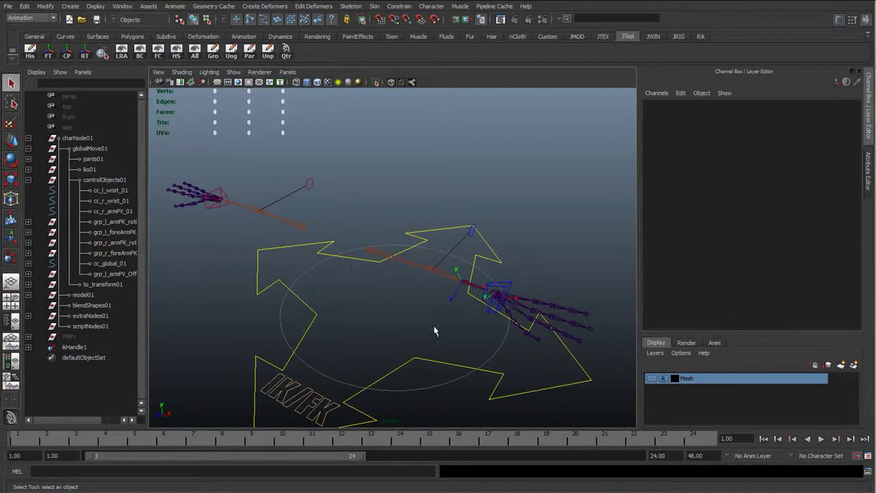
# Reset the left wrist control cc_l_wrist_01 by setting its Rotate X to 0
pyautogui.keyDown('alt'); pyautogui.moveTo(434, 331); pyautogui.dragTo(429, 279, button='right'); pyautogui.keyUp('alt')
pyautogui.keyDown('alt'); pyautogui.moveTo(428, 280); pyautogui.dragTo(437, 269); pyautogui.keyUp('alt')
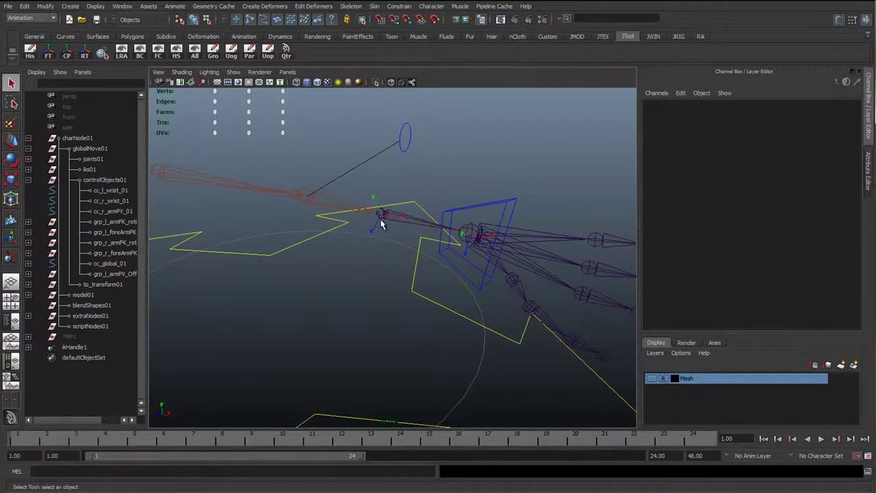
pyautogui.click(516, 219)
pyautogui.click(843, 147)
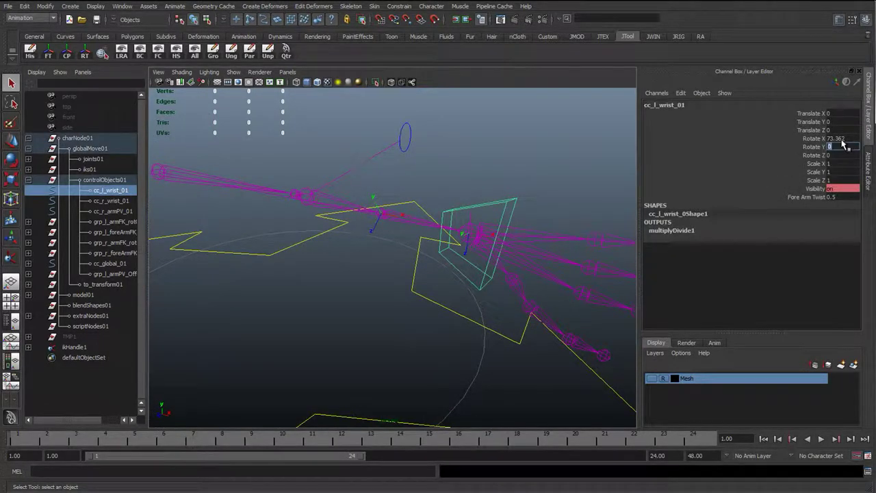
pyautogui.click(841, 138)
pyautogui.write('0')
pyautogui.press('Return')
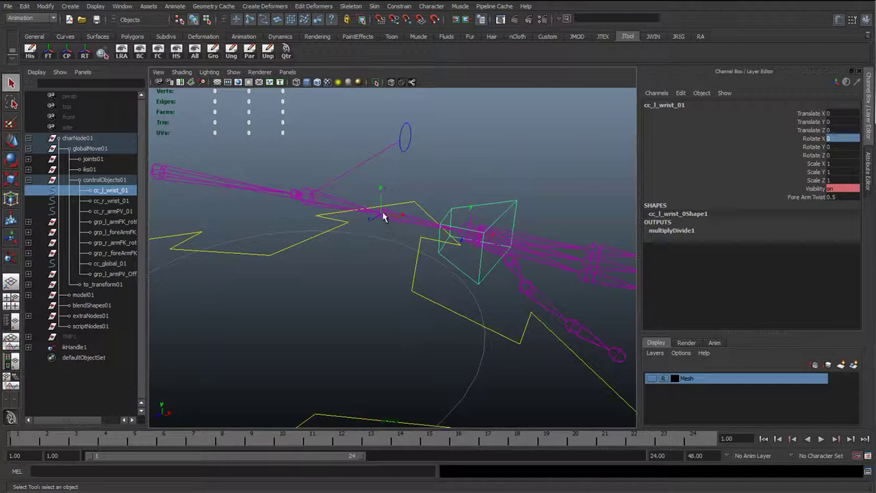
# Examine the left wrist and forearm joints, then compare the IK handles and constraints of both arms
pyautogui.click(383, 216)
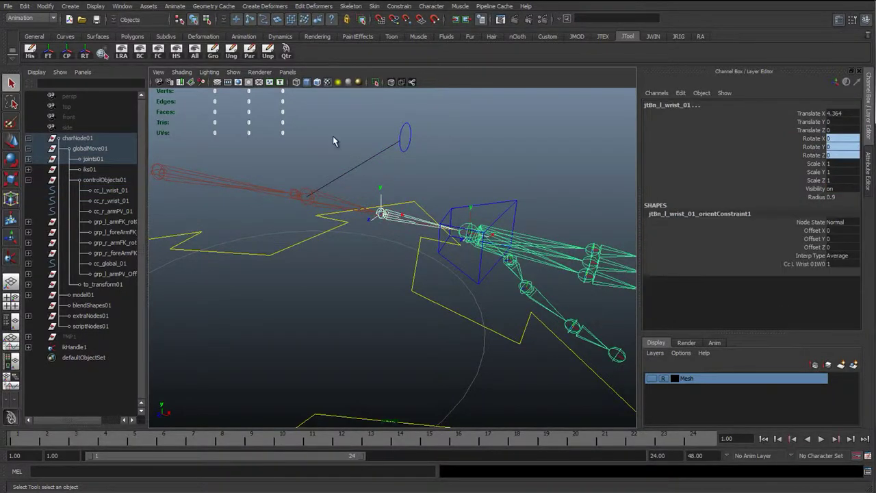
pyautogui.keyDown('alt'); pyautogui.moveTo(327, 171); pyautogui.dragTo(157, 133); pyautogui.keyUp('alt')
pyautogui.click(424, 199)
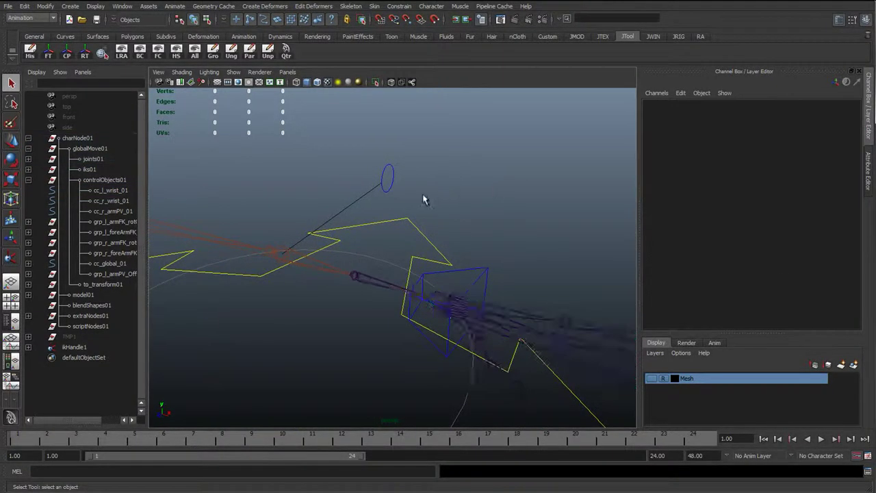
pyautogui.keyDown('alt'); pyautogui.moveTo(424, 200); pyautogui.dragTo(499, 264); pyautogui.keyUp('alt')
pyautogui.click(222, 205)
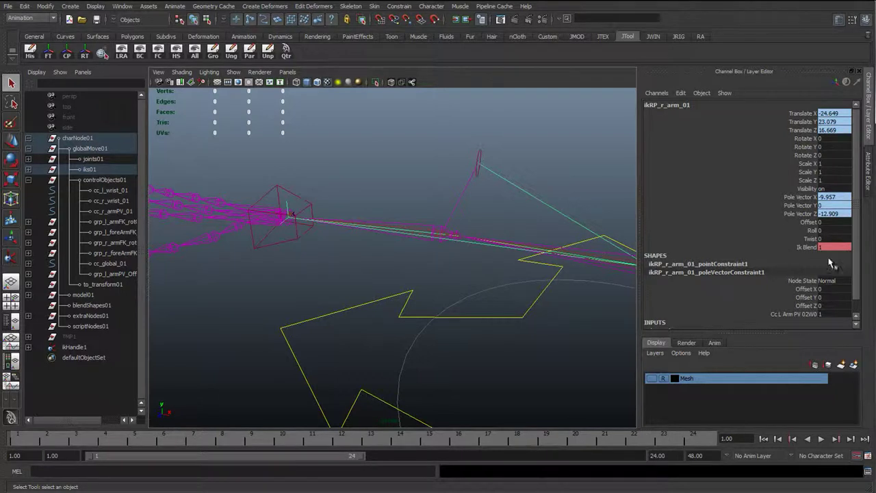
pyautogui.keyDown('alt'); pyautogui.moveTo(383, 242); pyautogui.dragTo(278, 254); pyautogui.keyUp('alt')
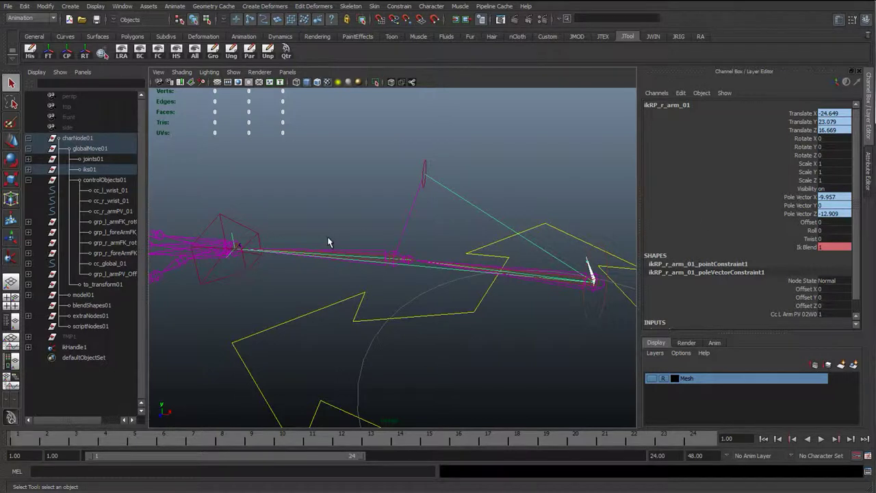
pyautogui.keyDown('alt'); pyautogui.moveTo(327, 242); pyautogui.dragTo(349, 237); pyautogui.keyUp('alt')
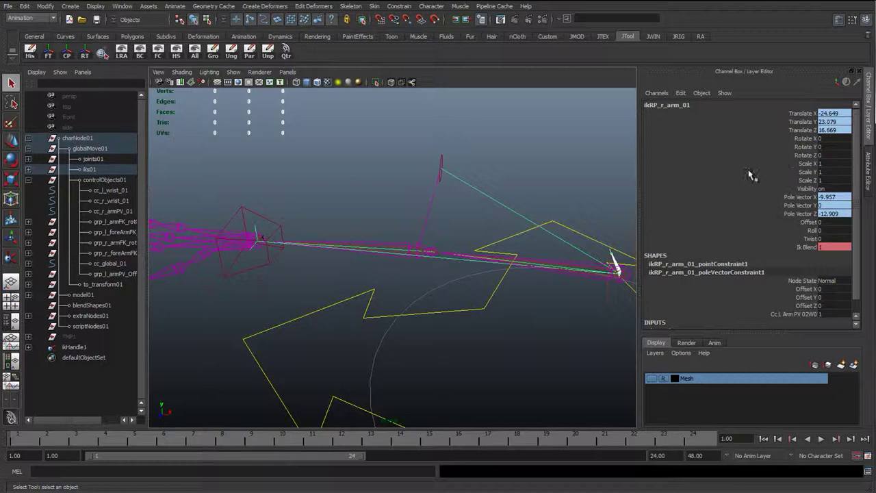
pyautogui.keyDown('alt'); pyautogui.moveTo(301, 264); pyautogui.dragTo(350, 284, button='middle'); pyautogui.keyUp('alt')
pyautogui.keyDown('alt'); pyautogui.moveTo(435, 273); pyautogui.dragTo(335, 279, button='middle'); pyautogui.keyUp('alt')
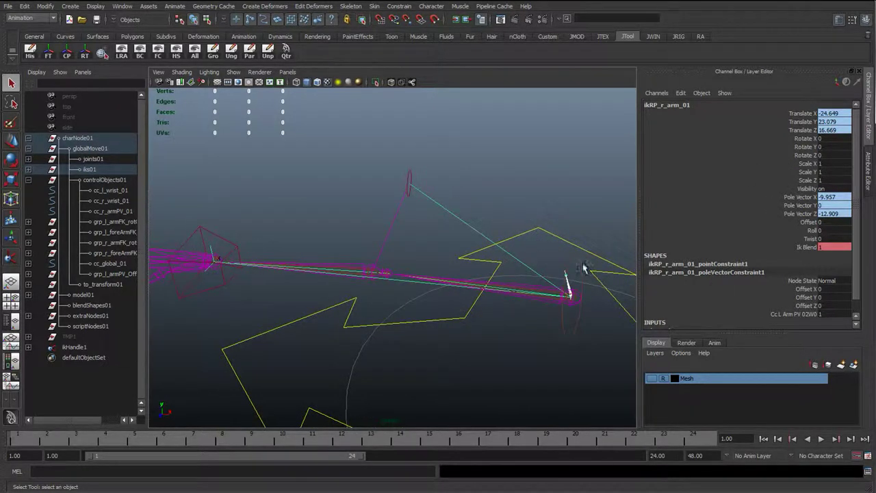
pyautogui.keyDown('alt'); pyautogui.moveTo(585, 267); pyautogui.dragTo(545, 289); pyautogui.keyUp('alt')
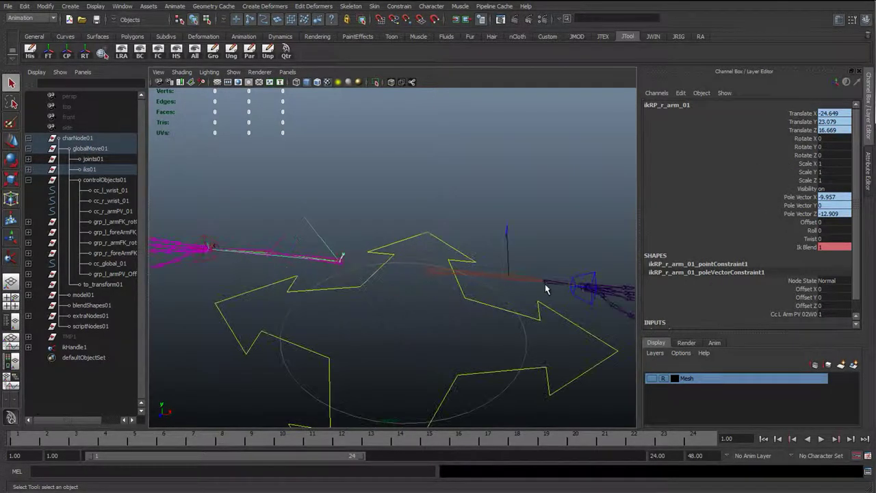
pyautogui.click(586, 286)
pyautogui.click(124, 263)
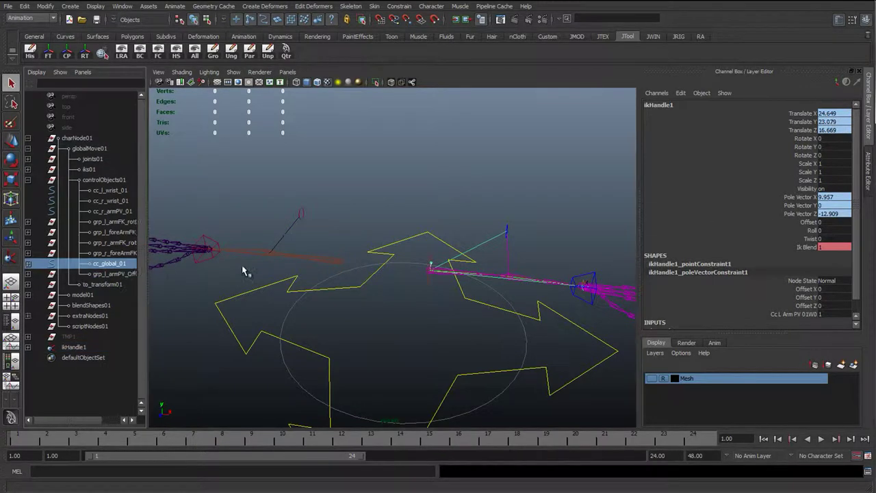
pyautogui.hotkey('ctrl', 'z')
# Delete the right arm's IK handle ikRP_r_arm_01 from the rig
pyautogui.keyDown('alt'); pyautogui.moveTo(241, 264); pyautogui.dragTo(341, 267, button='middle'); pyautogui.keyUp('alt')
pyautogui.scroll(5, 284, 243)
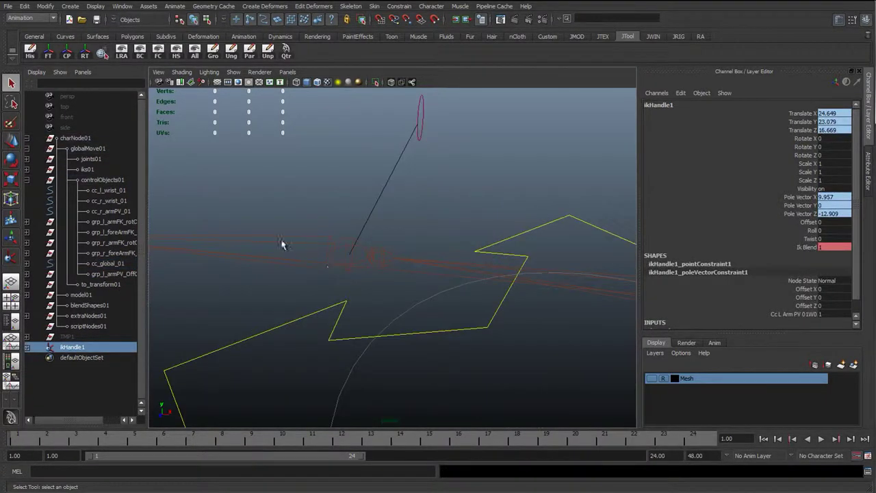
pyautogui.keyDown('alt'); pyautogui.moveTo(284, 242); pyautogui.dragTo(376, 230, button='middle'); pyautogui.keyUp('alt')
pyautogui.click(344, 204)
pyautogui.keyDown('alt'); pyautogui.moveTo(440, 236); pyautogui.dragTo(459, 235); pyautogui.keyUp('alt')
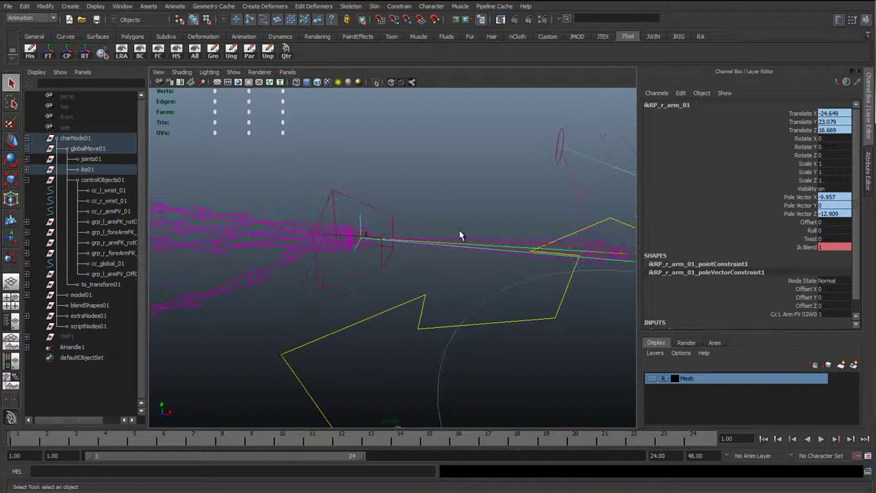
pyautogui.click(372, 236)
pyautogui.keyDown('alt'); pyautogui.moveTo(373, 236); pyautogui.dragTo(356, 242); pyautogui.keyUp('alt')
# Unparent the right wrist joint jtBn_r_wrist_01 together with its hand joints from the forearm
pyautogui.click(356, 241)
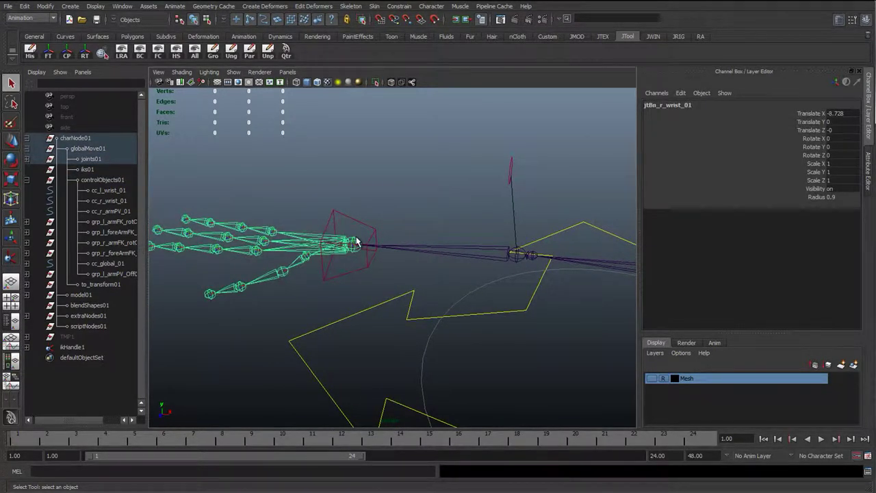
pyautogui.hotkey('shift', 'p')
pyautogui.keyDown('alt'); pyautogui.moveTo(514, 256); pyautogui.dragTo(311, 258); pyautogui.keyUp('alt')
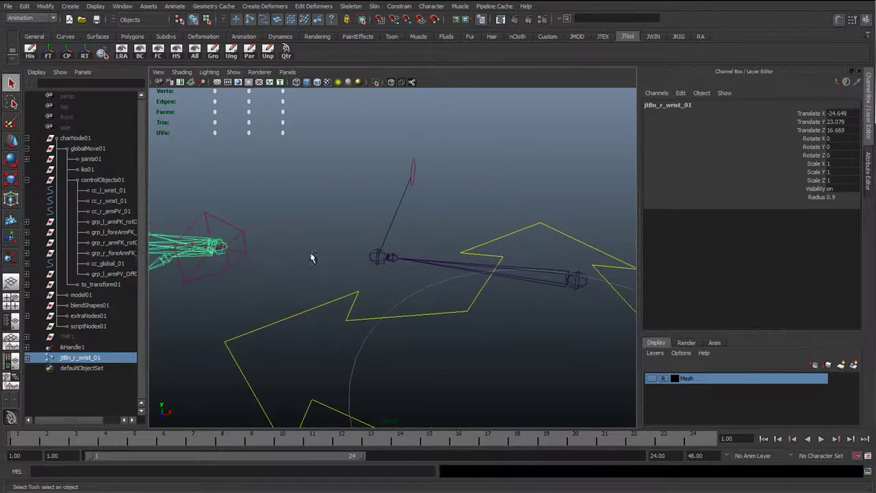
pyautogui.click(299, 188)
# Show the viewport grid and create a single joint on it near the right arm, at about X -18, Z -6
pyautogui.scroll(-6, 410, 178)
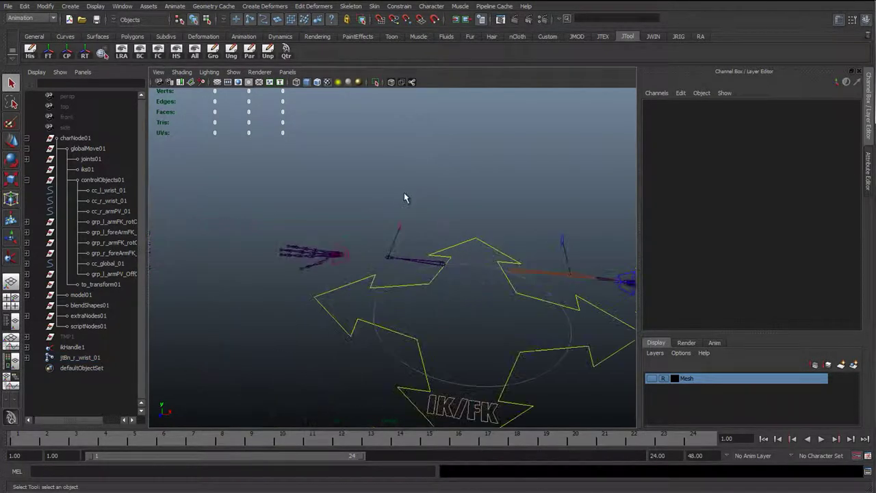
pyautogui.scroll(1, 386, 342)
pyautogui.click(217, 81)
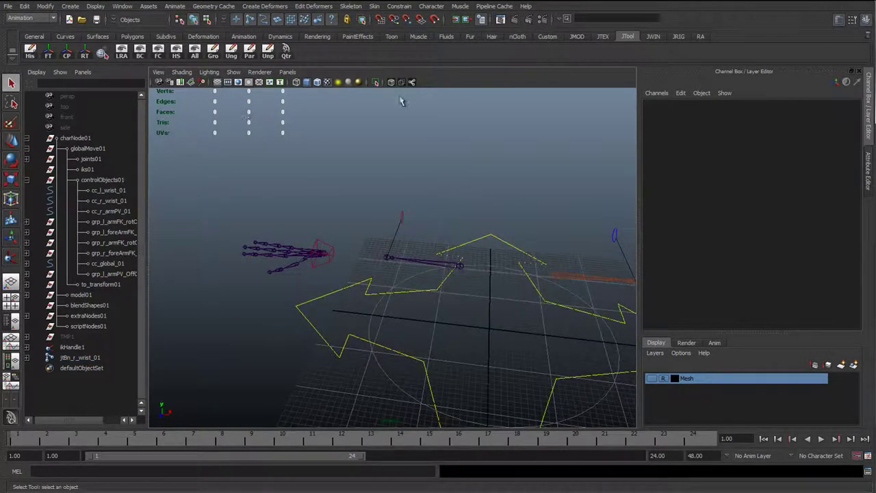
pyautogui.click(678, 36)
pyautogui.click(137, 52)
pyautogui.click(399, 299)
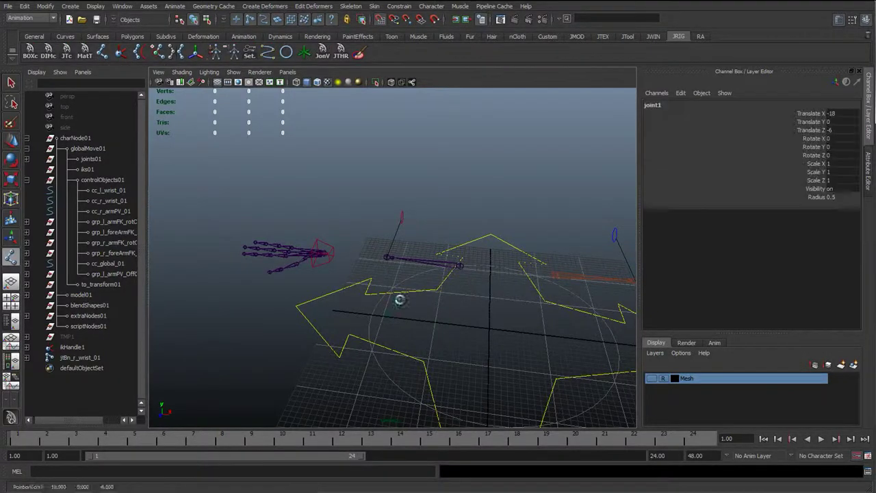
pyautogui.press('q')
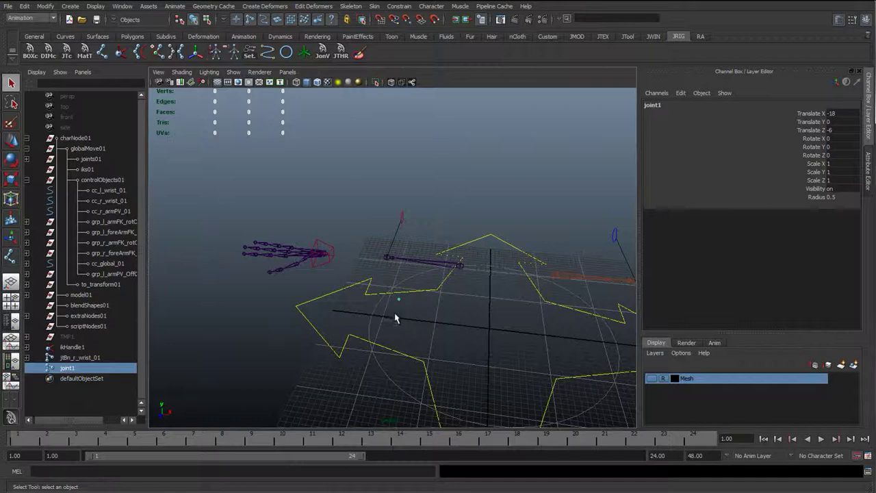
# Point-constrain joint1 to both jtBn_r_wrist_01 and jtBn_r_elbowB_01 with Maintain offset off, all axes and weight 1, centring it between them
pyautogui.scroll(5, 395, 328)
pyautogui.keyDown('alt'); pyautogui.moveTo(483, 352); pyautogui.dragTo(431, 313, button='right'); pyautogui.keyUp('alt')
pyautogui.keyDown('alt'); pyautogui.moveTo(431, 313); pyautogui.dragTo(467, 297, button='middle'); pyautogui.keyUp('alt')
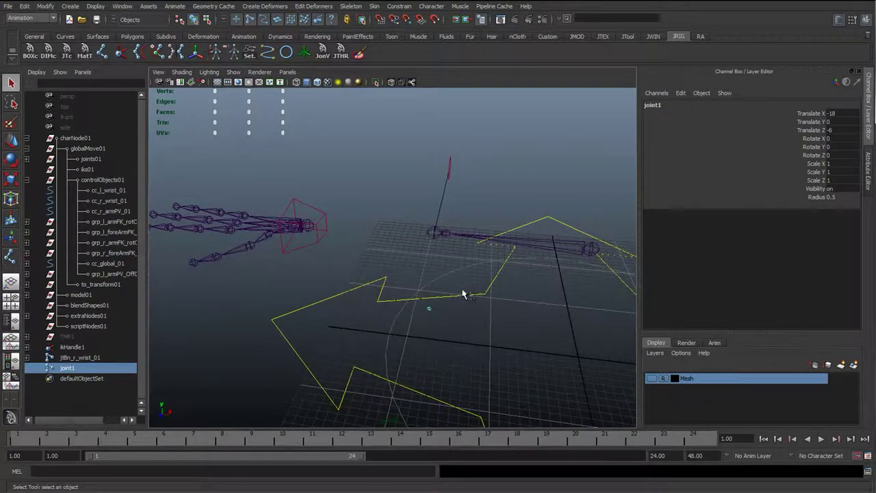
pyautogui.keyDown('alt'); pyautogui.moveTo(370, 266); pyautogui.dragTo(328, 271); pyautogui.keyUp('alt')
pyautogui.press('w')
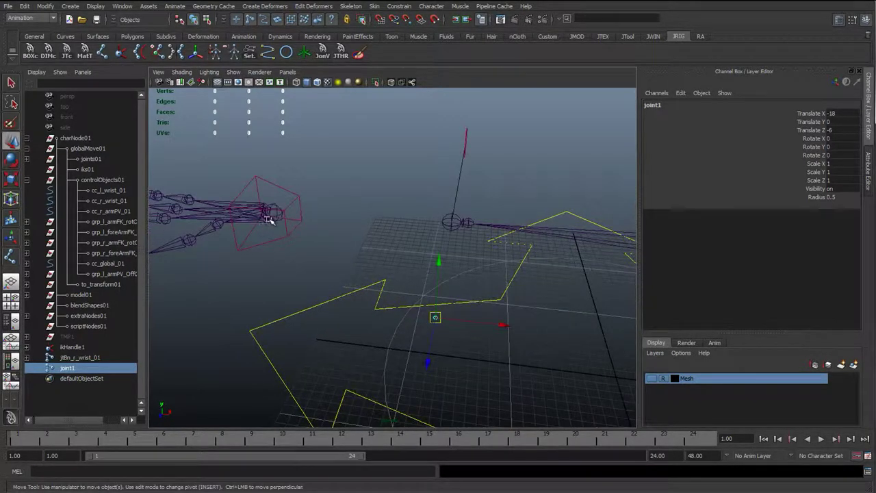
pyautogui.click(271, 216)
pyautogui.press('q')
pyautogui.keyDown('shift'); pyautogui.click(456, 225); pyautogui.keyUp('shift')
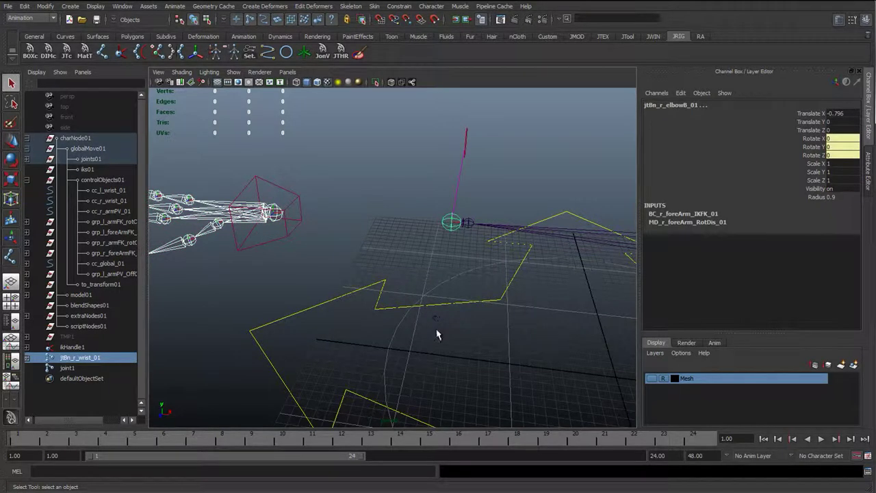
pyautogui.keyDown('shift'); pyautogui.click(435, 318); pyautogui.keyUp('shift')
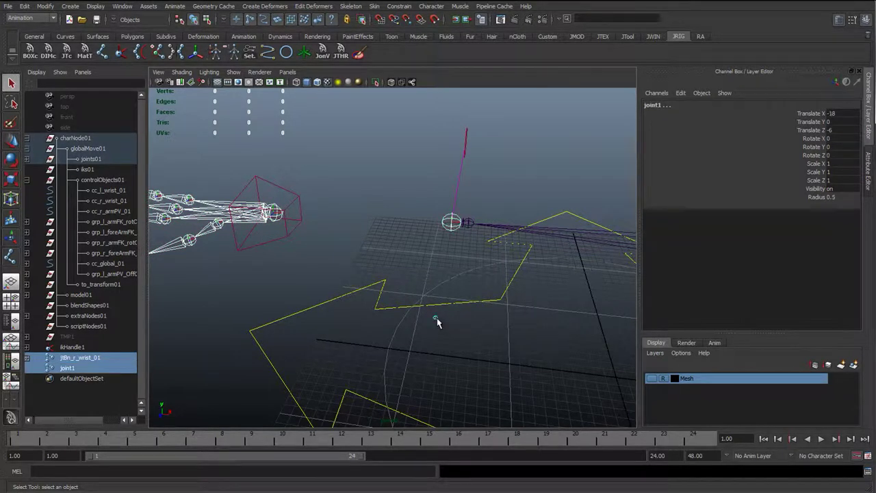
pyautogui.click(399, 6)
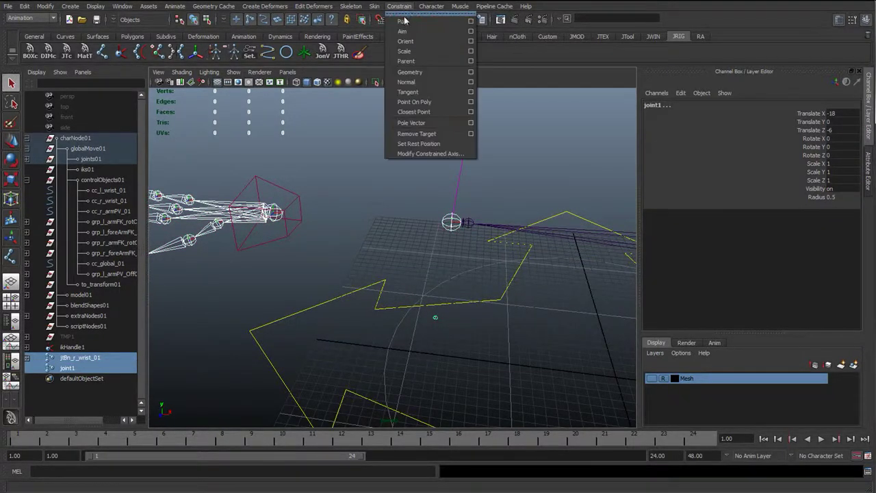
pyautogui.click(470, 22)
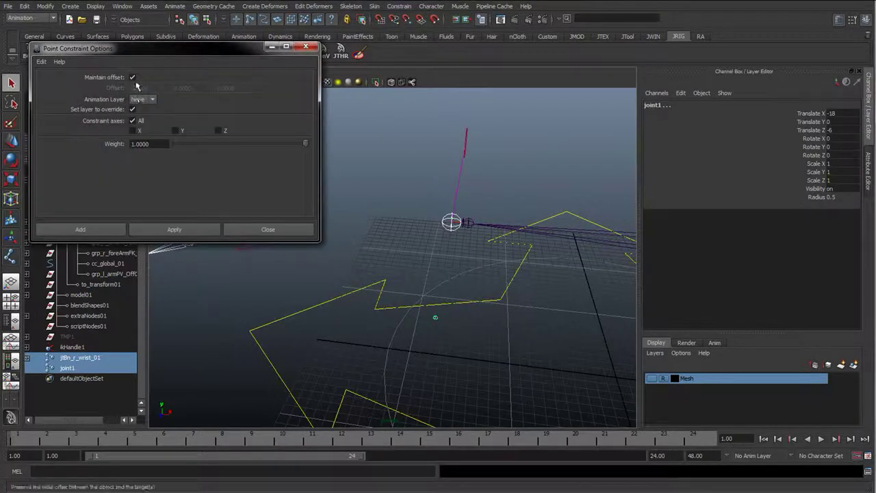
pyautogui.click(131, 78)
pyautogui.click(131, 78)
pyautogui.click(199, 231)
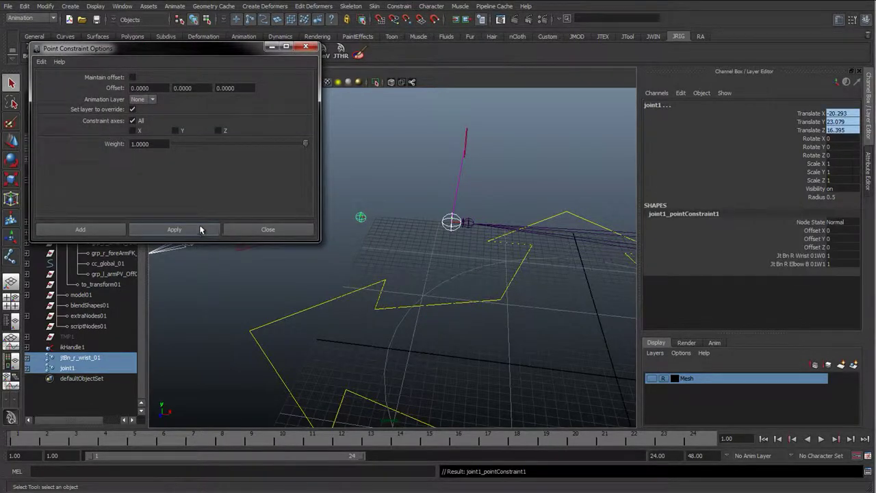
pyautogui.click(256, 229)
pyautogui.keyDown('alt'); pyautogui.moveTo(256, 229); pyautogui.dragTo(274, 255); pyautogui.keyUp('alt')
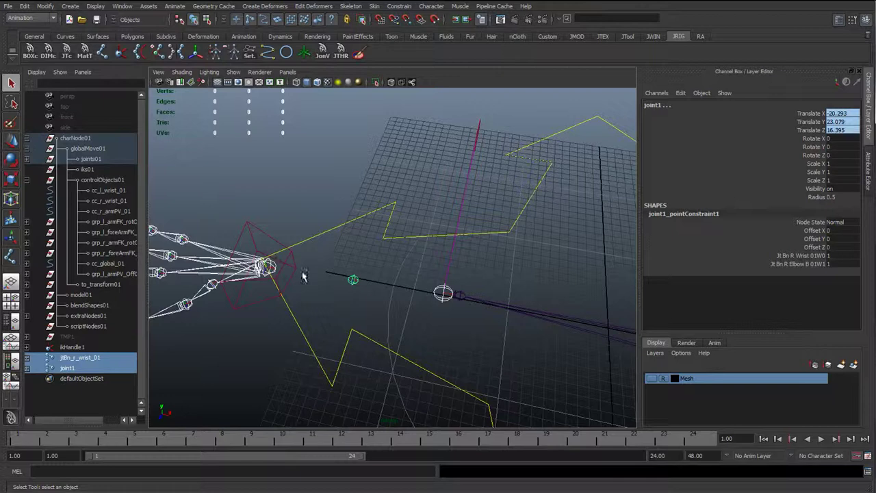
# Delete the point constraint under joint1 and reselect the joint
pyautogui.click(350, 281)
pyautogui.keyDown('alt'); pyautogui.moveTo(354, 305); pyautogui.dragTo(401, 279, button='middle'); pyautogui.keyUp('alt')
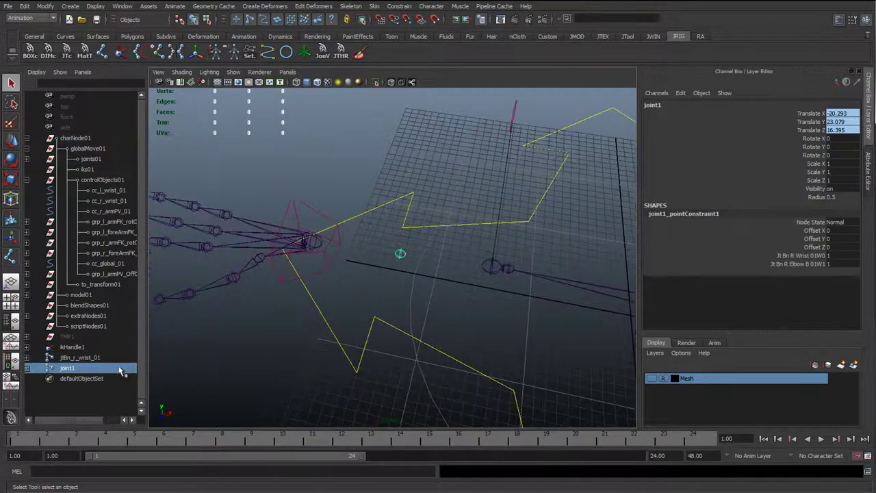
pyautogui.click(27, 368)
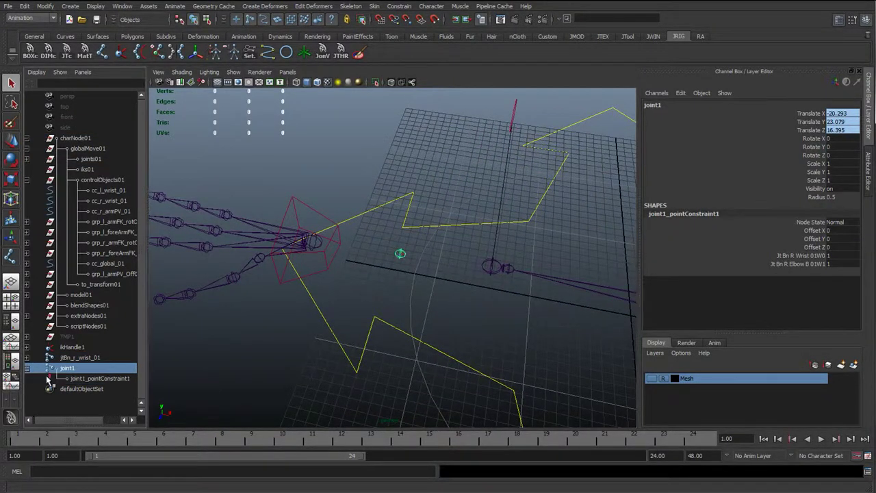
pyautogui.click(86, 378)
pyautogui.press('Delete')
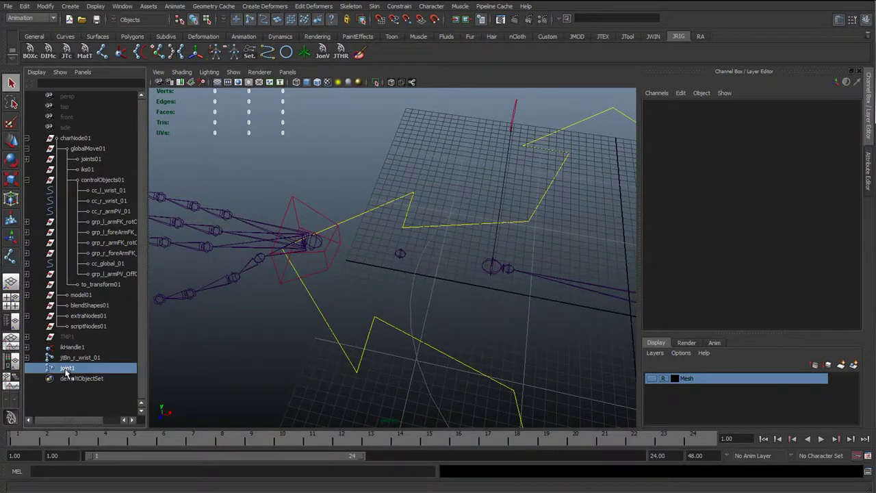
pyautogui.click(66, 369)
# Rename joint1 as jtBn_r_foreArmTwist_01, reusing the name copied from the left forearm twist joint with l changed to r
pyautogui.keyDown('alt'); pyautogui.moveTo(426, 303); pyautogui.dragTo(580, 270); pyautogui.keyUp('alt')
pyautogui.click(618, 266)
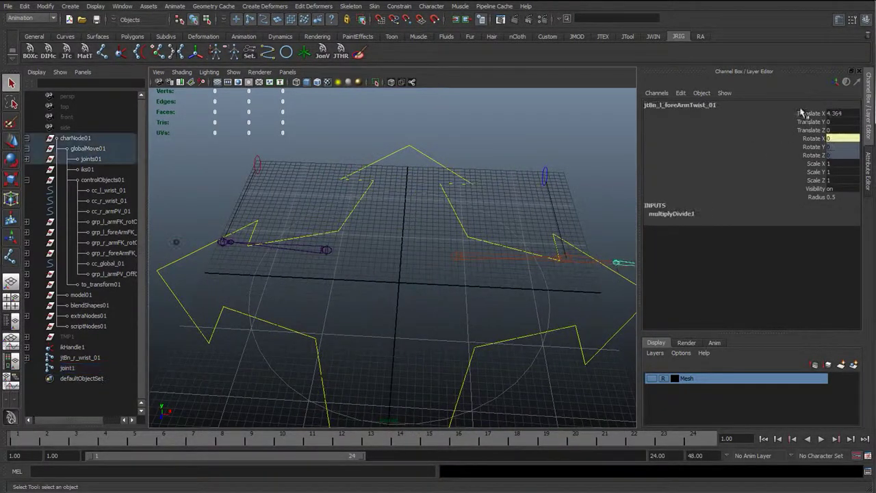
pyautogui.doubleClick(697, 104)
pyautogui.hotkey('ctrl', 'c')
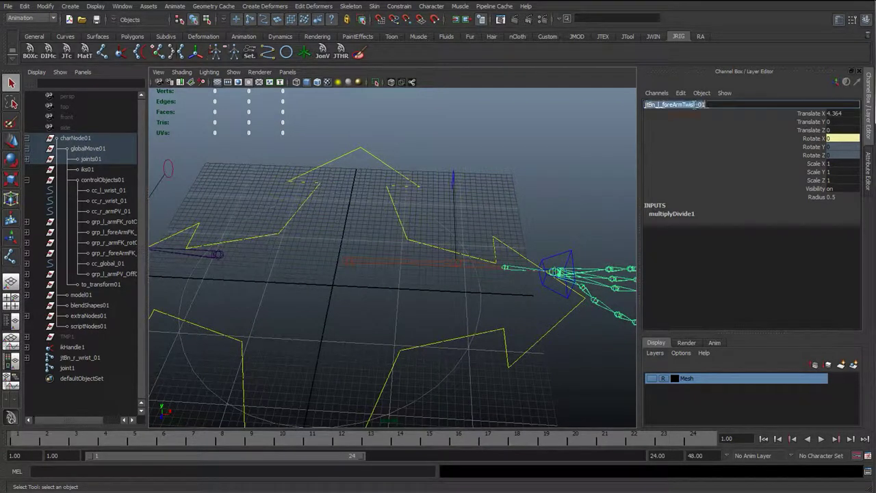
pyautogui.keyDown('alt'); pyautogui.moveTo(277, 242); pyautogui.dragTo(393, 252); pyautogui.keyUp('alt')
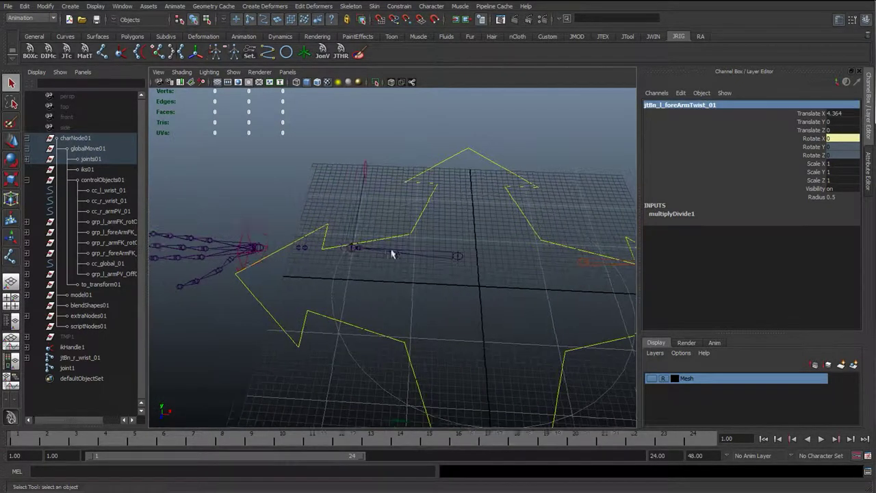
pyautogui.click(305, 248)
pyautogui.doubleClick(660, 105)
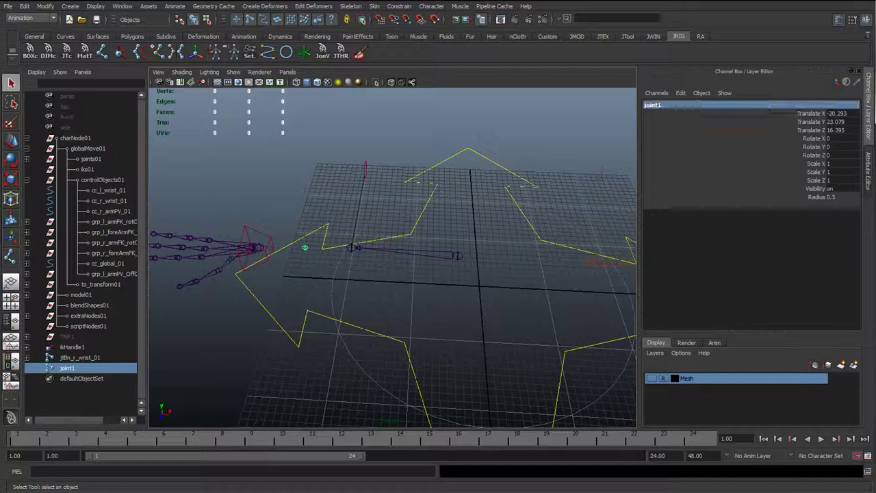
pyautogui.hotkey('ctrl', 'v')
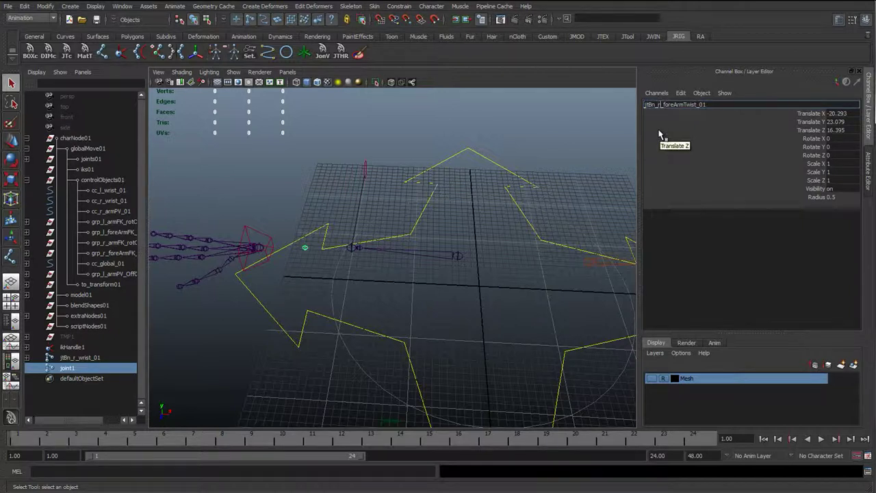
pyautogui.press('Return')
pyautogui.click(209, 202)
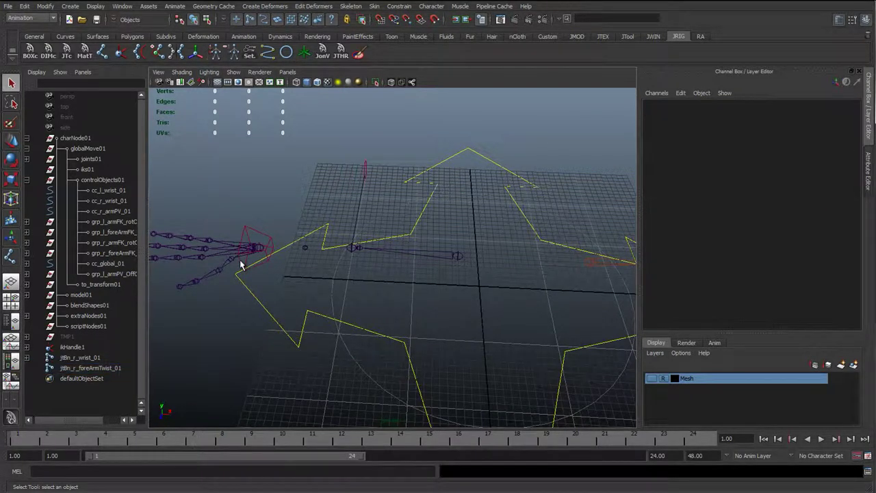
# Parent jtBn_r_wrist_01 with its hand joints under jtBn_r_foreArmTwist_01
pyautogui.keyDown('alt'); pyautogui.moveTo(240, 265); pyautogui.dragTo(309, 254); pyautogui.keyUp('alt')
pyautogui.click(290, 218)
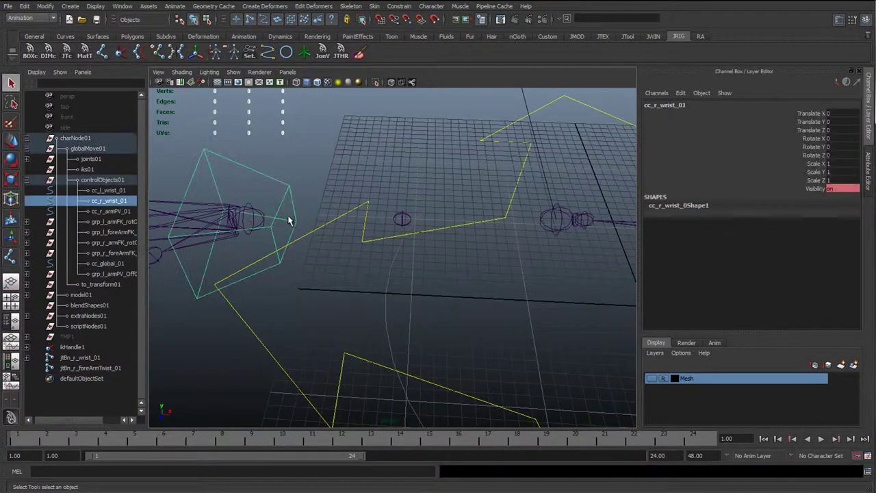
pyautogui.click(250, 203)
pyautogui.keyDown('shift'); pyautogui.click(402, 214); pyautogui.keyUp('shift')
pyautogui.keyDown('shift'); pyautogui.click(402, 219); pyautogui.keyUp('shift')
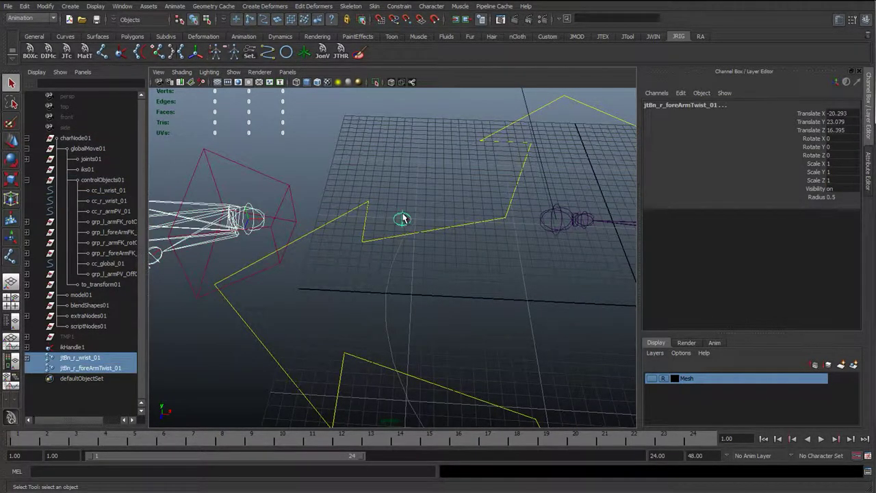
pyautogui.press('p')
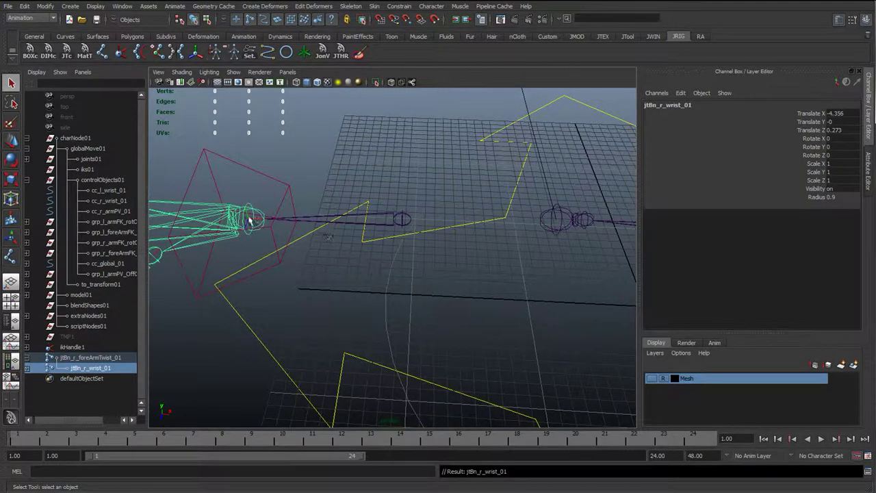
# Parent jtBn_r_foreArmTwist_01 under the right elbow joint jtBn_r_elbowB_01
pyautogui.click(401, 219)
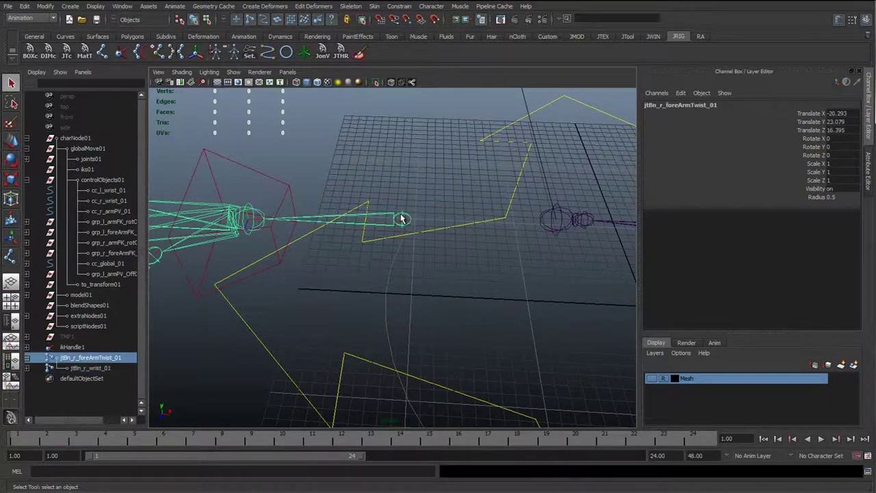
pyautogui.click(542, 215)
pyautogui.press('p')
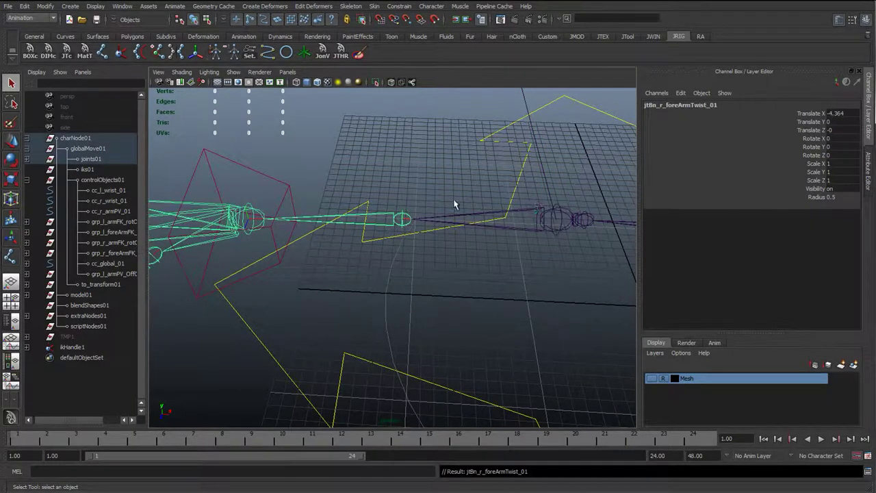
# Examine the rotation axes of jtBn_r_foreArmTwist_01 in the top view against the direction of the forearm
pyautogui.click(395, 193)
pyautogui.click(410, 218)
pyautogui.press('space')
pyautogui.moveTo(409, 219); pyautogui.dragTo(335, 229)
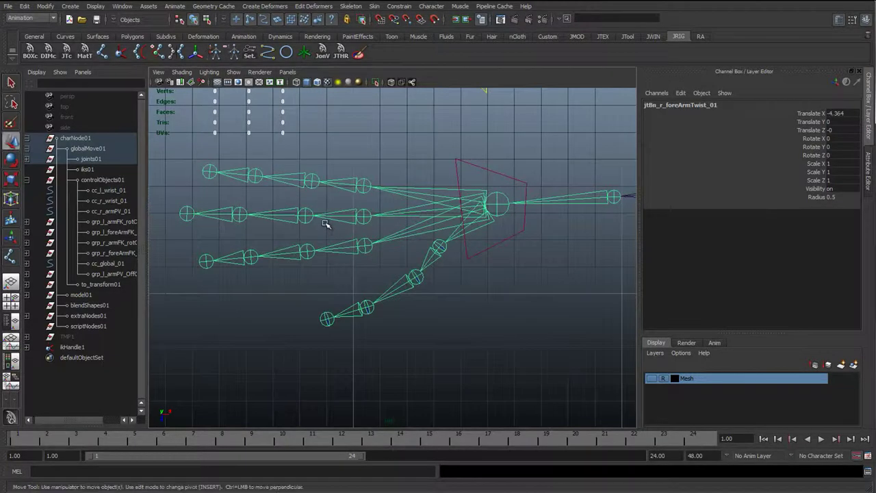
pyautogui.press('e')
pyautogui.press('f')
pyautogui.keyDown('alt'); pyautogui.moveTo(404, 211); pyautogui.dragTo(434, 273, button='middle'); pyautogui.keyUp('alt')
pyautogui.scroll(3, 417, 258)
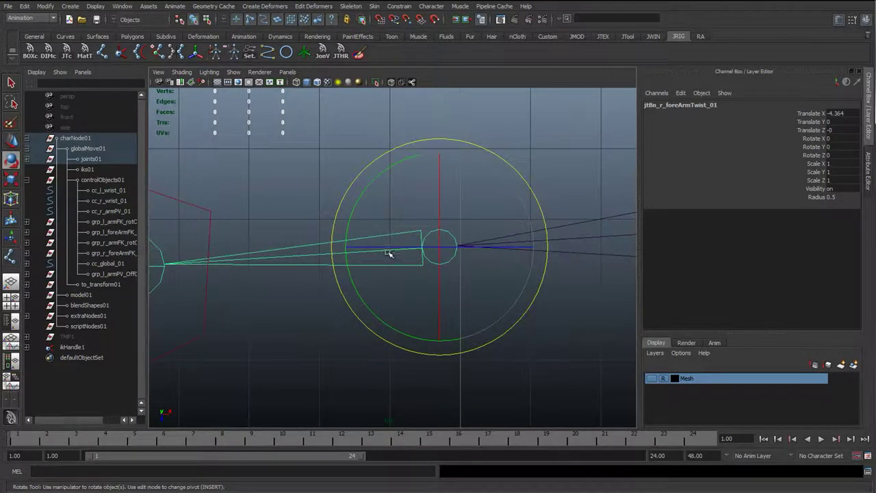
pyautogui.scroll(-4, 335, 268)
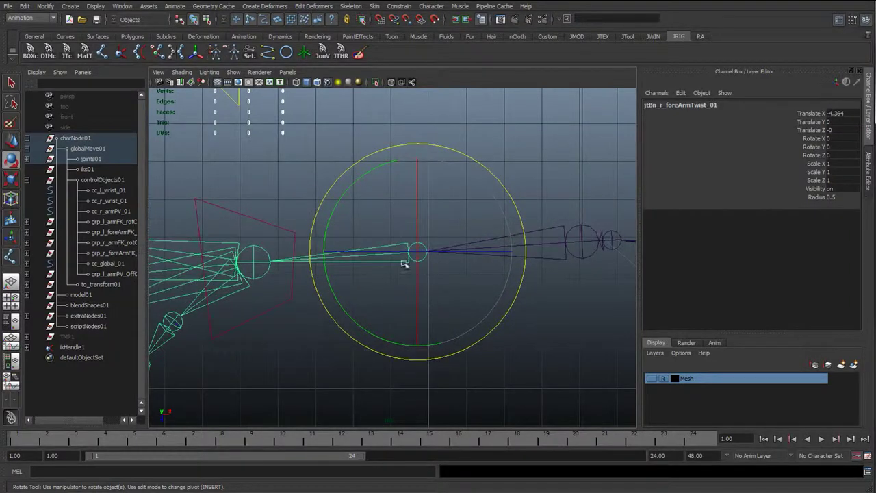
pyautogui.scroll(3, 404, 262)
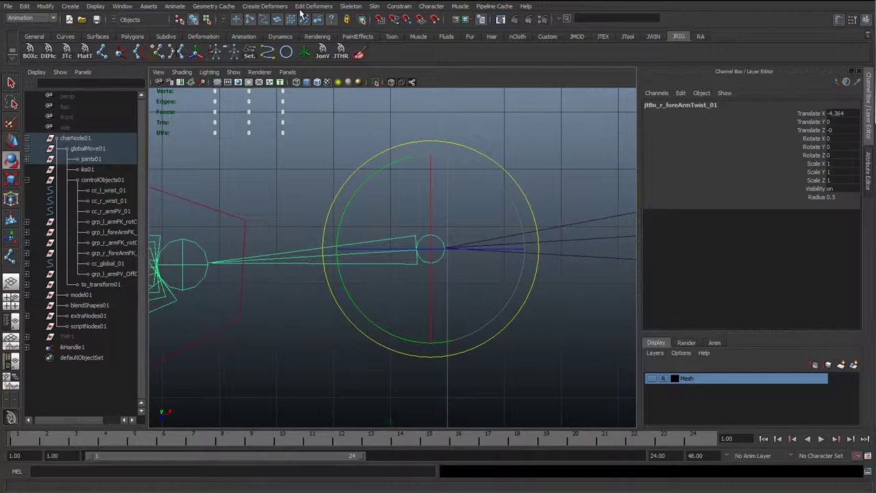
# Orient jtBn_r_foreArmTwist_01 with the reset Orient Joint options: primary axis X, secondary Y, world orientation Y+, and Orient children of selected joints off
pyautogui.click(349, 6)
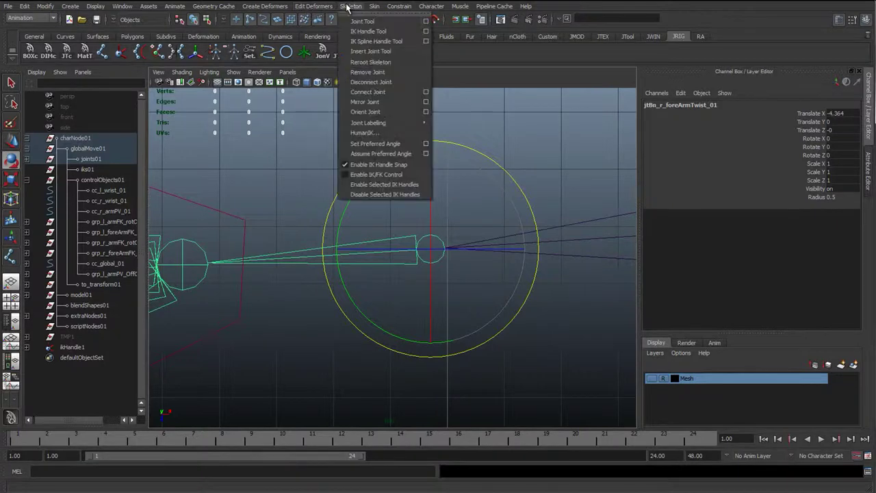
pyautogui.click(426, 112)
pyautogui.click(41, 61)
pyautogui.click(49, 80)
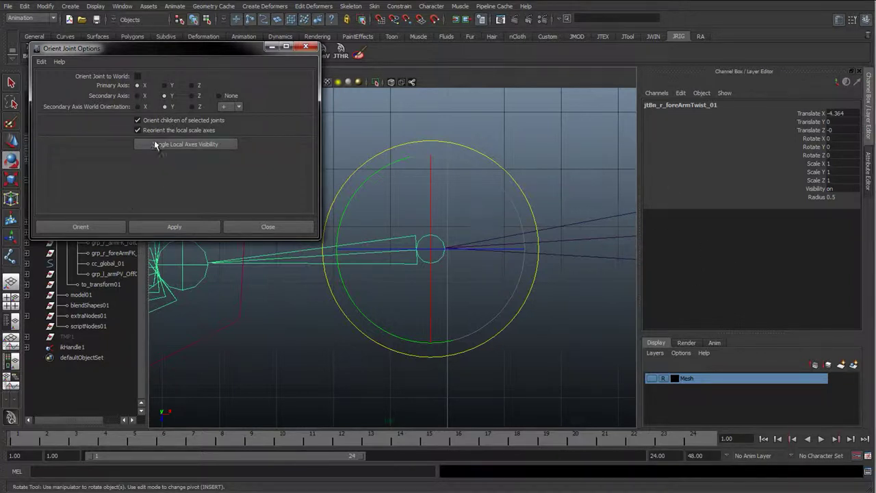
pyautogui.click(140, 121)
pyautogui.click(204, 121)
pyautogui.click(171, 228)
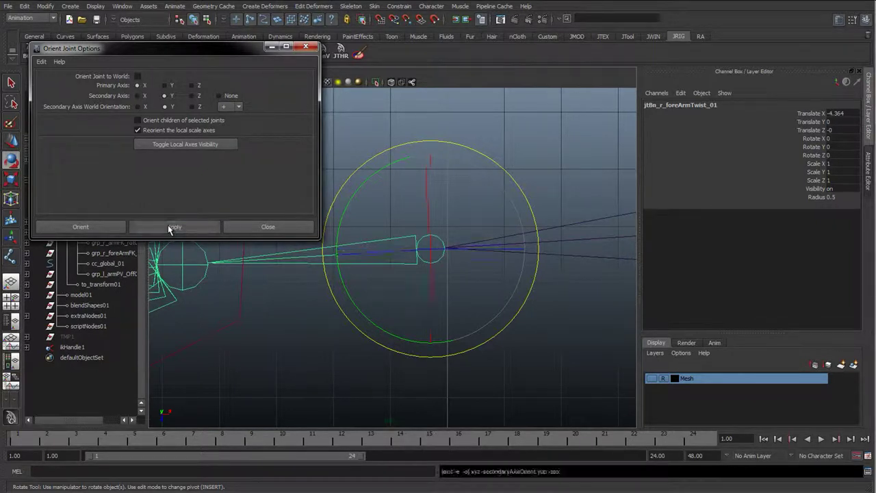
pyautogui.click(282, 227)
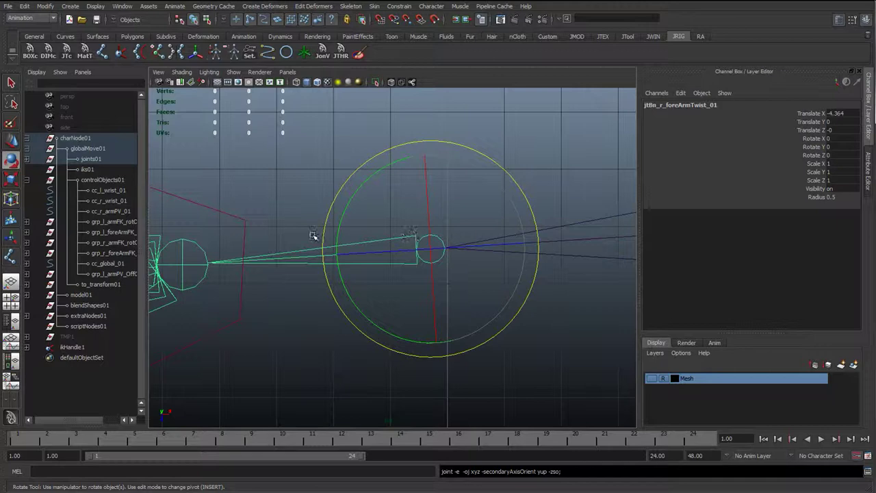
# Display the local rotation axes of jtBn_r_wrist_01, jtBn_r_foreArmTwist_01 and jtBn_r_elbowB_01
pyautogui.click(200, 251)
pyautogui.press('w')
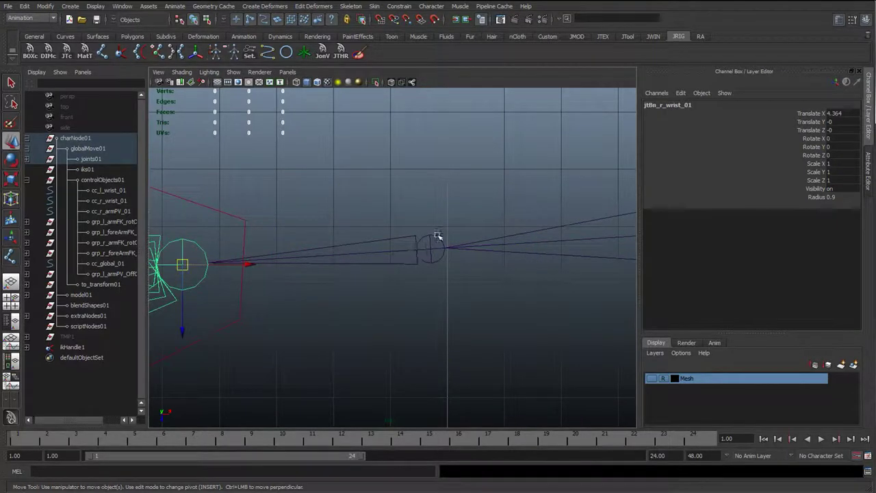
pyautogui.click(438, 241)
pyautogui.scroll(-5, 472, 243)
pyautogui.click(500, 245)
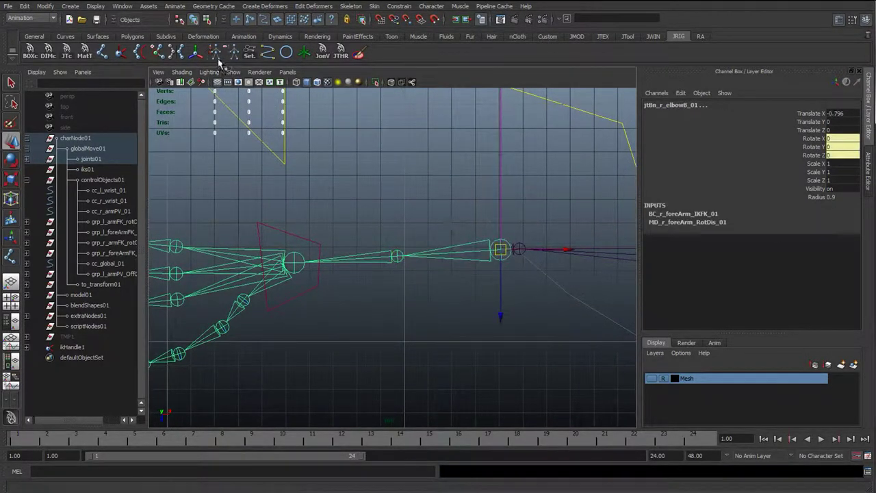
pyautogui.click(626, 37)
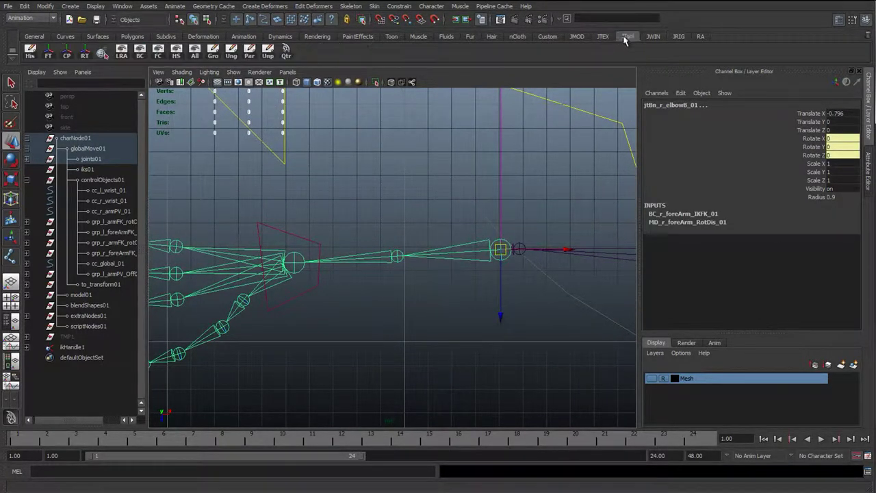
pyautogui.click(123, 53)
pyautogui.scroll(3, 369, 243)
pyautogui.scroll(1, 369, 244)
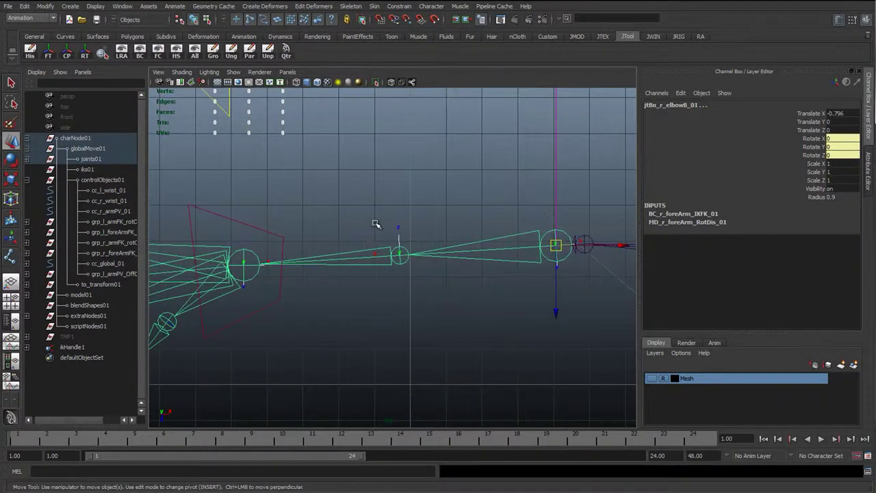
# Return to the perspective view and select jtBn_r_foreArmTwist_01, framing its local axes beside those of the wrist and elbow
pyautogui.press('space')
pyautogui.moveTo(375, 223); pyautogui.dragTo(376, 199)
pyautogui.keyDown('alt'); pyautogui.moveTo(371, 242); pyautogui.dragTo(397, 244); pyautogui.keyUp('alt')
pyautogui.click(404, 245)
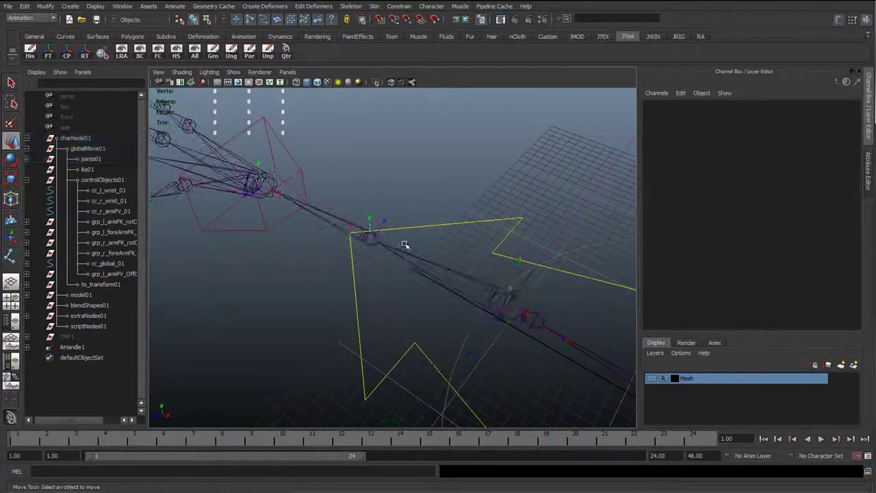
pyautogui.click(366, 238)
pyautogui.scroll(3, 389, 276)
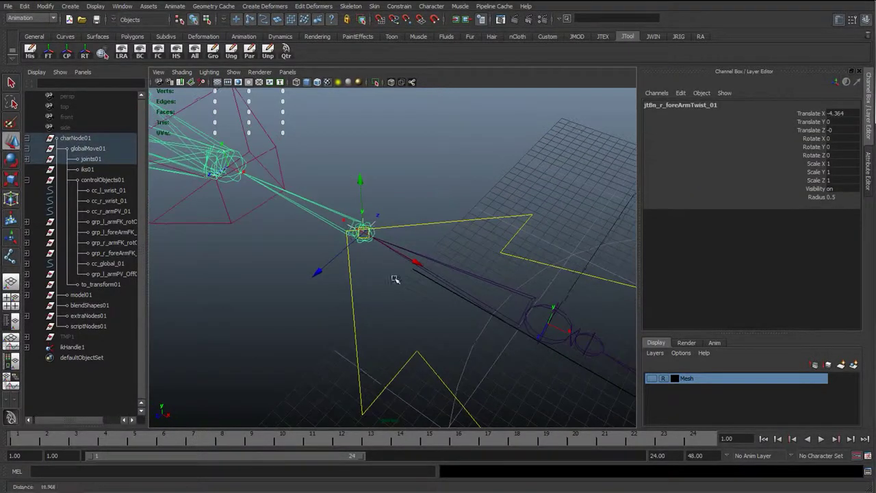
pyautogui.keyDown('alt'); pyautogui.moveTo(395, 279); pyautogui.dragTo(348, 292, button='middle'); pyautogui.keyUp('alt')
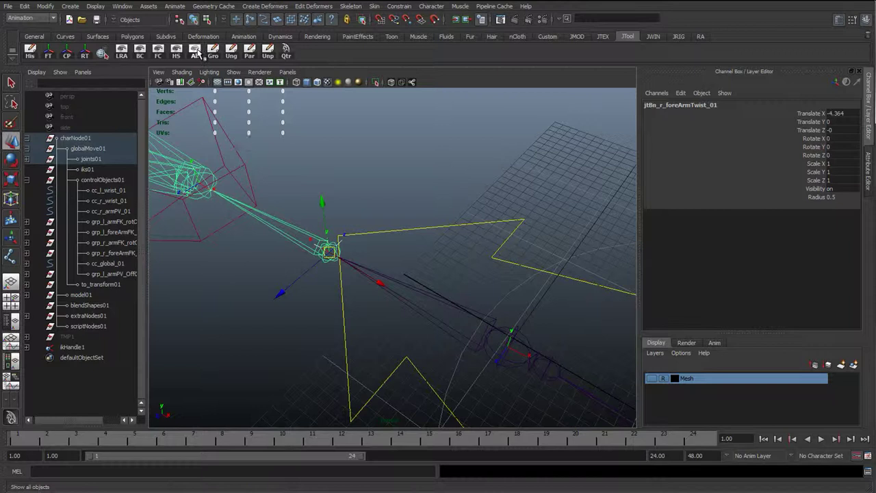
# Switch to component selection with local rotation axes selectable and select the local axis of jtBn_r_foreArmTwist_01
pyautogui.click(207, 20)
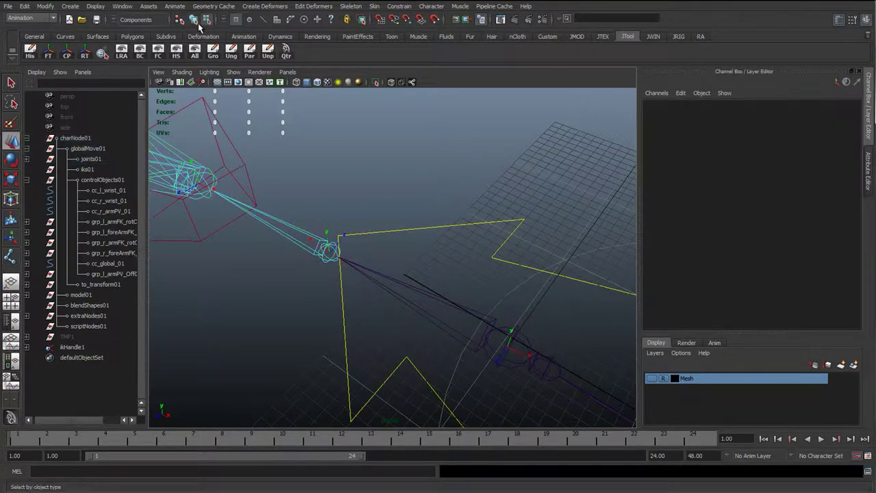
pyautogui.click(195, 21)
pyautogui.click(207, 19)
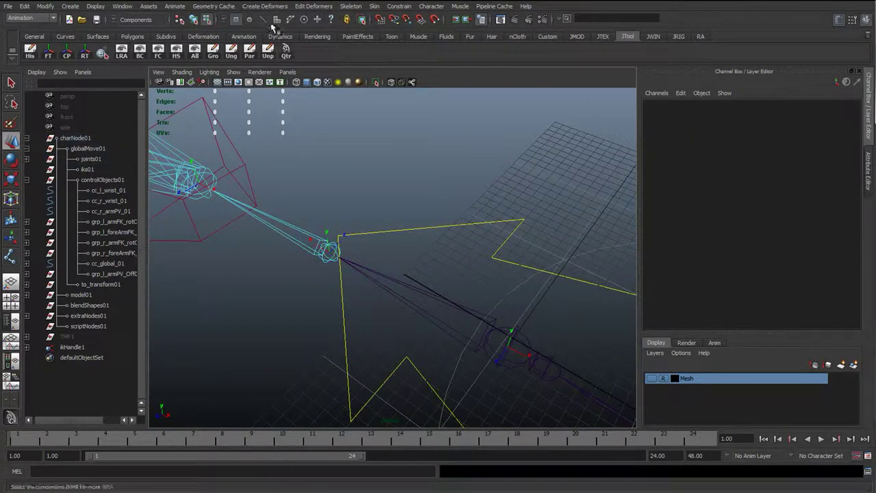
pyautogui.click(331, 20)
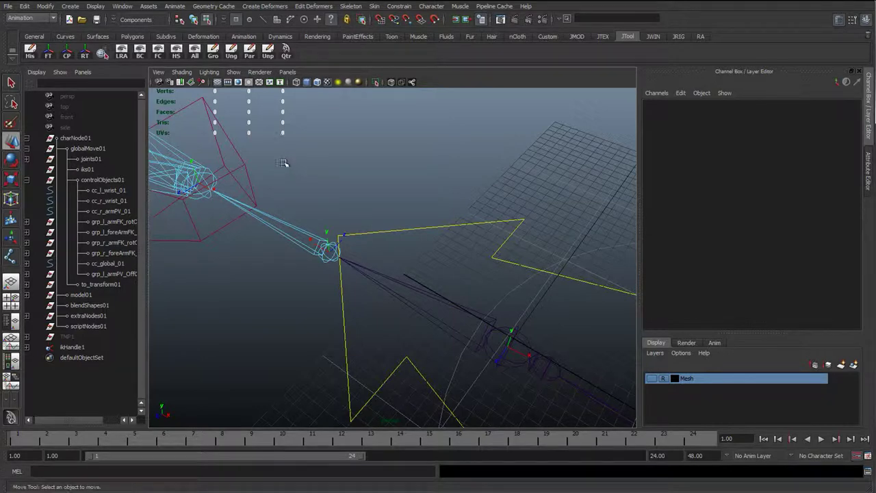
pyautogui.keyDown('alt'); pyautogui.moveTo(308, 217); pyautogui.dragTo(335, 152); pyautogui.keyUp('alt')
pyautogui.keyDown('alt'); pyautogui.moveTo(334, 152); pyautogui.dragTo(350, 185, button='middle'); pyautogui.keyUp('alt')
pyautogui.moveTo(350, 186); pyautogui.dragTo(400, 235)
# Rotate the selected local axis 180 degrees about X with the MEL command rotate -r 180 0 0
pyautogui.click(68, 470)
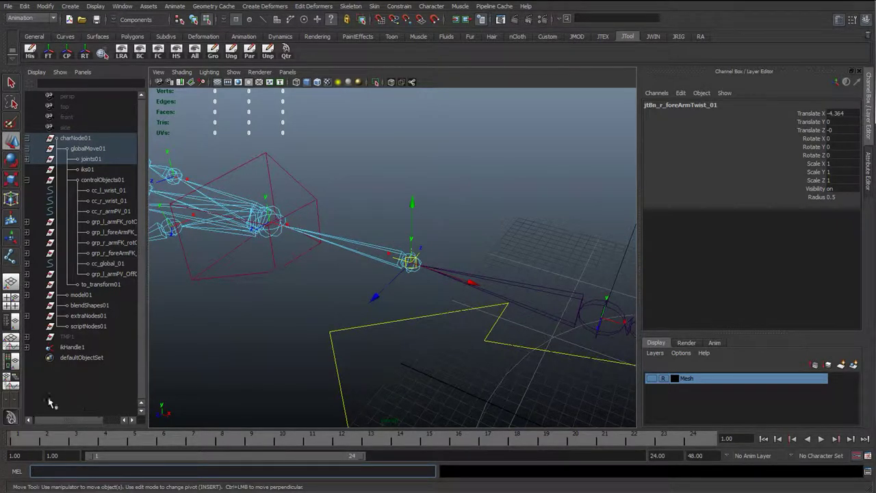
pyautogui.keyDown('alt'); pyautogui.moveTo(266, 303); pyautogui.dragTo(266, 289, button='middle'); pyautogui.keyUp('alt')
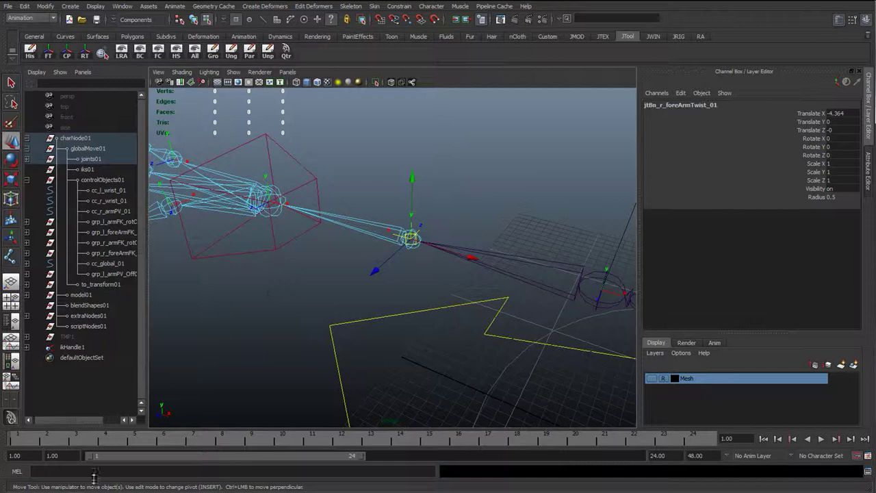
pyautogui.click(16, 472)
pyautogui.click(17, 472)
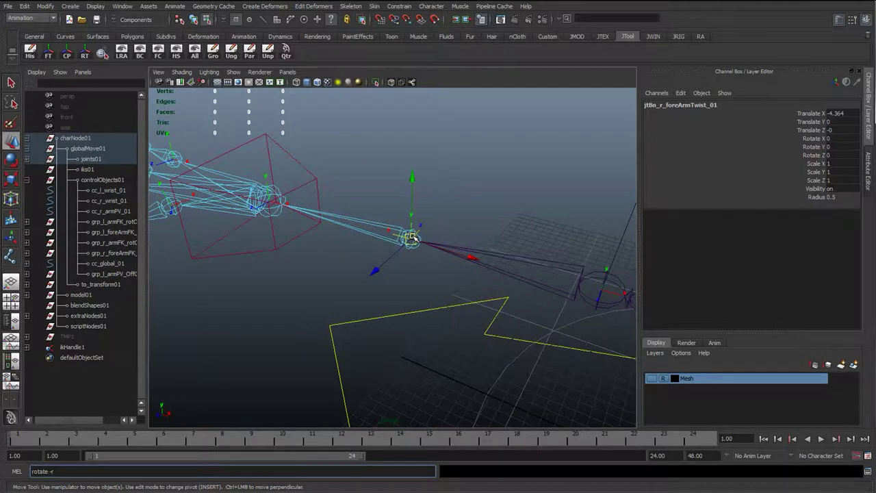
pyautogui.keyDown('alt'); pyautogui.moveTo(376, 254); pyautogui.dragTo(345, 251); pyautogui.keyUp('alt')
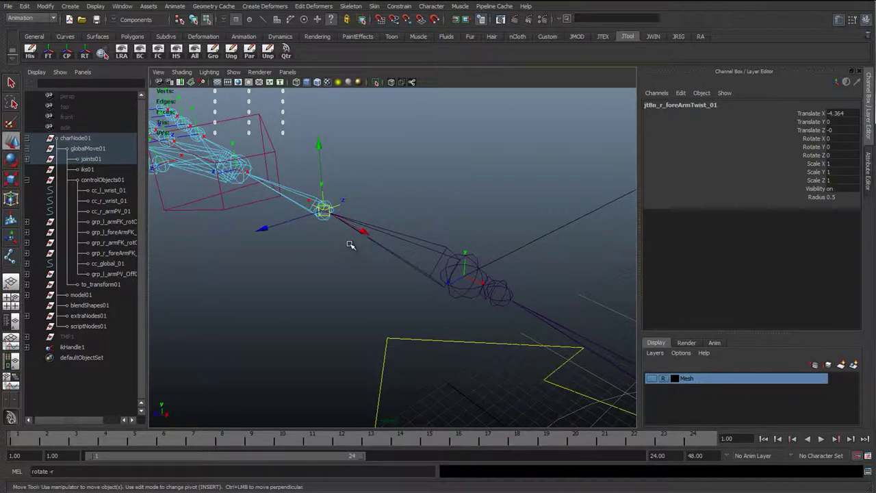
pyautogui.keyDown('alt'); pyautogui.moveTo(350, 245); pyautogui.dragTo(295, 310); pyautogui.keyUp('alt')
pyautogui.click(100, 471)
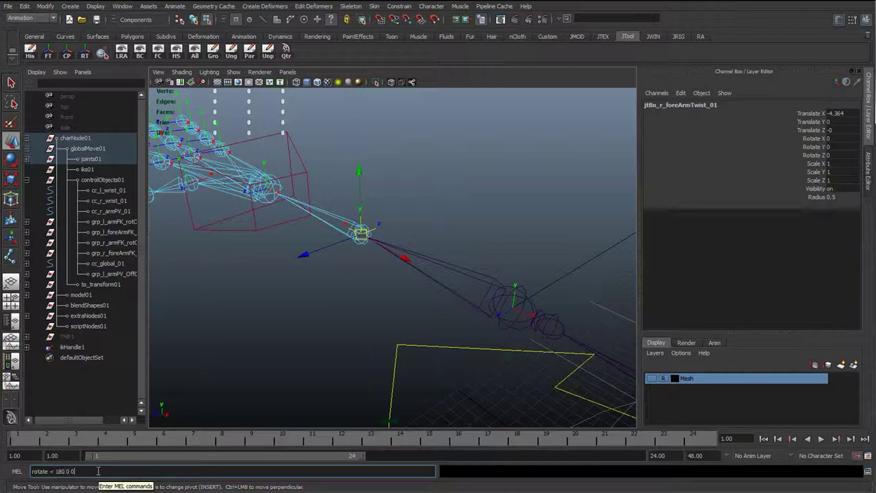
pyautogui.press('Return')
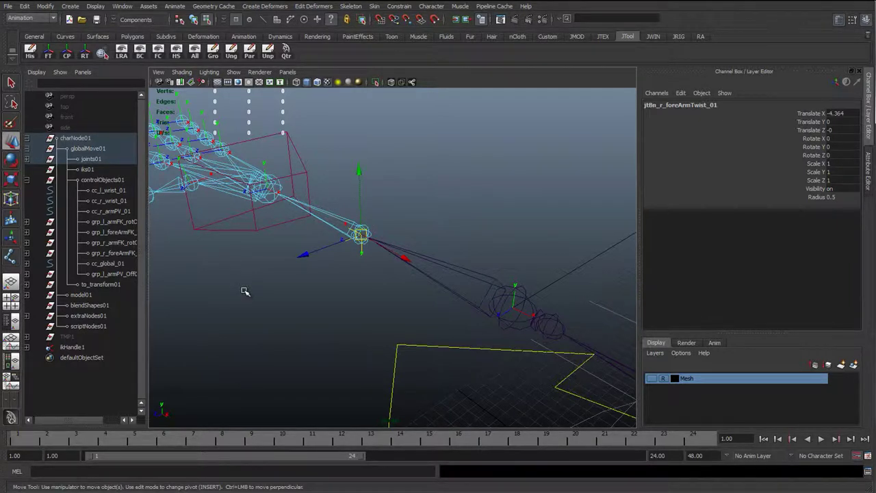
# Return to object selection mode and examine the Rotate Axis and Joint Orient values of jtBn_r_foreArmTwist_01
pyautogui.click(868, 159)
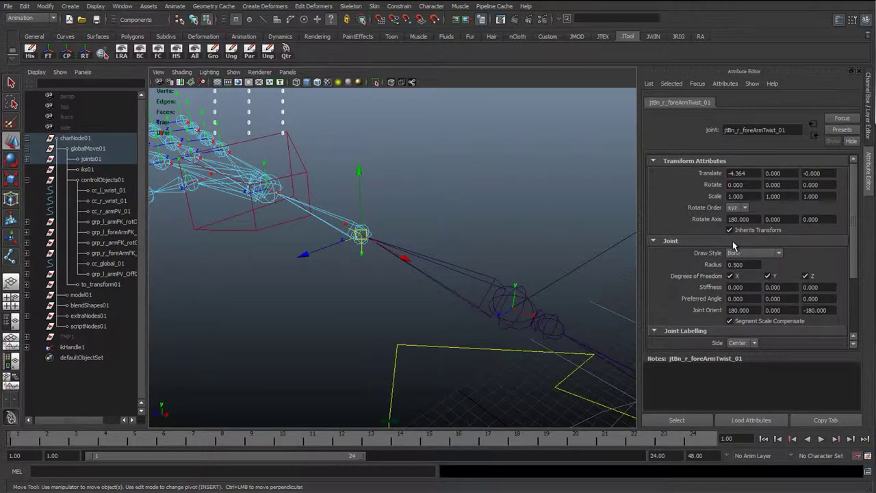
pyautogui.press('F8')
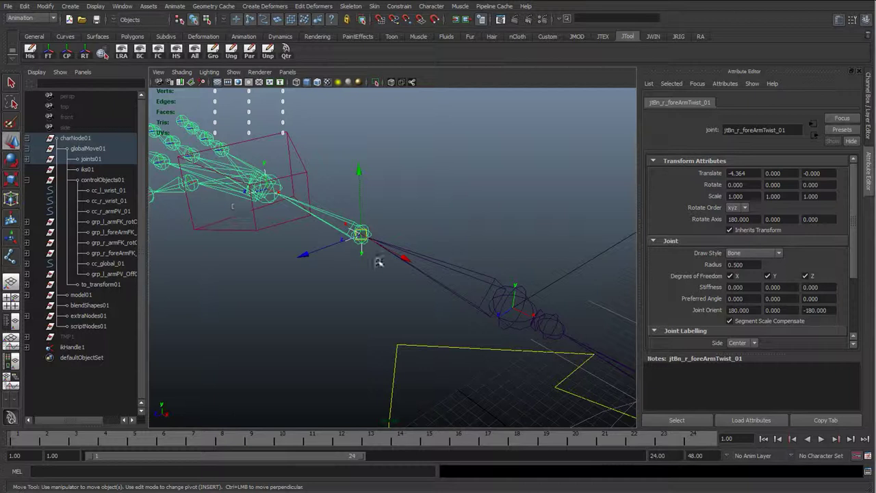
pyautogui.keyDown('alt'); pyautogui.moveTo(333, 250); pyautogui.dragTo(367, 215); pyautogui.keyUp('alt')
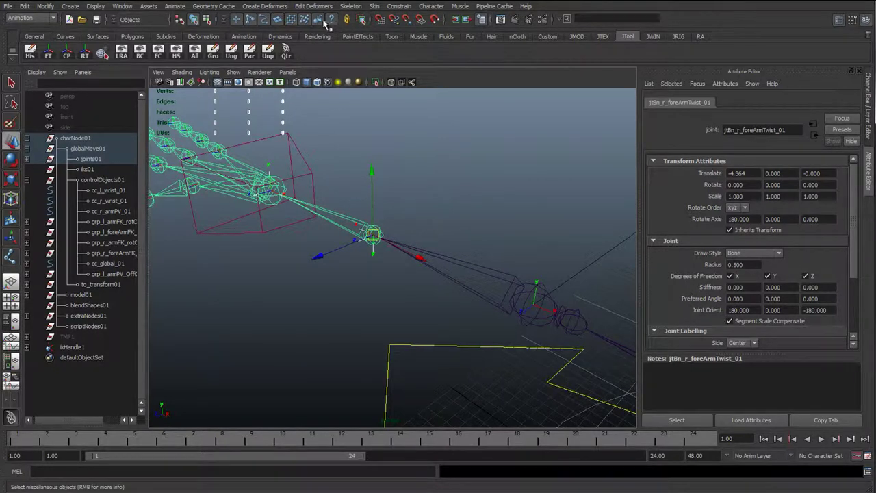
pyautogui.click(207, 19)
pyautogui.moveTo(359, 209); pyautogui.dragTo(394, 257)
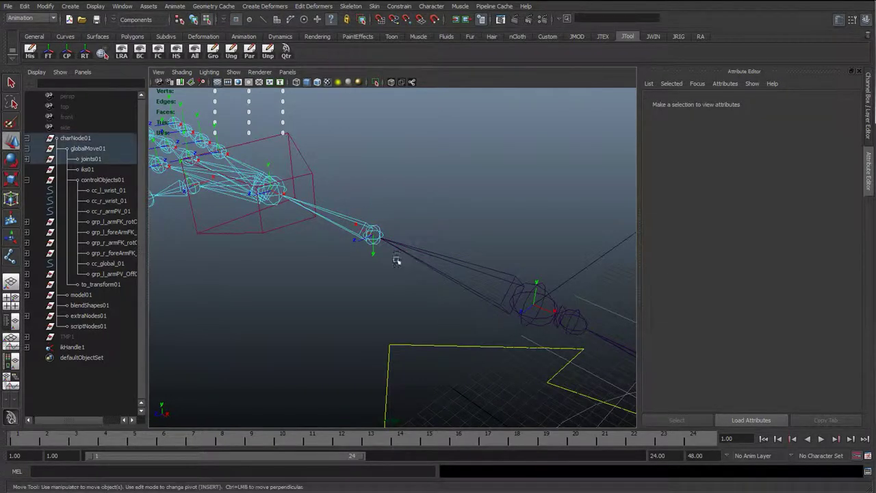
pyautogui.click(195, 19)
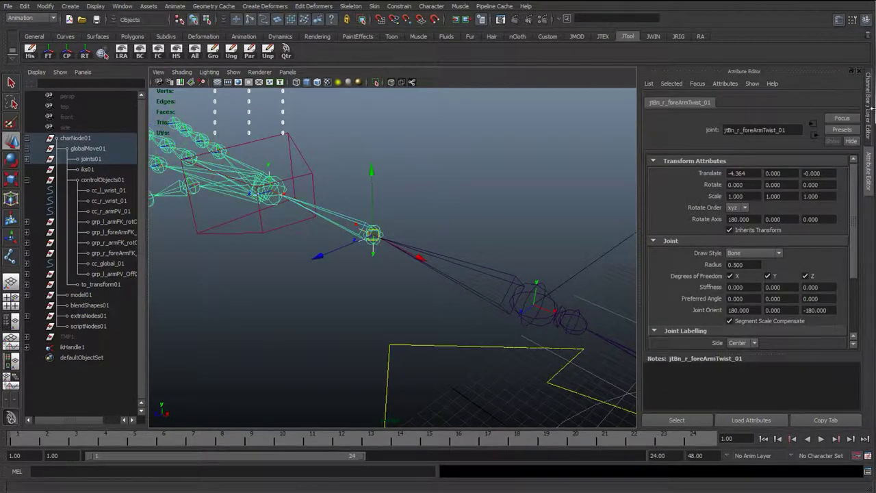
pyautogui.click(867, 122)
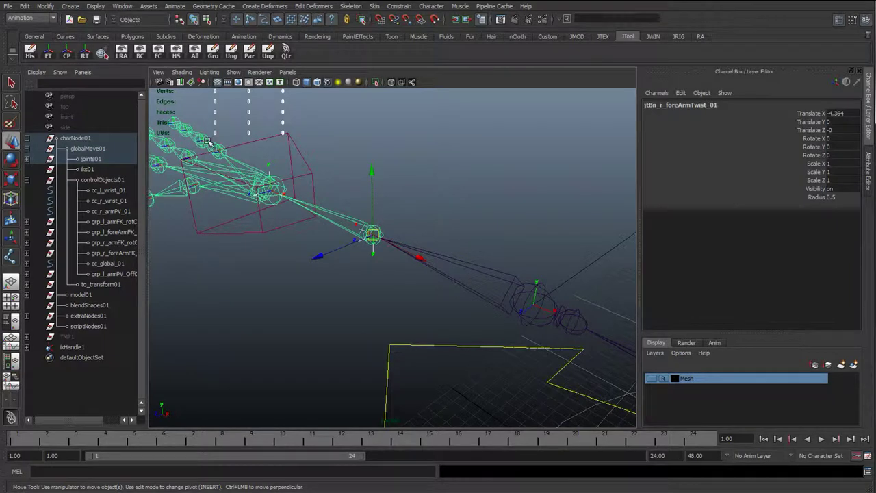
pyautogui.press('q')
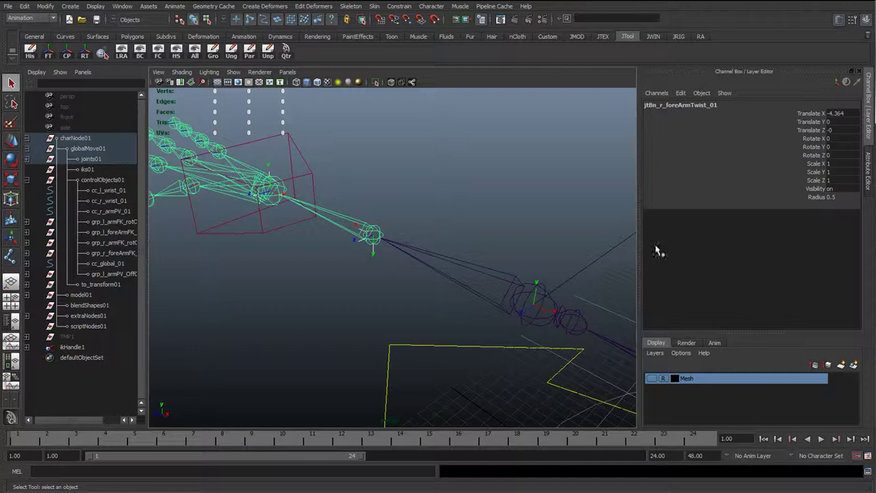
pyautogui.click(866, 164)
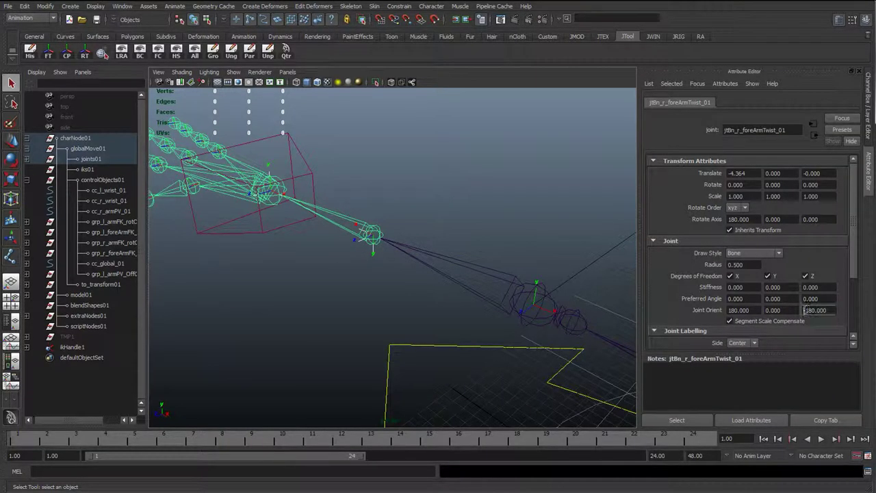
pyautogui.moveTo(798, 310); pyautogui.dragTo(782, 311)
# Unparent jtBn_r_wrist_01 from the forearm twist joint and set the Joint Orient Z of jtBn_r_foreArmTwist_01 to 0
pyautogui.click(277, 203)
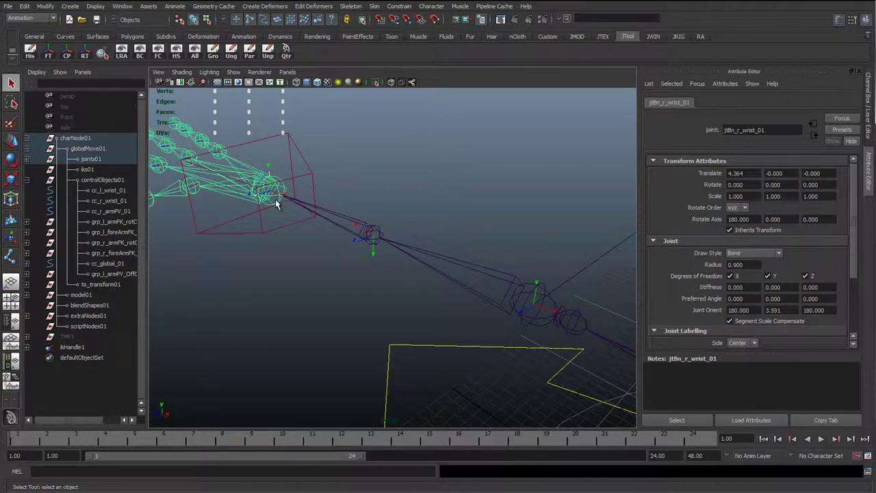
pyautogui.hotkey('shift', 'p')
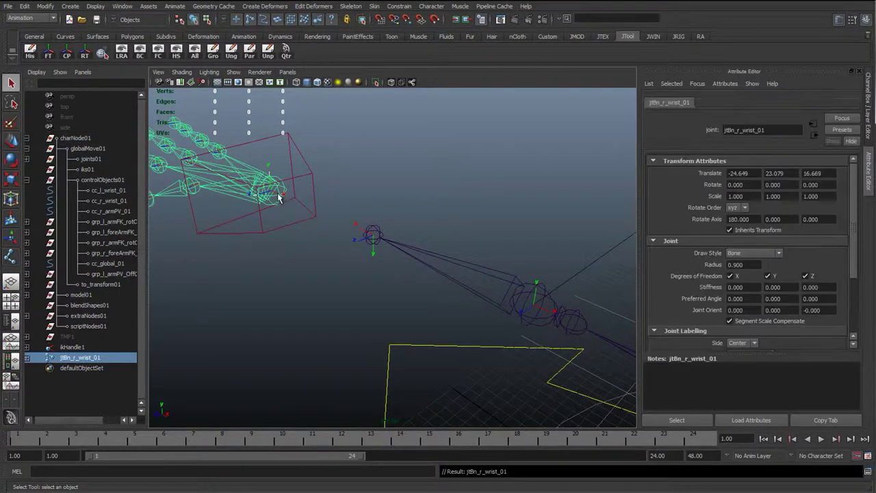
pyautogui.click(375, 241)
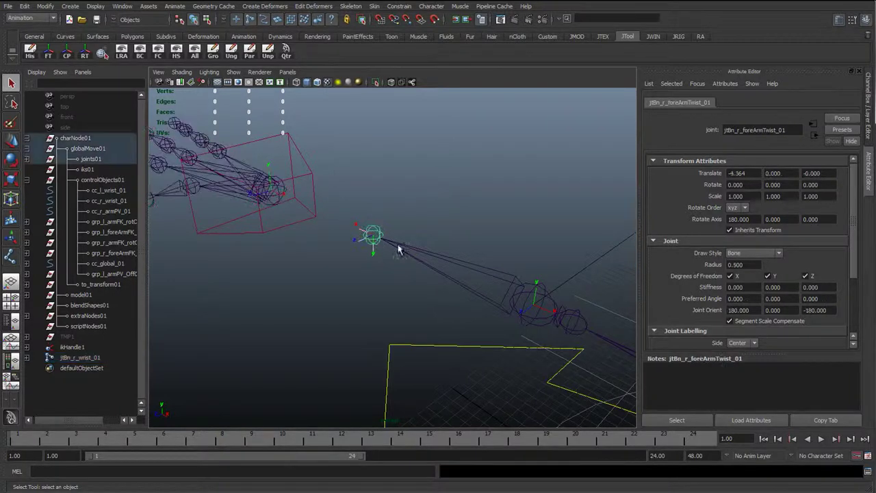
pyautogui.click(831, 310)
pyautogui.write('0')
pyautogui.press('Return')
pyautogui.click(481, 235)
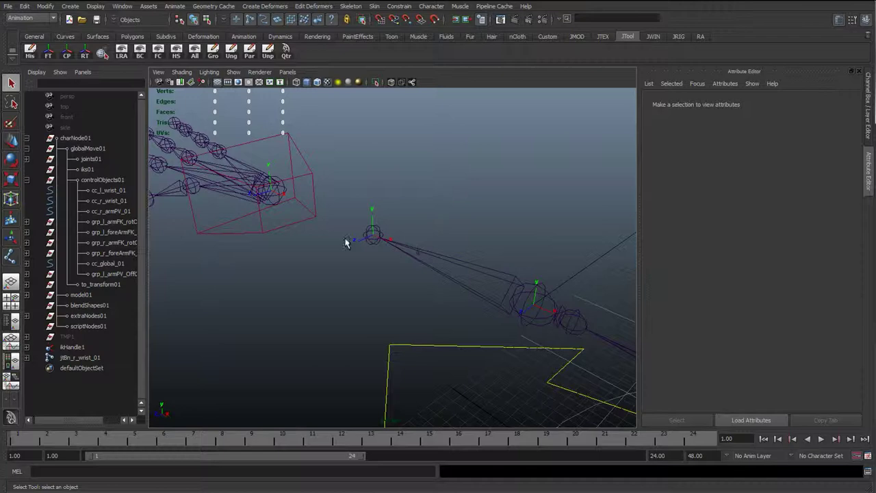
# Compare the joint axes in the top view and parent jtBn_r_wrist_01 back under jtBn_r_foreArmTwist_01
pyautogui.moveTo(446, 285)
pyautogui.keyDown('alt'); pyautogui.mouseDown()
pyautogui.moveTo(483, 300)
pyautogui.moveTo(446, 295)
pyautogui.mouseUp(); pyautogui.keyUp('alt')
pyautogui.press('space')
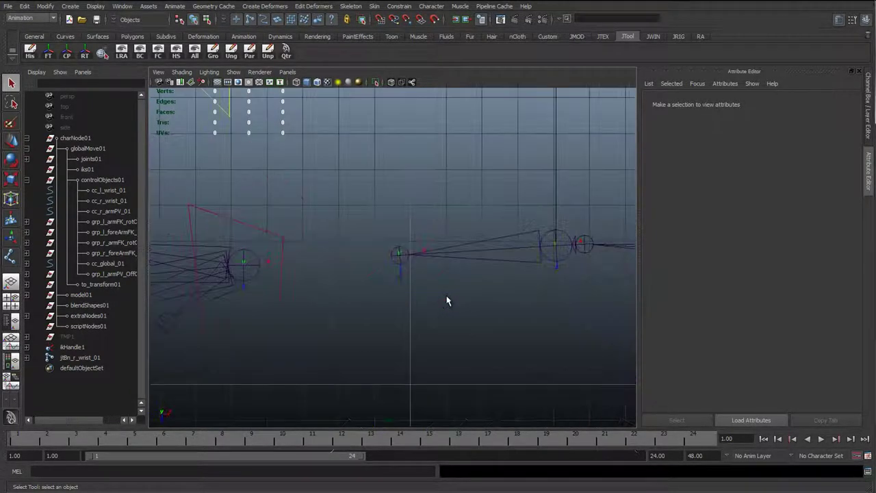
pyautogui.scroll(6, 552, 313)
pyautogui.keyDown('alt'); pyautogui.moveTo(438, 307); pyautogui.dragTo(324, 305, button='middle'); pyautogui.keyUp('alt')
pyautogui.scroll(-10, 324, 305)
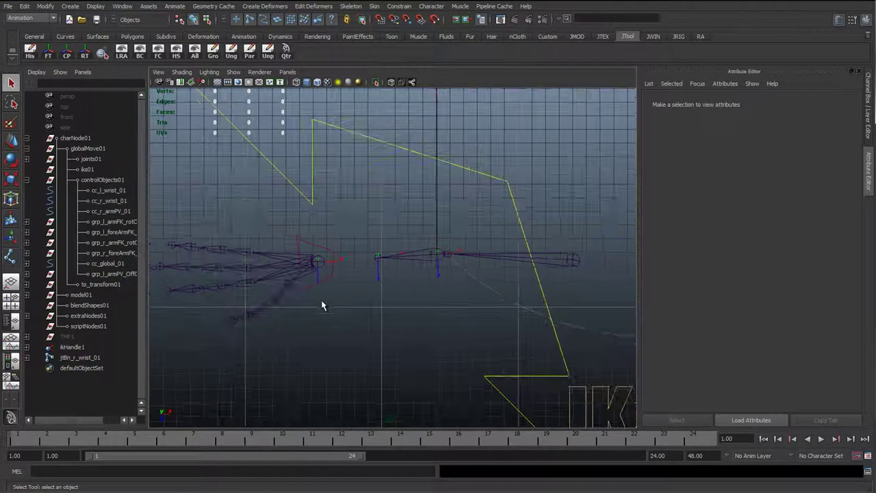
pyautogui.scroll(6, 324, 305)
pyautogui.scroll(-2, 324, 303)
pyautogui.scroll(1, 348, 278)
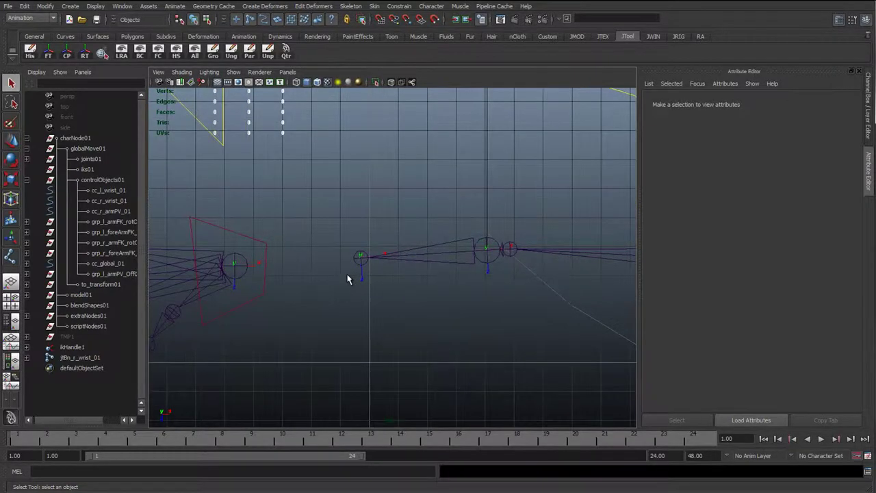
pyautogui.scroll(1, 348, 278)
pyautogui.keyDown('alt'); pyautogui.moveTo(350, 278); pyautogui.dragTo(401, 273, button='middle'); pyautogui.keyUp('alt')
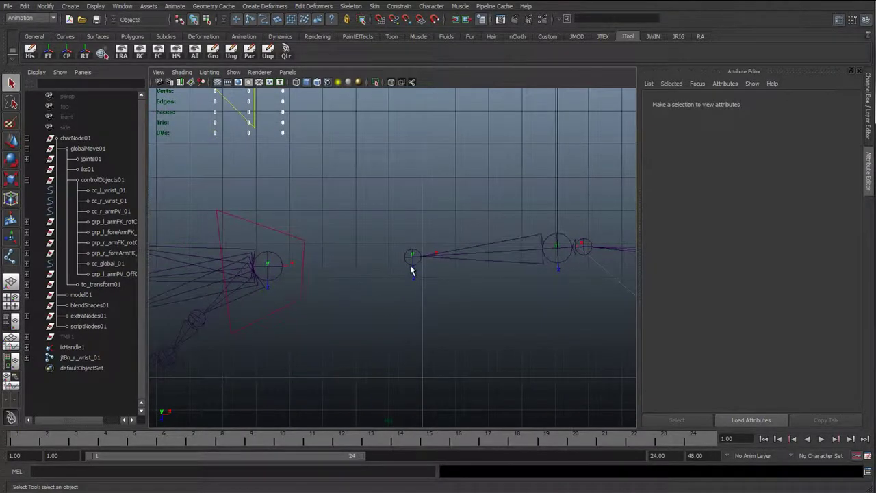
pyautogui.click(280, 262)
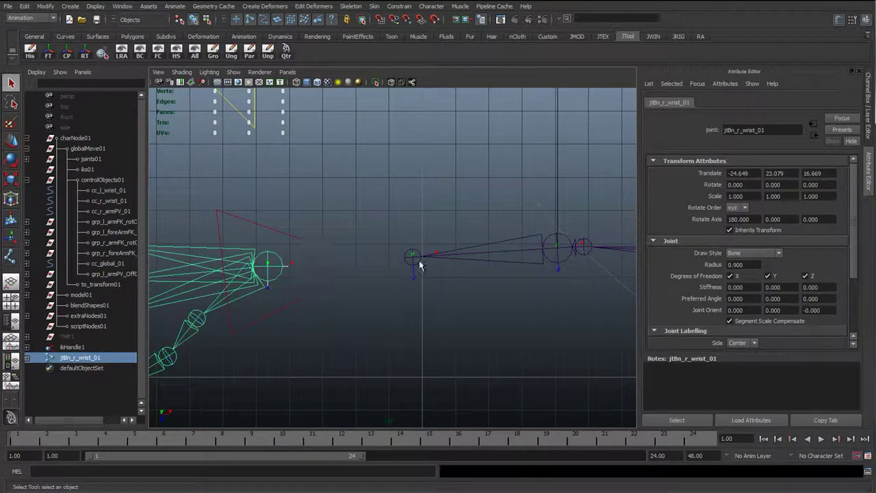
pyautogui.press('p')
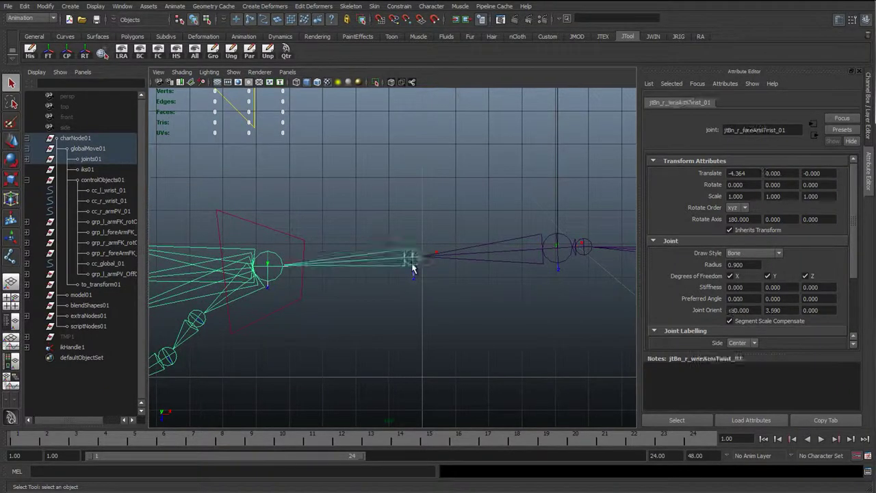
# Test rotating jtBn_r_foreArmTwist_01 about its X axis and undo the test rotations
pyautogui.press('e')
pyautogui.moveTo(411, 271); pyautogui.dragTo(397, 297)
pyautogui.hotkey('ctrl', 'z')
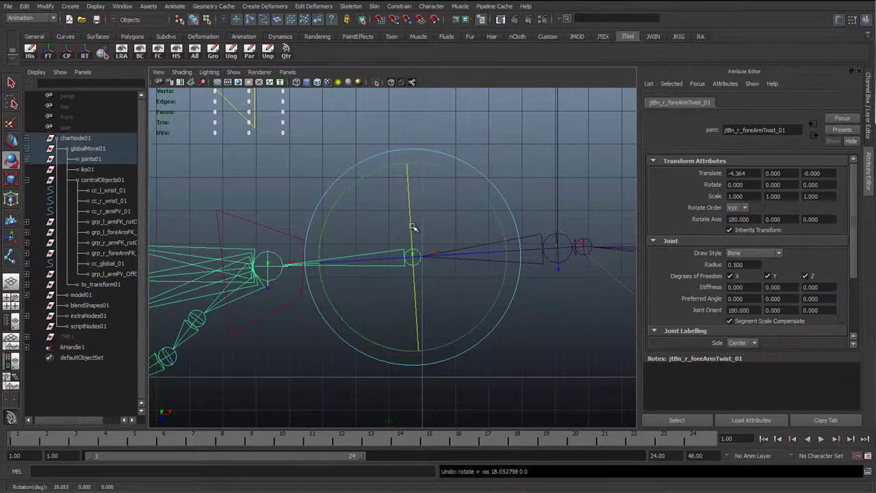
pyautogui.moveTo(280, 143); pyautogui.dragTo(395, 137, button='middle')
pyautogui.moveTo(395, 138); pyautogui.dragTo(249, 185)
pyautogui.hotkey('ctrl', 'z')
pyautogui.press('w')
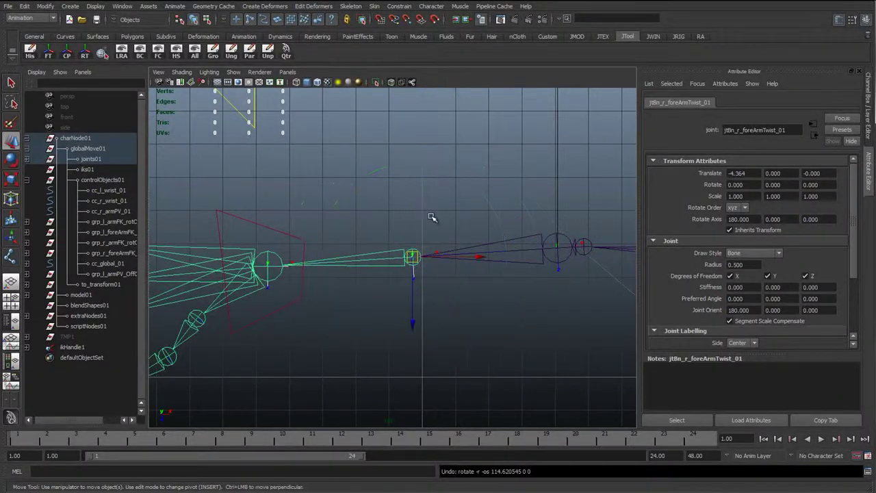
# Return to the perspective view and check the local rotation axis of jtBn_r_foreArmTwist_01 in component and object modes
pyautogui.press('space')
pyautogui.moveTo(432, 217)
pyautogui.mouseDown()
pyautogui.moveTo(434, 196)
pyautogui.moveTo(420, 221)
pyautogui.moveTo(447, 223)
pyautogui.mouseUp()
pyautogui.click(453, 213)
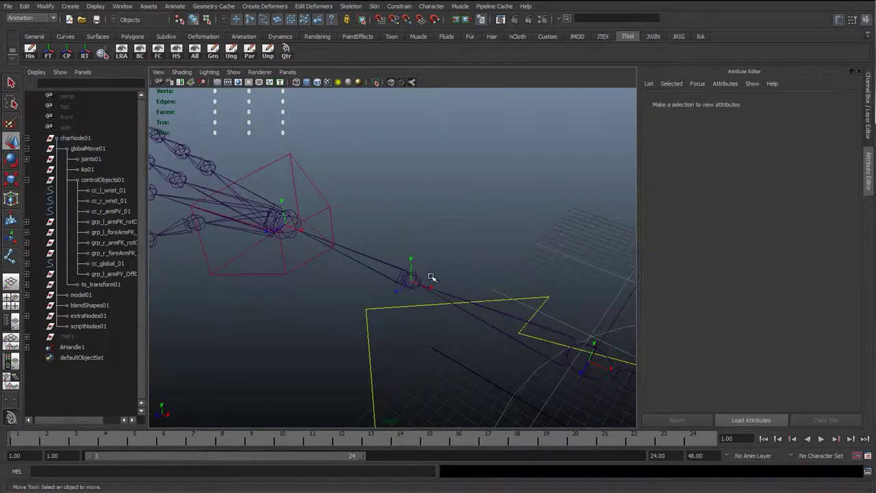
pyautogui.keyDown('alt'); pyautogui.moveTo(482, 255); pyautogui.dragTo(396, 235, button='middle'); pyautogui.keyUp('alt')
pyautogui.press('e')
pyautogui.click(404, 248)
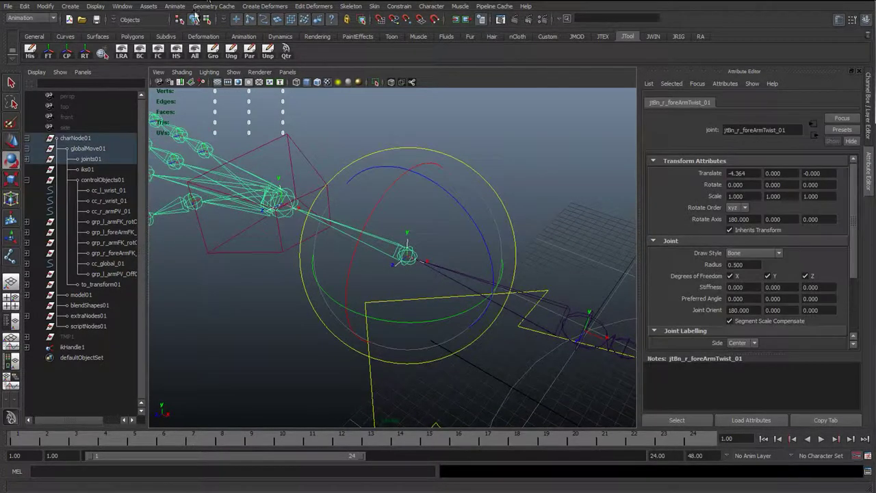
pyautogui.click(206, 19)
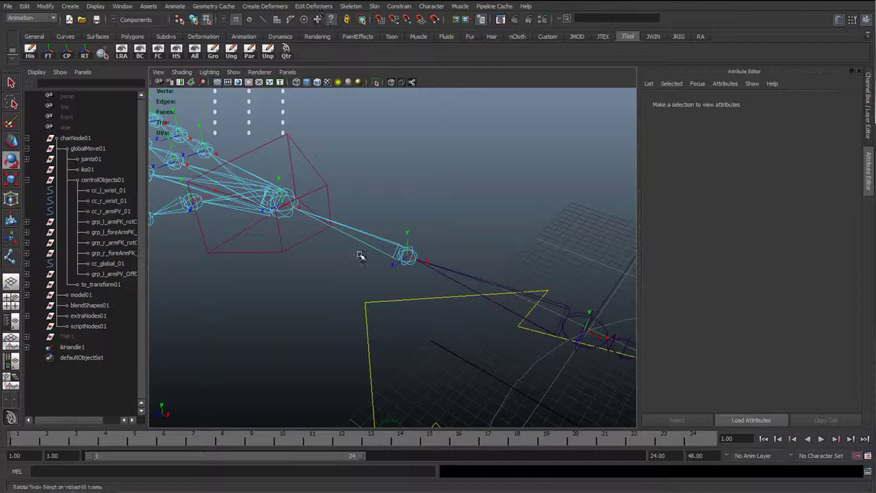
pyautogui.click(195, 19)
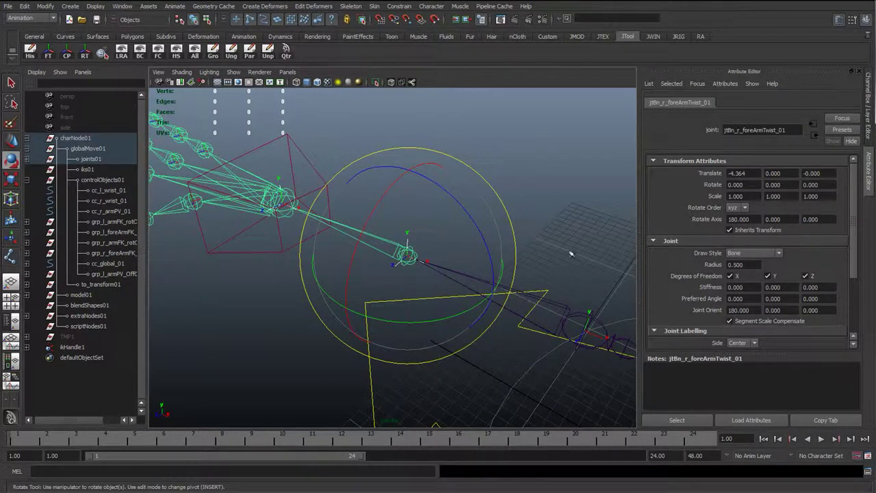
# Review the Joint Orient and Rotate values of jtBn_r_foreArmTwist_01, then clear the selection
pyautogui.press('w')
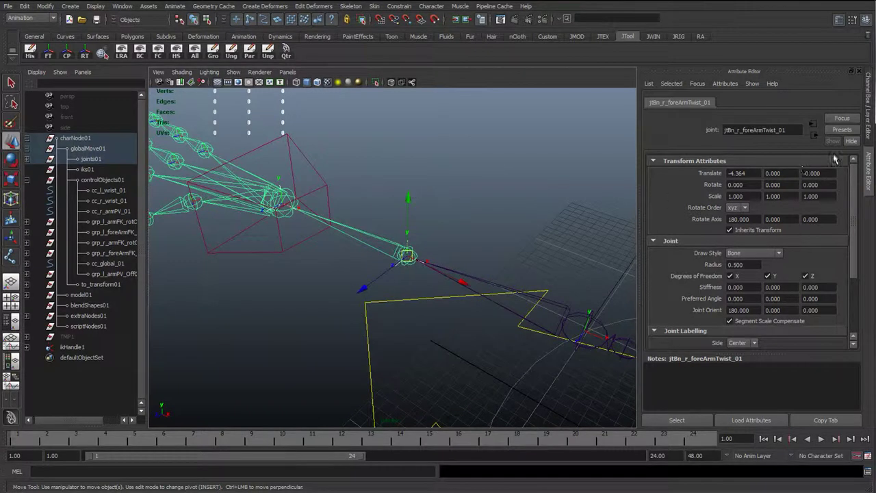
pyautogui.moveTo(756, 310); pyautogui.dragTo(682, 315)
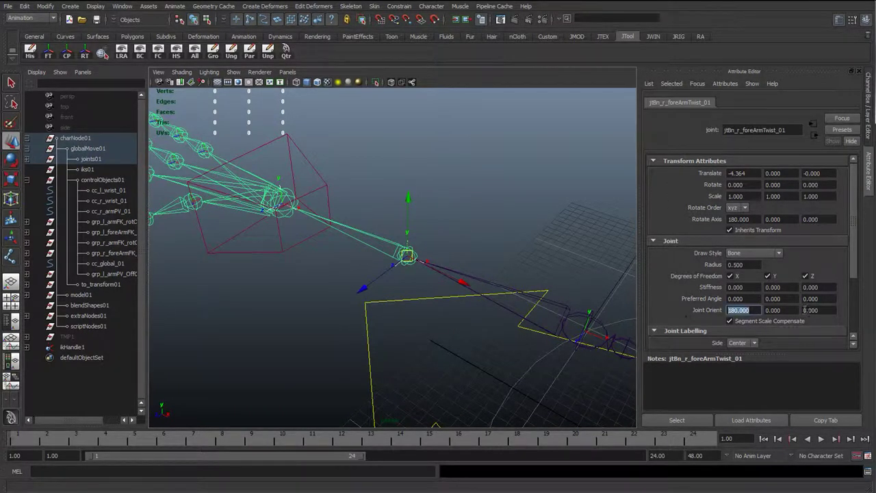
pyautogui.moveTo(792, 310); pyautogui.dragTo(747, 312)
pyautogui.moveTo(794, 310); pyautogui.dragTo(773, 311)
pyautogui.click(868, 106)
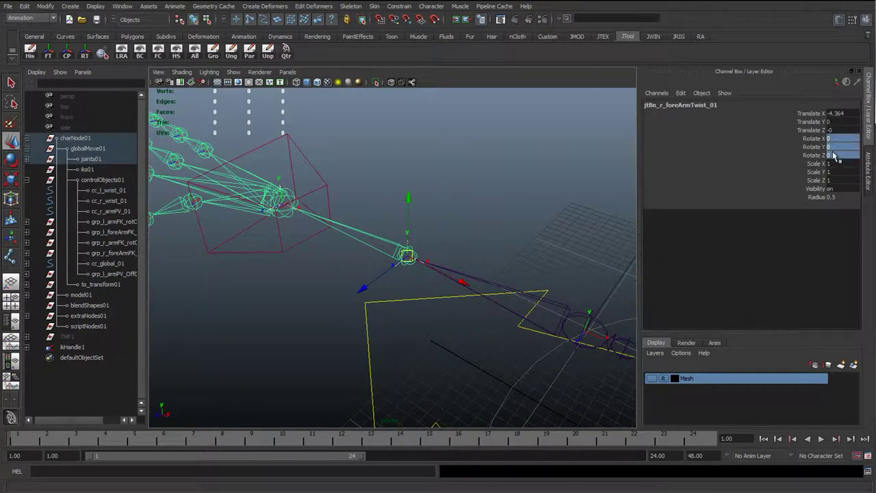
pyautogui.moveTo(829, 138); pyautogui.dragTo(830, 155)
pyautogui.click(868, 165)
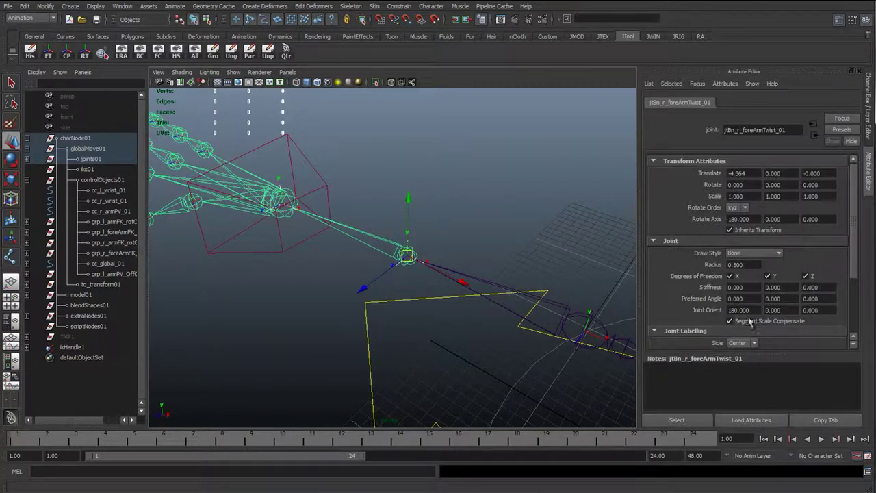
pyautogui.doubleClick(743, 310)
pyautogui.doubleClick(733, 184)
pyautogui.press('Tab')
pyautogui.press('Tab')
pyautogui.click(542, 225)
# Lock the Rotate Y and Rotate Z channels of jtBn_r_foreArmTwist_01 and deselect the joint
pyautogui.scroll(-2, 356, 229)
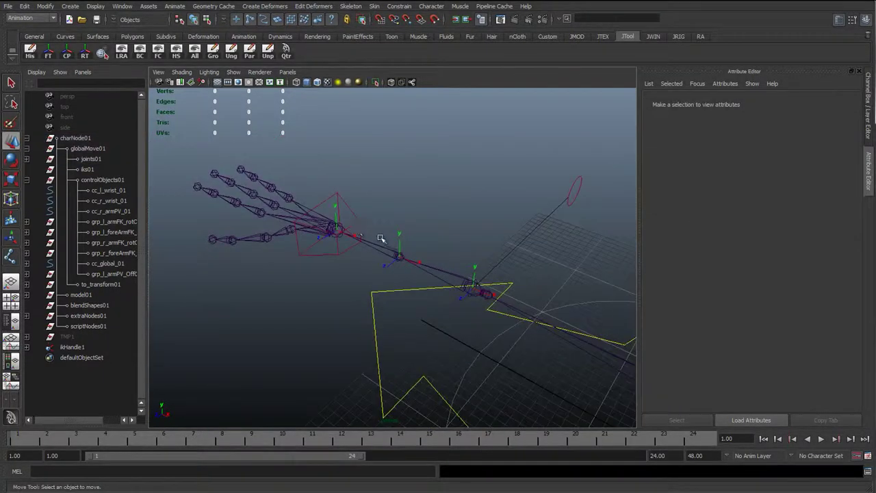
pyautogui.scroll(1, 386, 240)
pyautogui.keyDown('alt'); pyautogui.moveTo(331, 263); pyautogui.dragTo(305, 243); pyautogui.keyUp('alt')
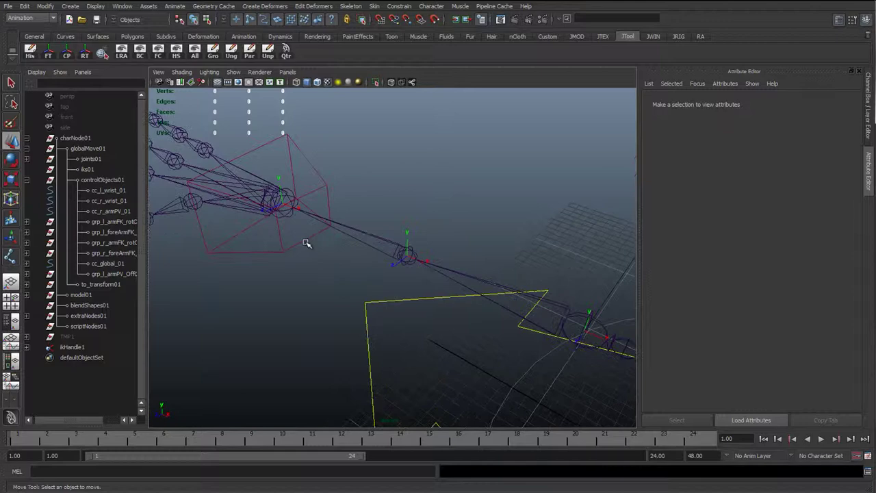
pyautogui.keyDown('alt'); pyautogui.moveTo(344, 262); pyautogui.dragTo(369, 256); pyautogui.keyUp('alt')
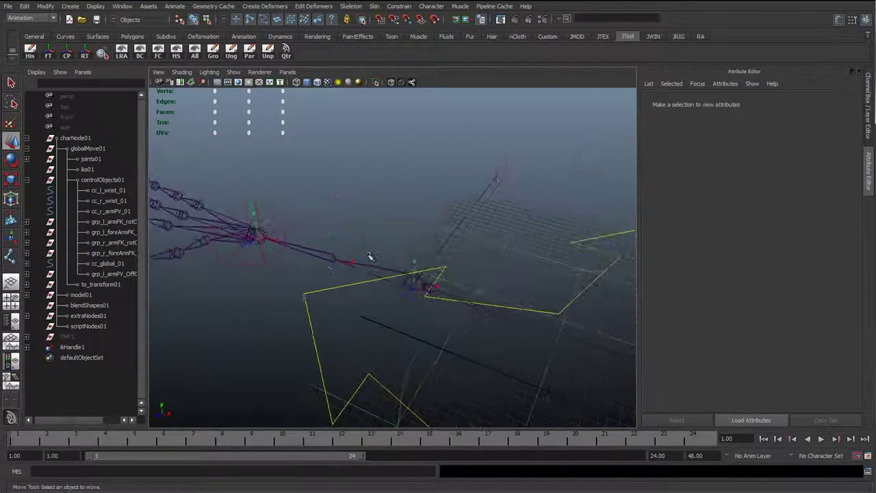
pyautogui.click(334, 259)
pyautogui.click(870, 129)
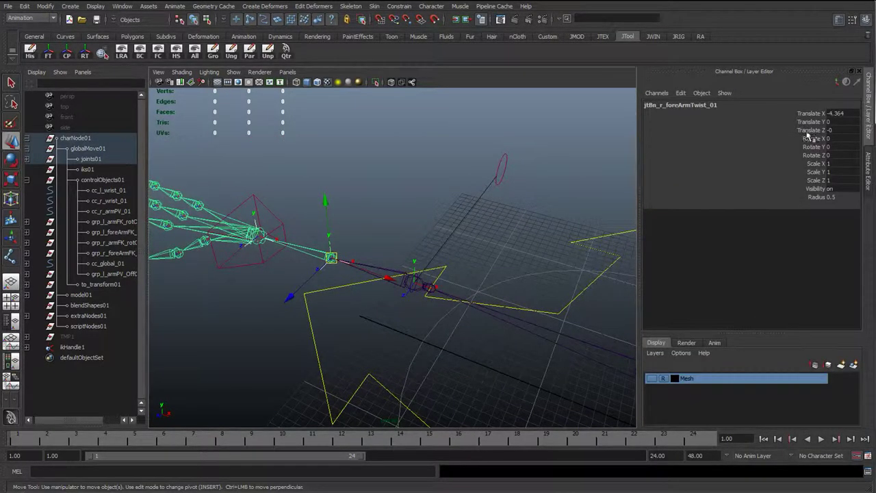
pyautogui.moveTo(810, 146); pyautogui.dragTo(808, 154)
pyautogui.rightClick(808, 152)
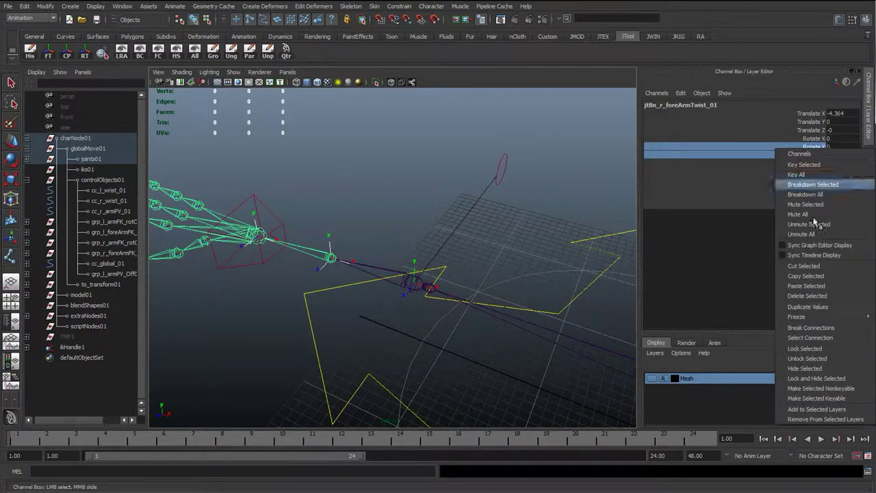
pyautogui.click(812, 348)
pyautogui.keyDown('alt'); pyautogui.moveTo(350, 309); pyautogui.dragTo(404, 308, button='right'); pyautogui.keyUp('alt')
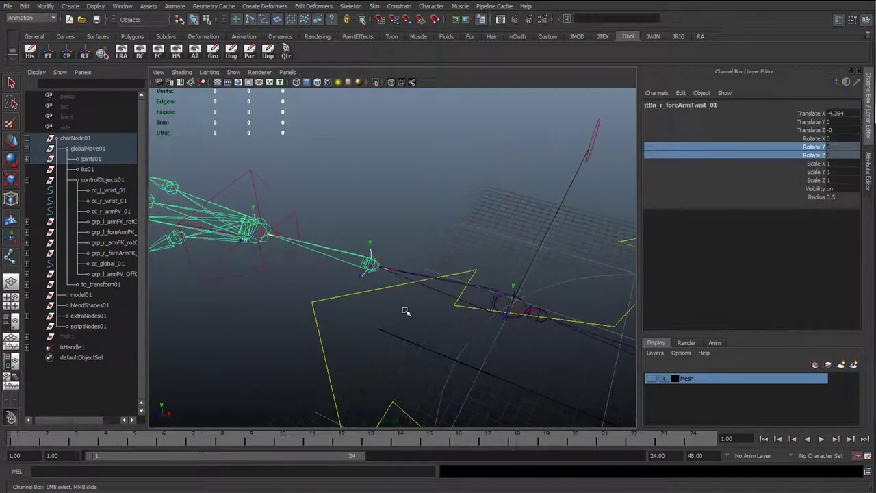
pyautogui.click(426, 230)
pyautogui.keyDown('alt'); pyautogui.moveTo(390, 147); pyautogui.dragTo(367, 183); pyautogui.keyUp('alt')
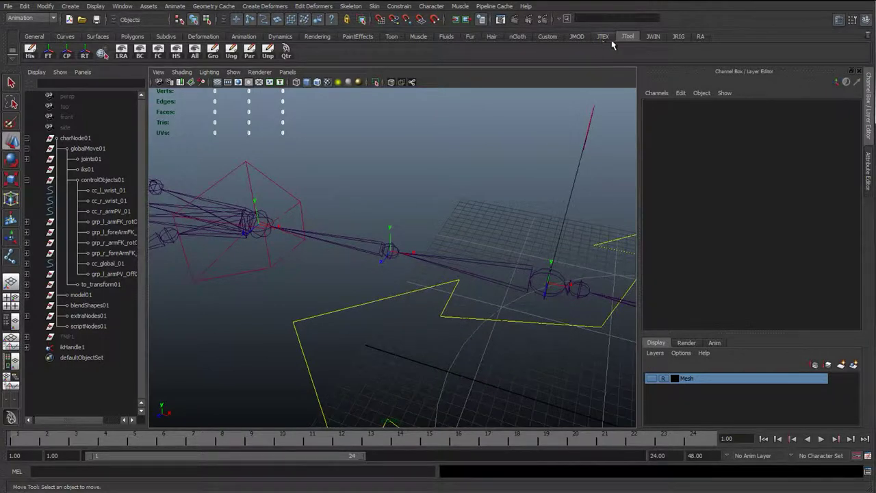
# Create an IK handle with the ikRPsolver from jtBn_r_shoulder_01 to the right forearm twist joint
pyautogui.keyDown('alt'); pyautogui.moveTo(420, 189); pyautogui.dragTo(445, 183); pyautogui.keyUp('alt')
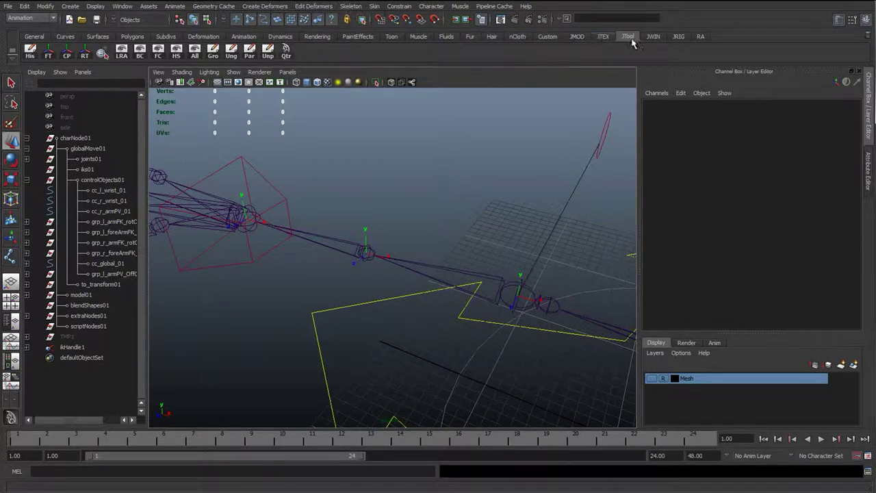
pyautogui.click(678, 37)
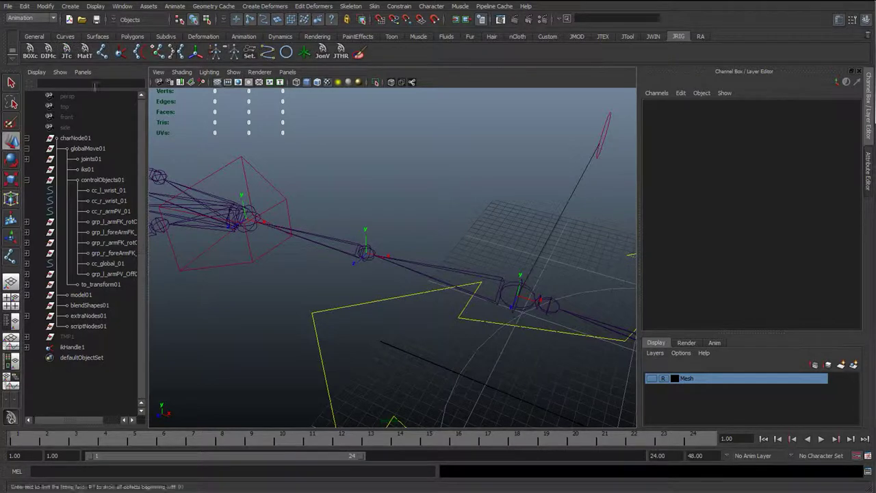
pyautogui.keyDown('alt'); pyautogui.moveTo(386, 181); pyautogui.dragTo(288, 195); pyautogui.keyUp('alt')
pyautogui.click(120, 53)
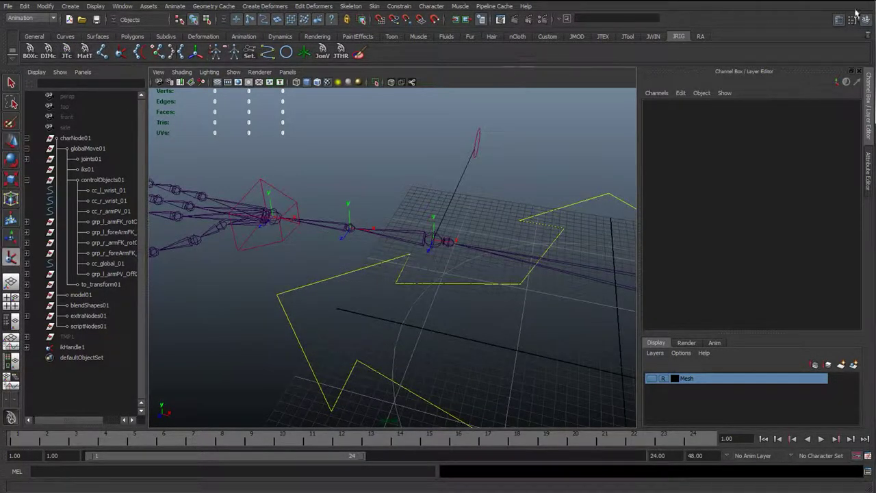
pyautogui.click(851, 20)
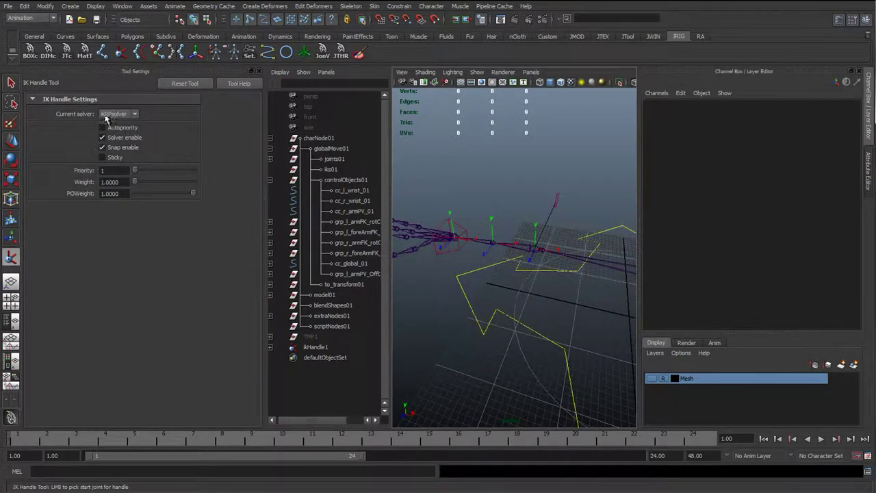
pyautogui.click(258, 71)
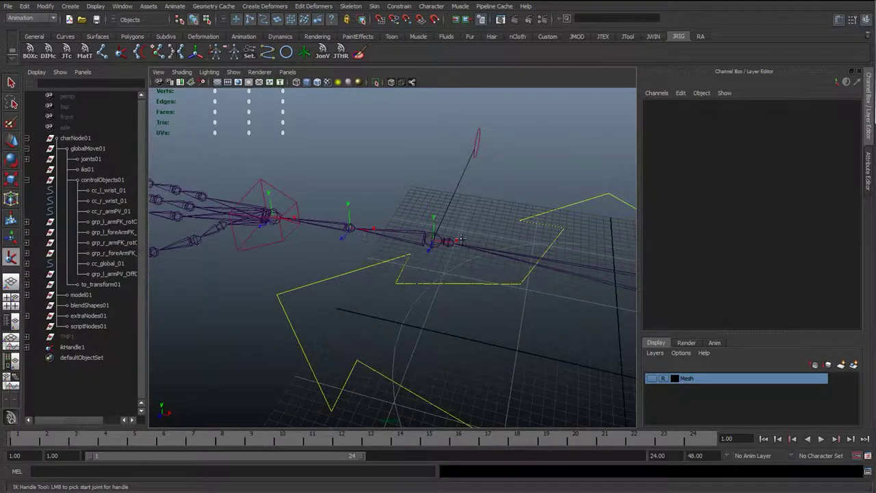
pyautogui.keyDown('alt'); pyautogui.moveTo(460, 239); pyautogui.dragTo(381, 212, button='middle'); pyautogui.keyUp('alt')
pyautogui.click(481, 227)
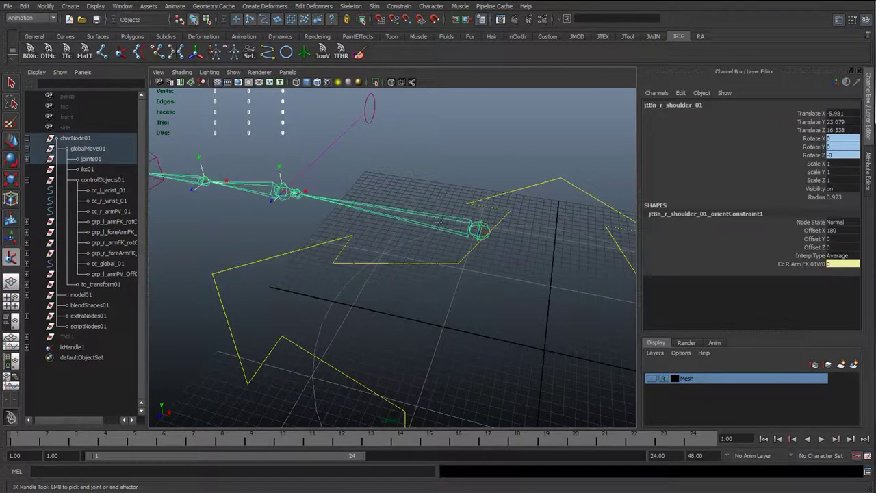
pyautogui.keyDown('alt'); pyautogui.moveTo(288, 196); pyautogui.dragTo(355, 209); pyautogui.keyUp('alt')
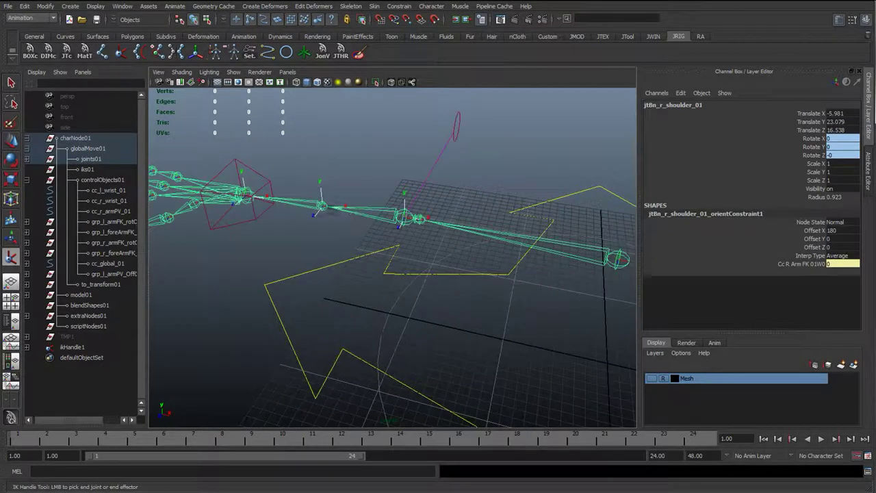
pyautogui.click(320, 207)
pyautogui.press('w')
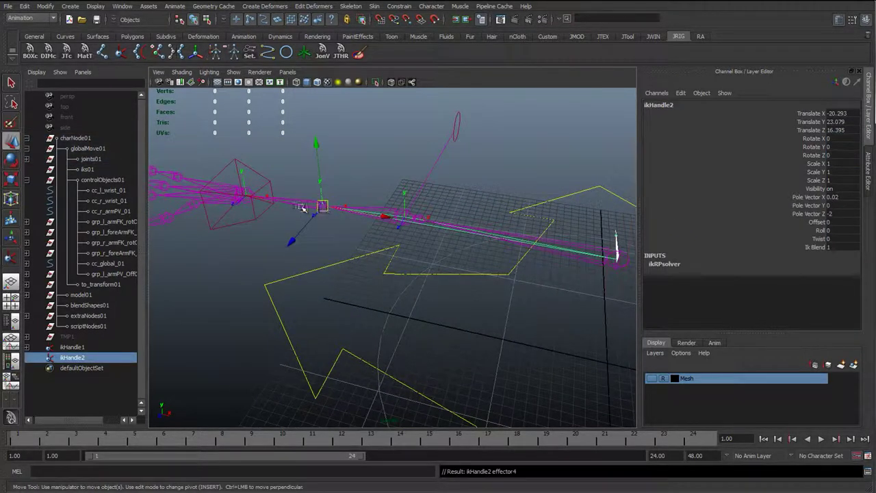
# Open the Hypershade, graph the input connections of ikHandle2, and inspect its effector and handle nodes
pyautogui.keyDown('alt'); pyautogui.moveTo(322, 237); pyautogui.dragTo(265, 218); pyautogui.keyUp('alt')
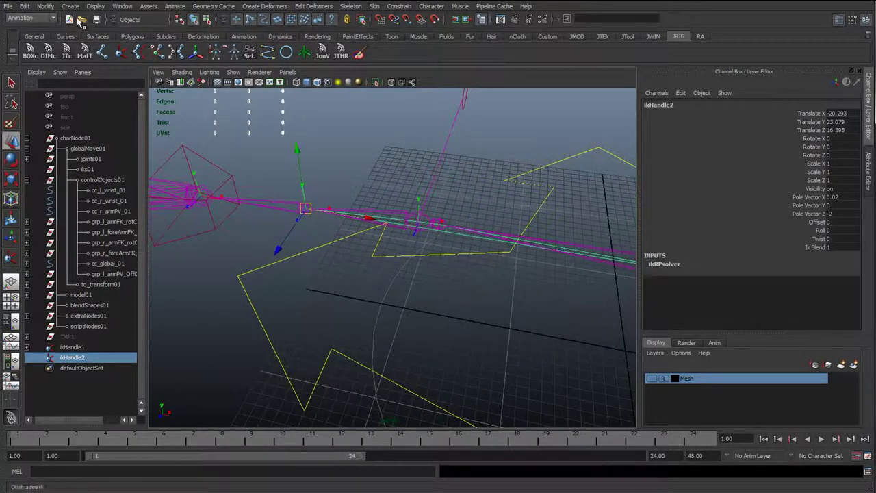
pyautogui.click(121, 7)
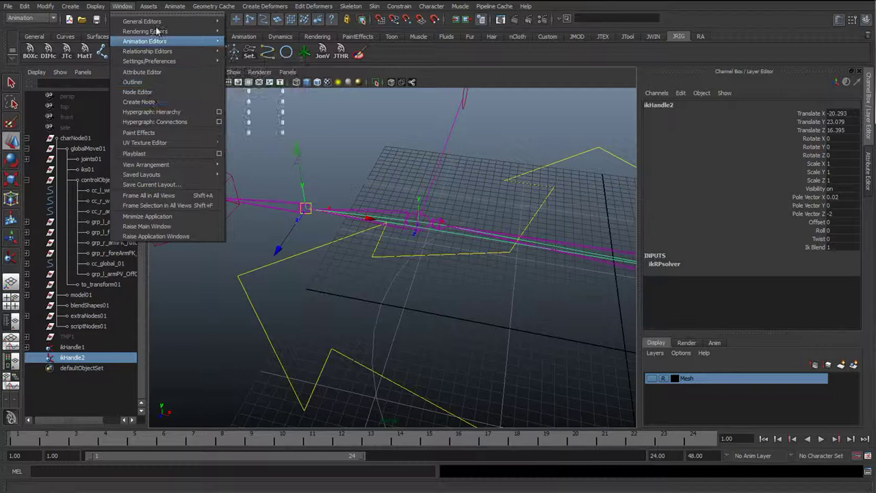
pyautogui.moveTo(147, 31)
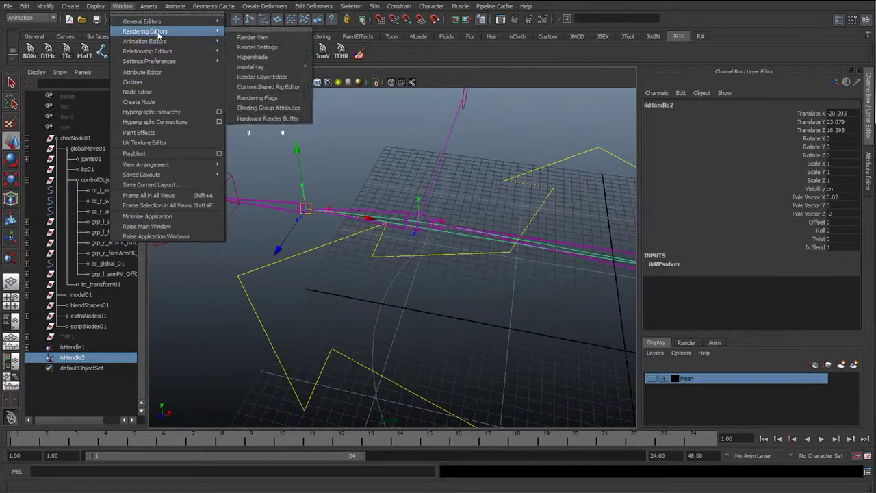
pyautogui.click(252, 57)
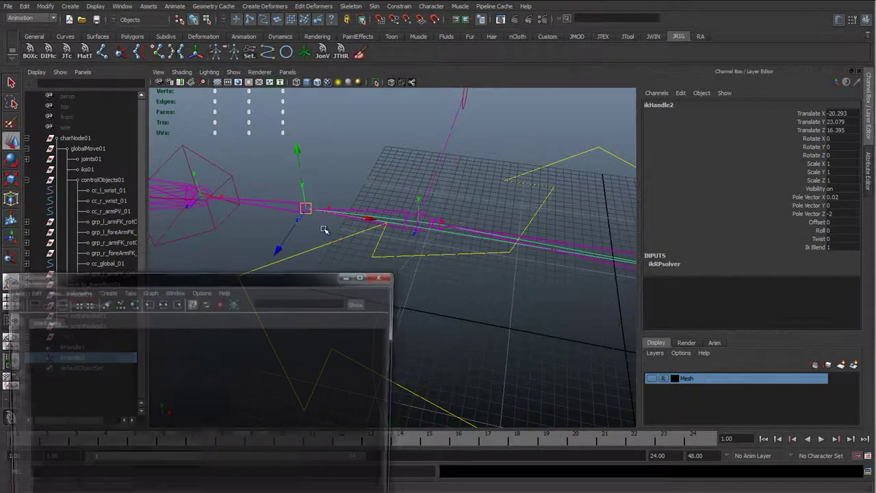
pyautogui.click(156, 305)
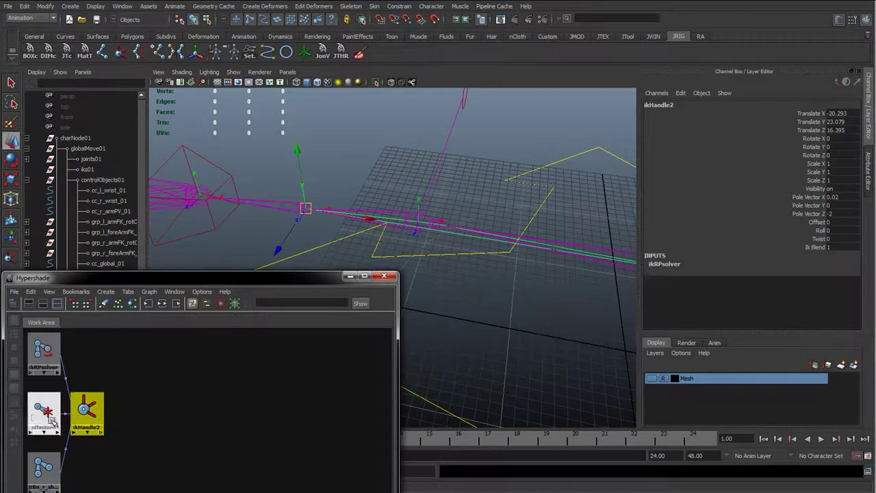
pyautogui.click(45, 411)
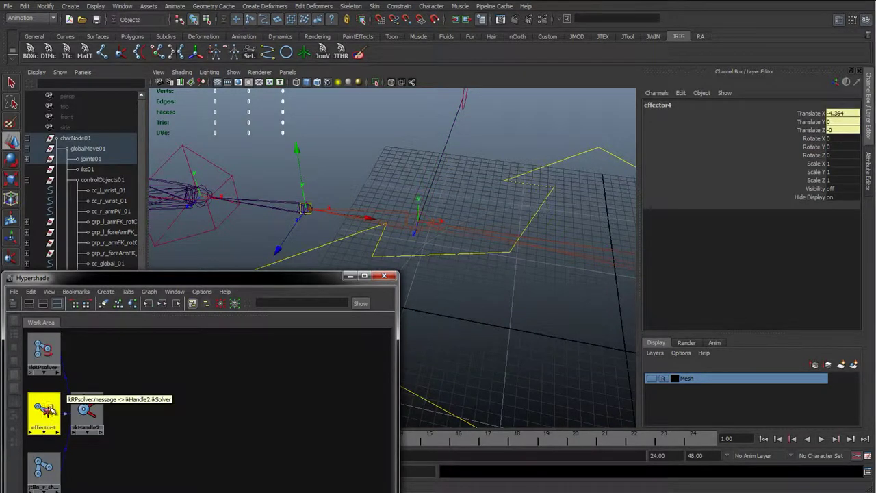
pyautogui.click(88, 413)
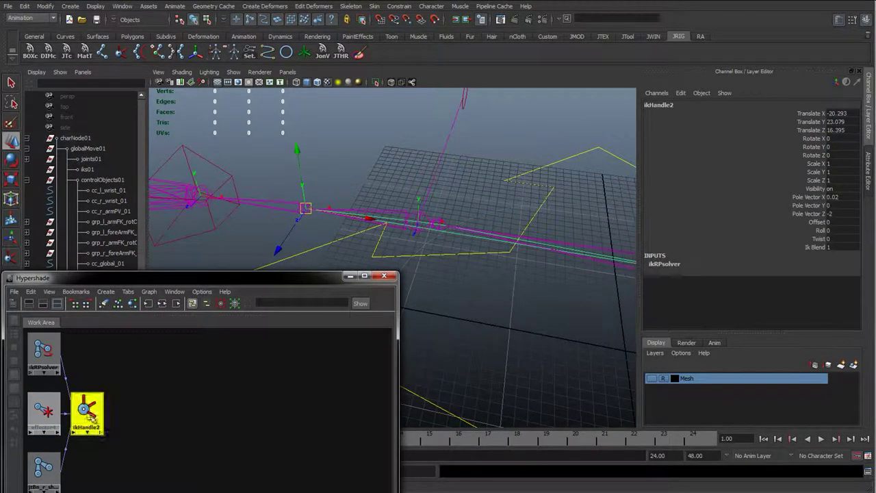
# Move the pivot of effector4 onto the right wrist joint, clear the selection, and move the Hypershade out of the way
pyautogui.click(44, 411)
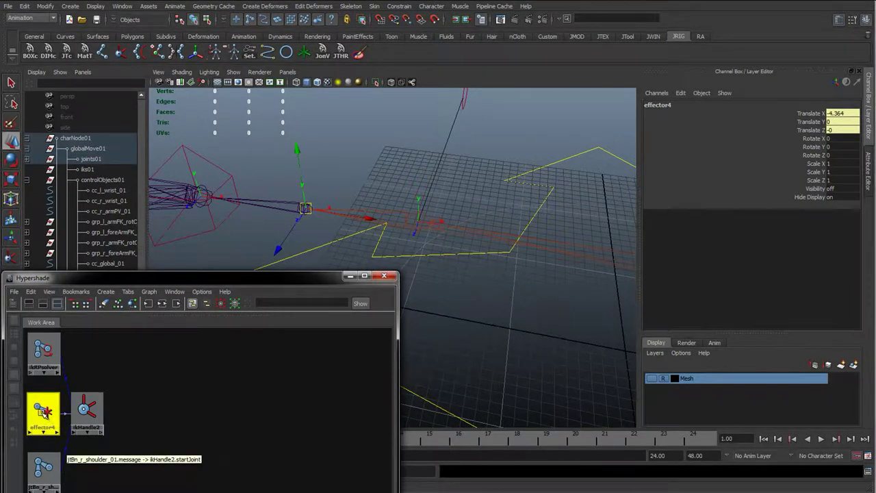
pyautogui.press('Insert')
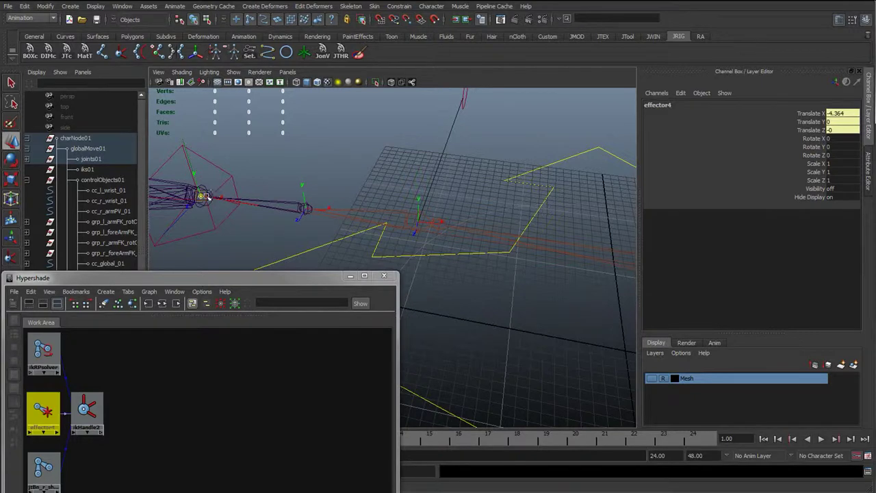
pyautogui.press('Insert')
pyautogui.keyDown('alt'); pyautogui.moveTo(251, 241); pyautogui.dragTo(336, 240, button='middle'); pyautogui.keyUp('alt')
pyautogui.click(379, 246)
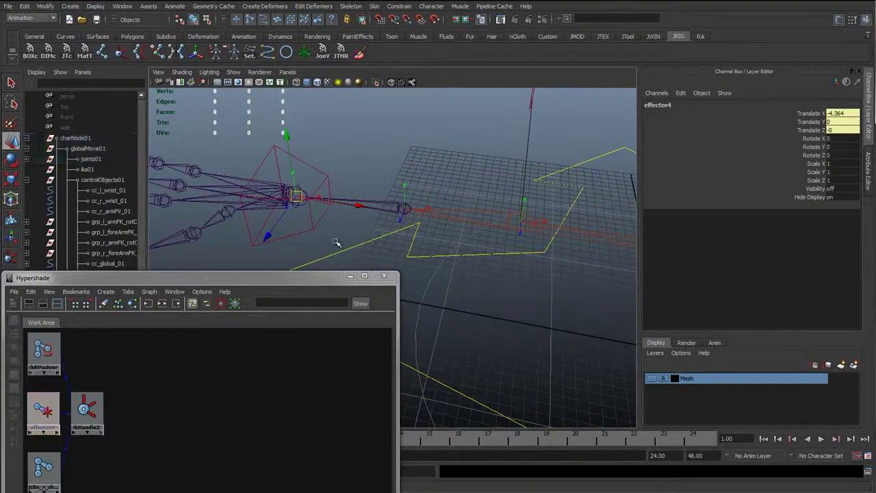
pyautogui.moveTo(319, 279); pyautogui.dragTo(0, 263)
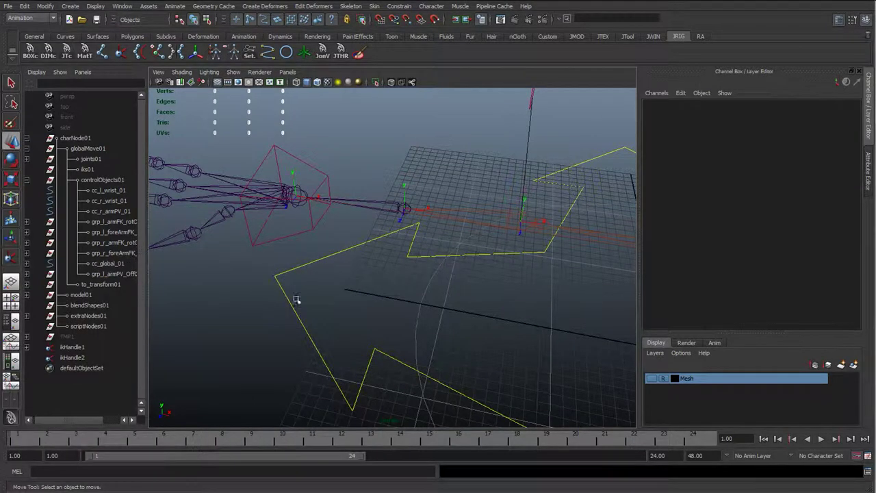
# Locate and inspect the right arm's pole vector control cc_r_armPV_01
pyautogui.keyDown('alt'); pyautogui.moveTo(295, 299); pyautogui.dragTo(298, 185); pyautogui.keyUp('alt')
pyautogui.press('q')
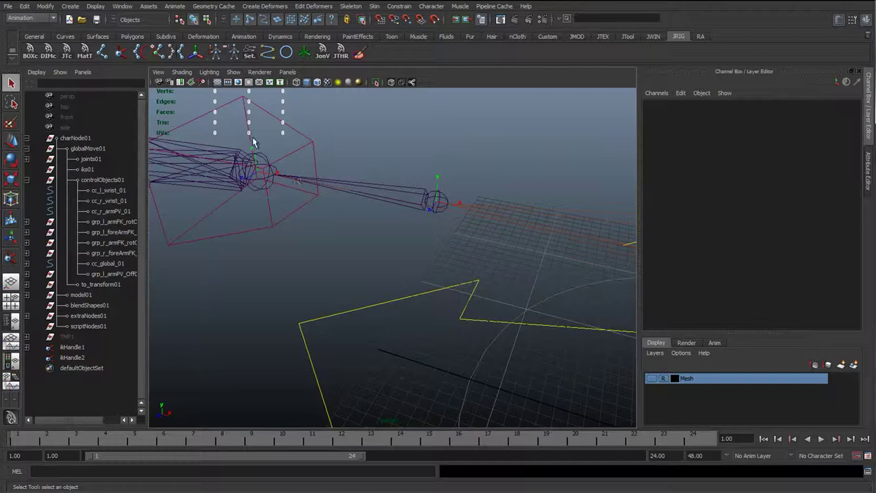
pyautogui.click(252, 142)
pyautogui.keyDown('alt'); pyautogui.moveTo(253, 142); pyautogui.dragTo(365, 185); pyautogui.keyUp('alt')
pyautogui.click(365, 183)
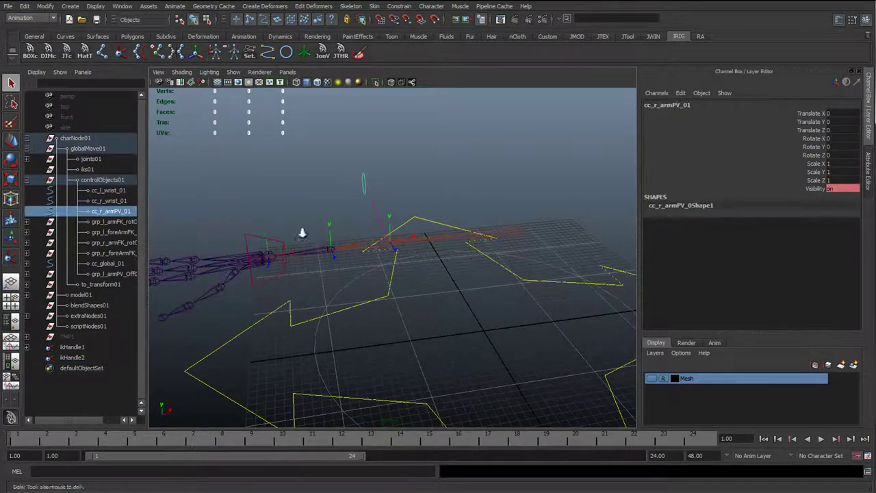
pyautogui.keyDown('alt'); pyautogui.moveTo(302, 232); pyautogui.dragTo(328, 239, button='right'); pyautogui.keyUp('alt')
# Point constrain ikHandle2 to cc_r_wrist_01 on all axes with Maintain offset enabled
pyautogui.click(205, 230)
pyautogui.keyDown('alt'); pyautogui.moveTo(212, 242); pyautogui.dragTo(237, 251); pyautogui.keyUp('alt')
pyautogui.keyDown('alt'); pyautogui.moveTo(237, 251); pyautogui.dragTo(287, 252, button='right'); pyautogui.keyUp('alt')
pyautogui.keyDown('alt'); pyautogui.moveTo(205, 246); pyautogui.dragTo(447, 234, button='middle'); pyautogui.keyUp('alt')
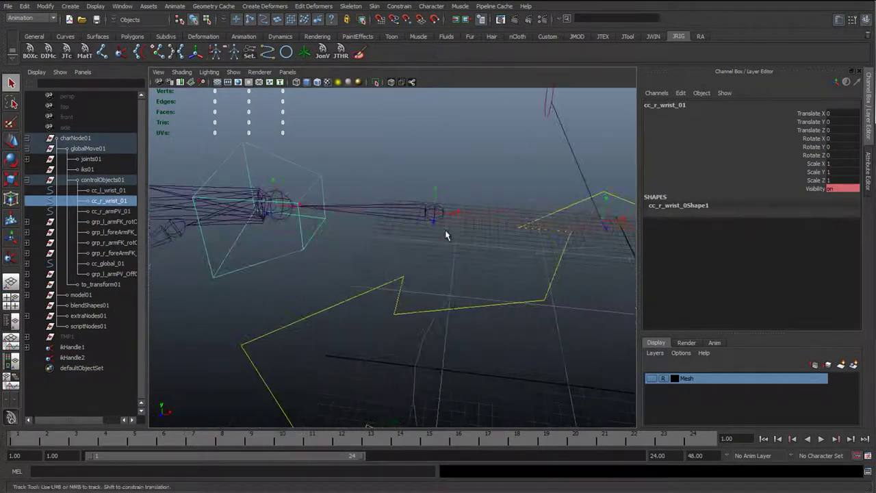
pyautogui.keyDown('alt'); pyautogui.moveTo(446, 235); pyautogui.dragTo(301, 229); pyautogui.keyUp('alt')
pyautogui.keyDown('shift'); pyautogui.click(263, 177); pyautogui.keyUp('shift')
pyautogui.keyDown('alt'); pyautogui.moveTo(335, 206); pyautogui.dragTo(288, 212); pyautogui.keyUp('alt')
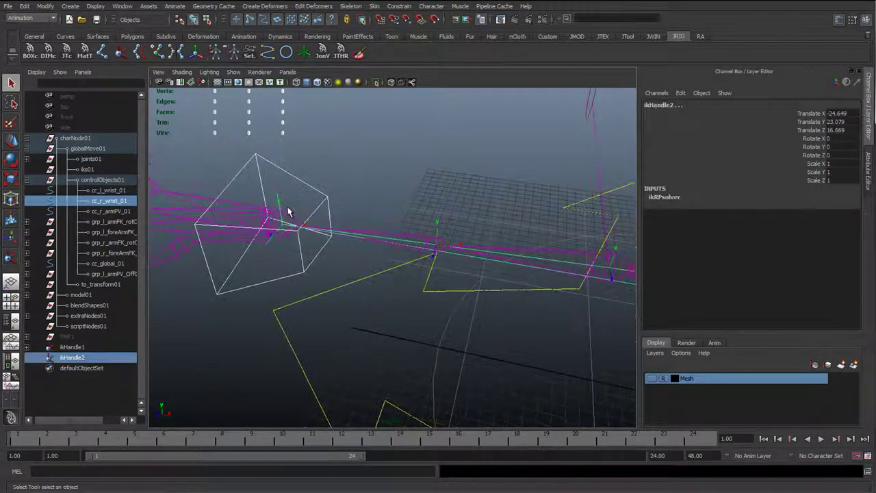
pyautogui.click(400, 6)
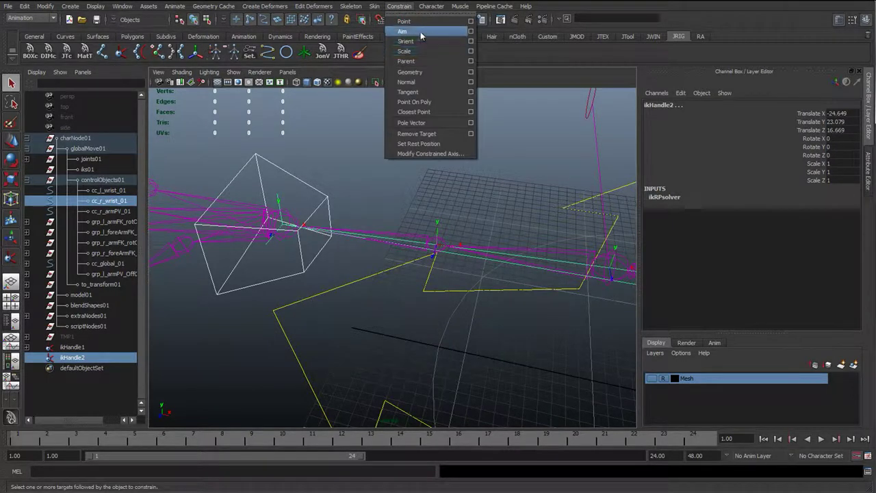
pyautogui.click(469, 22)
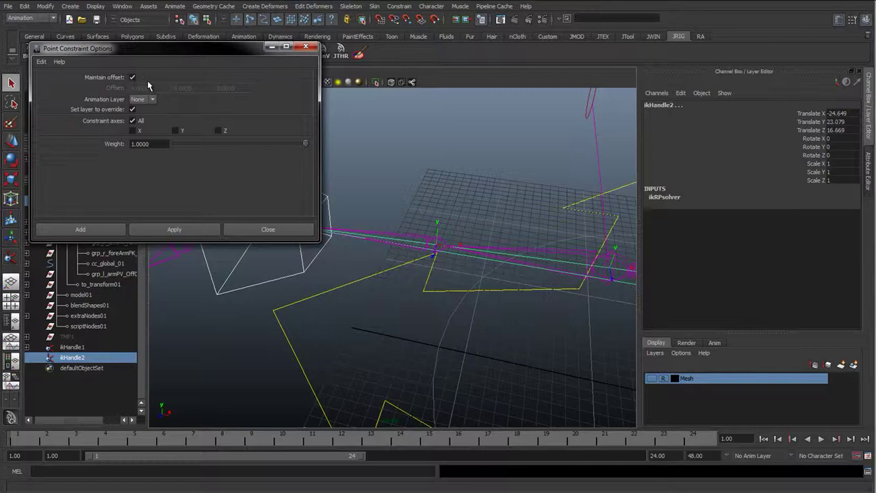
pyautogui.click(179, 229)
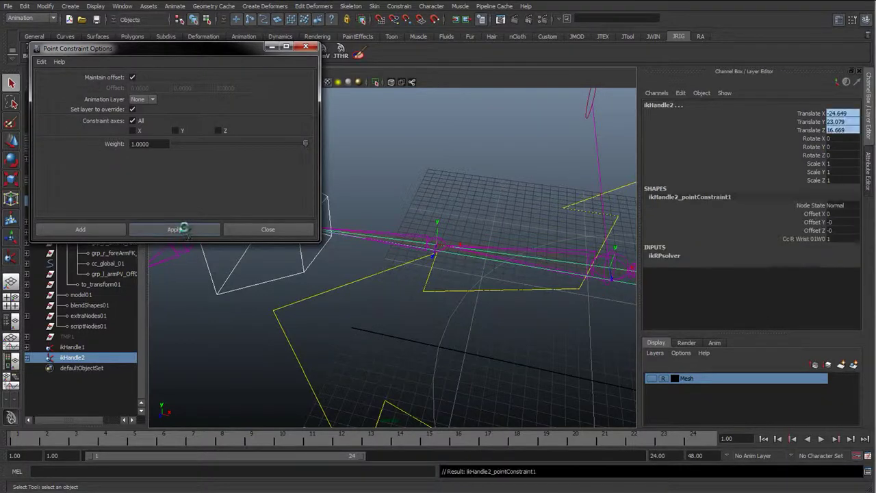
pyautogui.click(268, 229)
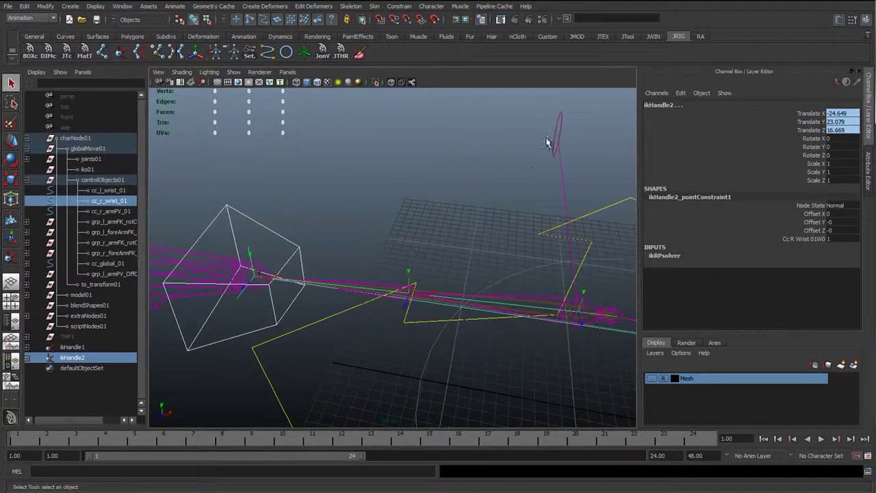
# Add a pole vector constraint from cc_r_armPV_01 to ikHandle2 and clear the selection
pyautogui.click(555, 137)
pyautogui.keyDown('shift'); pyautogui.click(293, 247); pyautogui.keyUp('shift')
pyautogui.hotkey('ctrl', 'z')
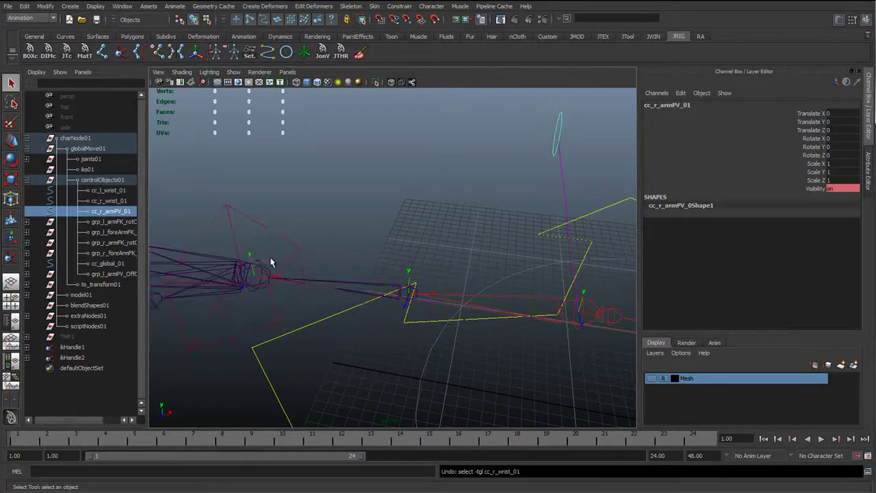
pyautogui.keyDown('shift'); pyautogui.click(249, 257); pyautogui.keyUp('shift')
pyautogui.click(429, 6)
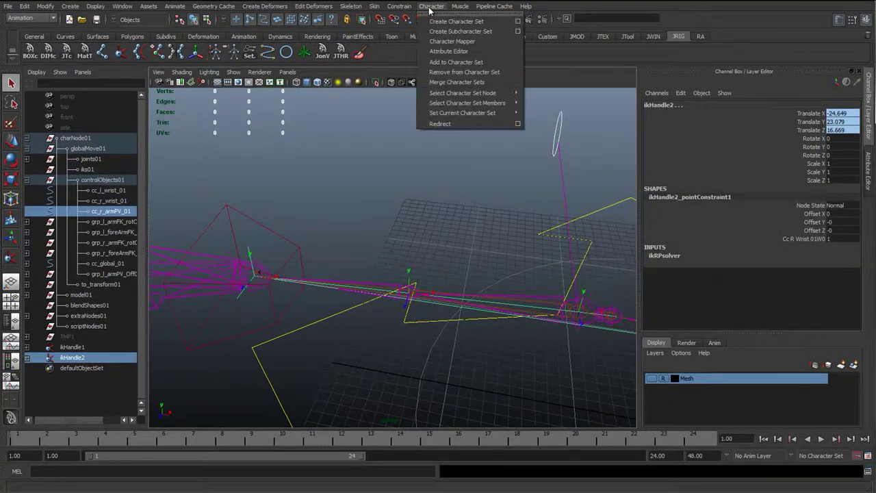
pyautogui.click(448, 120)
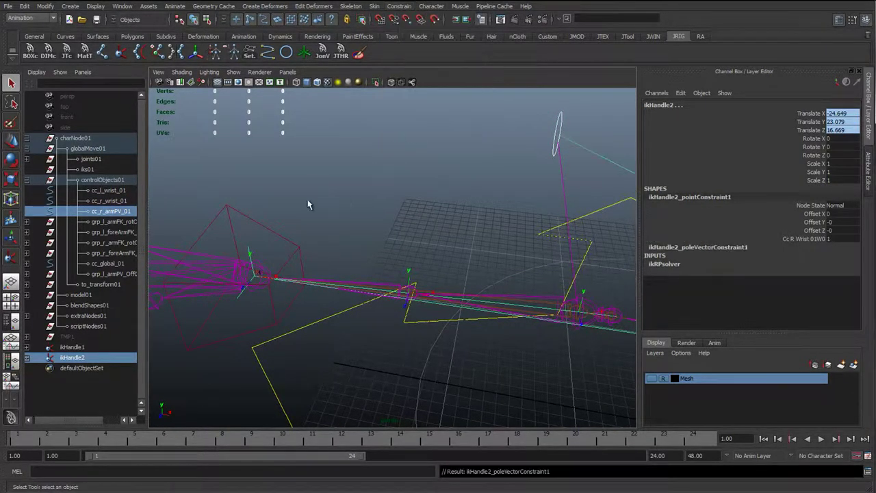
pyautogui.click(296, 224)
# Select ikHandle2 together with the wrist control cc_r_wrist_01 and graph their input and output connections in the Hypershade
pyautogui.keyDown('alt'); pyautogui.moveTo(297, 247); pyautogui.dragTo(284, 231); pyautogui.keyUp('alt')
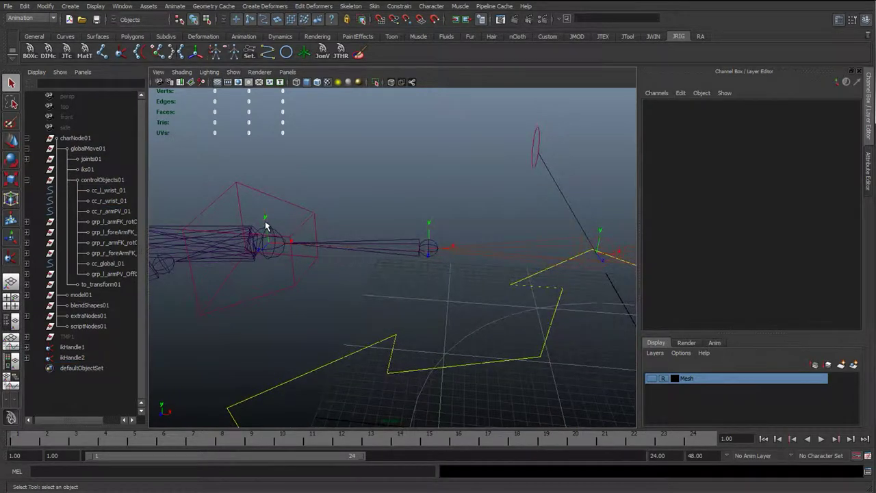
pyautogui.click(266, 226)
pyautogui.moveTo(0, 255); pyautogui.dragTo(491, 209)
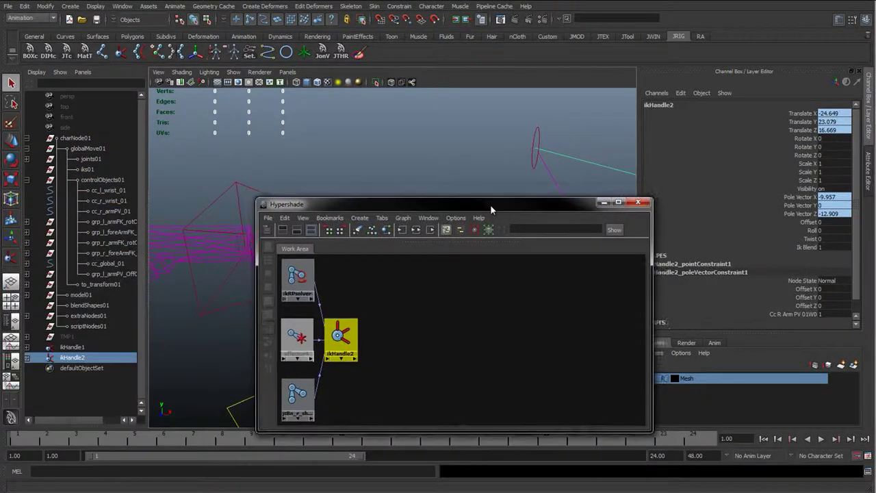
pyautogui.keyDown('alt'); pyautogui.moveTo(411, 178); pyautogui.dragTo(347, 145); pyautogui.keyUp('alt')
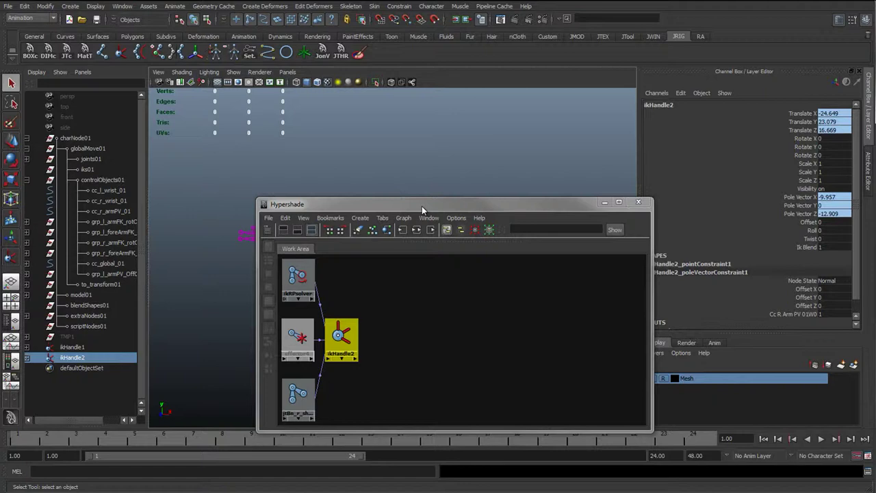
pyautogui.moveTo(421, 206); pyautogui.dragTo(624, 87)
pyautogui.keyDown('alt'); pyautogui.moveTo(334, 235); pyautogui.dragTo(243, 237); pyautogui.keyUp('alt')
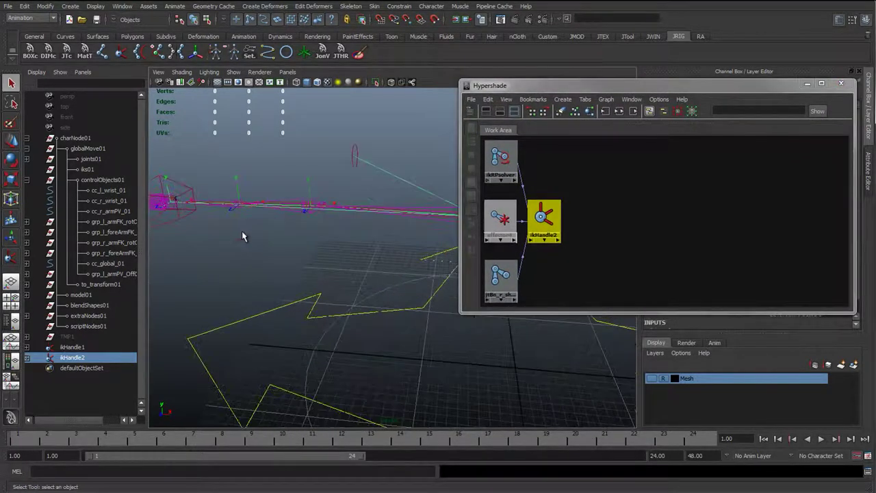
pyautogui.keyDown('alt'); pyautogui.moveTo(242, 236); pyautogui.dragTo(290, 242, button='middle'); pyautogui.keyUp('alt')
pyautogui.click(253, 199)
pyautogui.keyDown('shift'); pyautogui.click(238, 200); pyautogui.keyUp('shift')
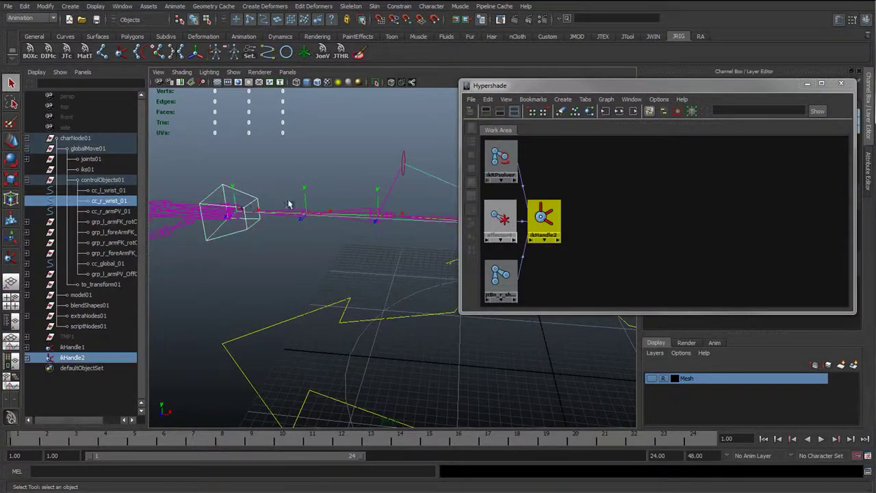
pyautogui.click(618, 111)
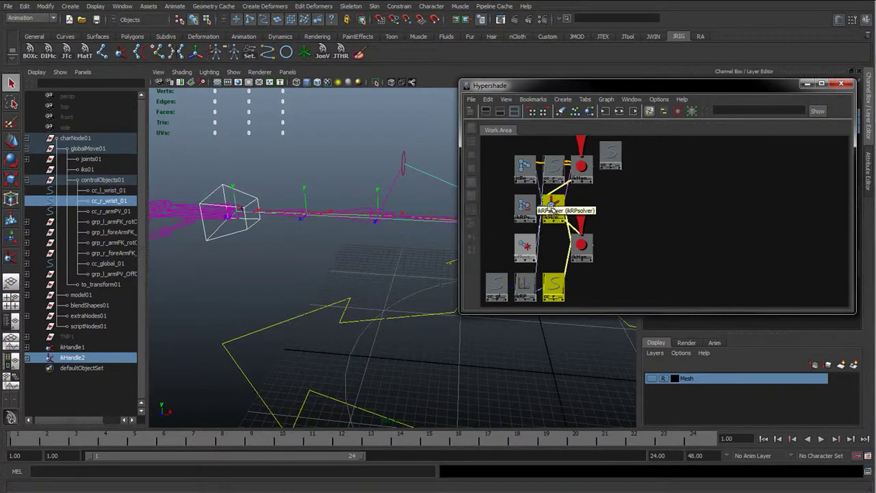
# Reduce the graph to ikHandle2, ikRP_r_arm_01_ikBlend and cc_r_wrist_01 by removing all other nodes from it
pyautogui.moveTo(704, 204); pyautogui.dragTo(781, 204)
pyautogui.keyDown('alt'); pyautogui.moveTo(629, 240); pyautogui.dragTo(679, 223, button='middle'); pyautogui.keyUp('alt')
pyautogui.moveTo(535, 267); pyautogui.dragTo(723, 228)
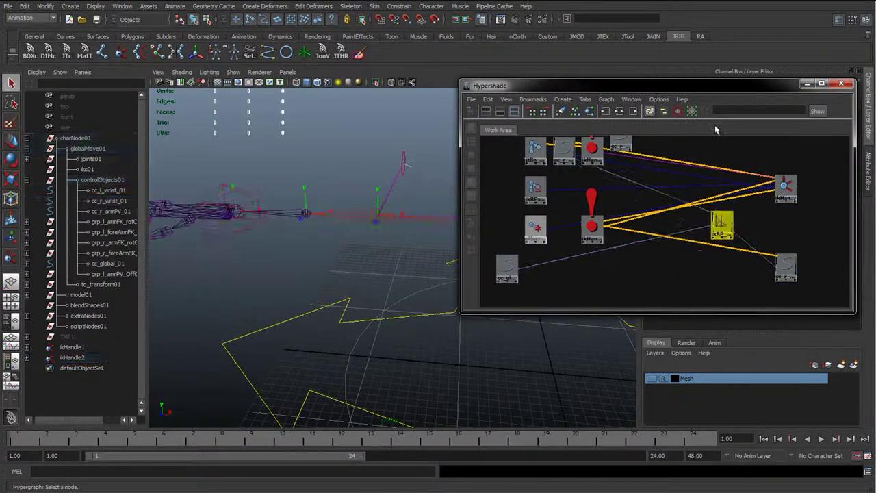
pyautogui.moveTo(720, 89); pyautogui.dragTo(421, 217)
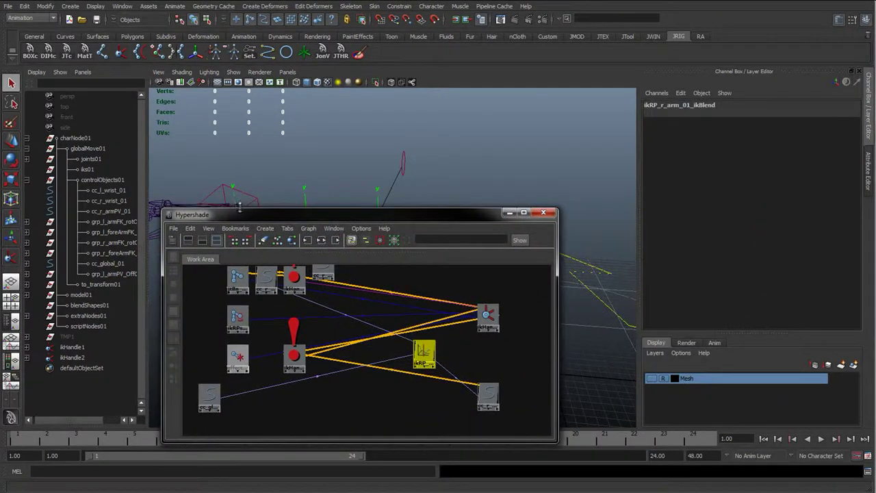
pyautogui.keyDown('alt'); pyautogui.moveTo(410, 284); pyautogui.dragTo(292, 281, button='middle'); pyautogui.keyUp('alt')
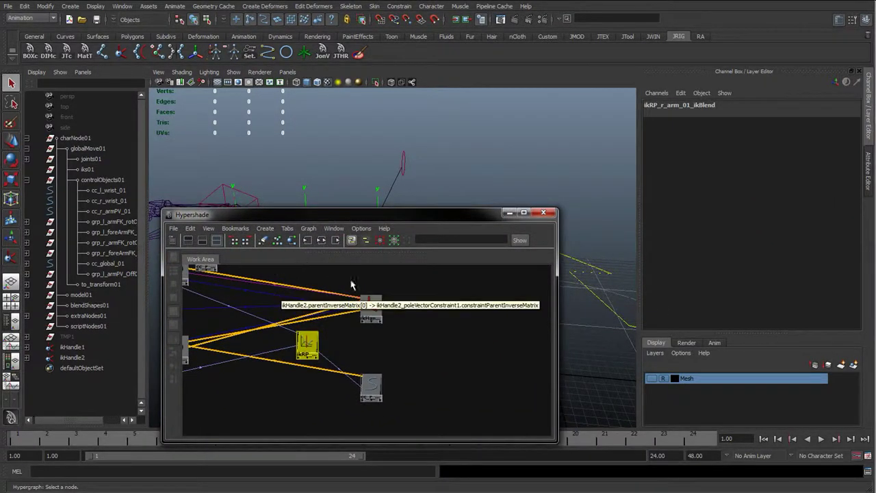
pyautogui.keyDown('alt'); pyautogui.moveTo(416, 324); pyautogui.dragTo(268, 316, button='right'); pyautogui.keyUp('alt')
pyautogui.moveTo(239, 285); pyautogui.dragTo(339, 399)
pyautogui.click(308, 228)
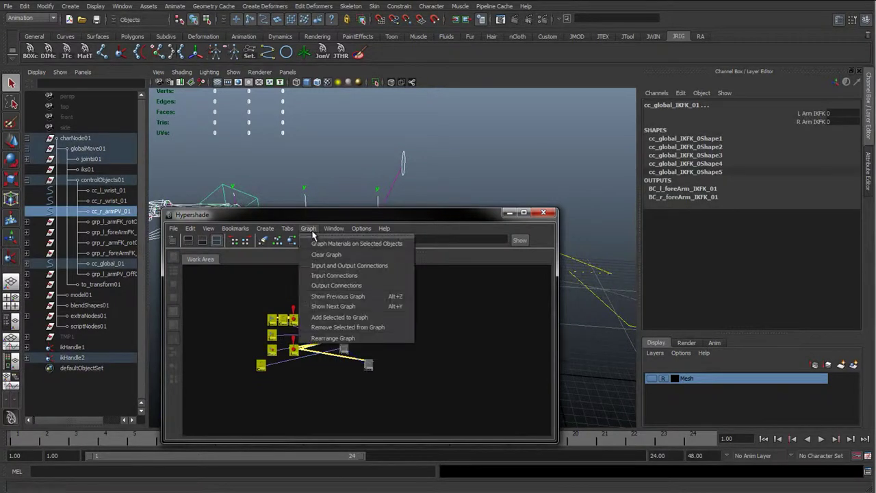
pyautogui.click(334, 327)
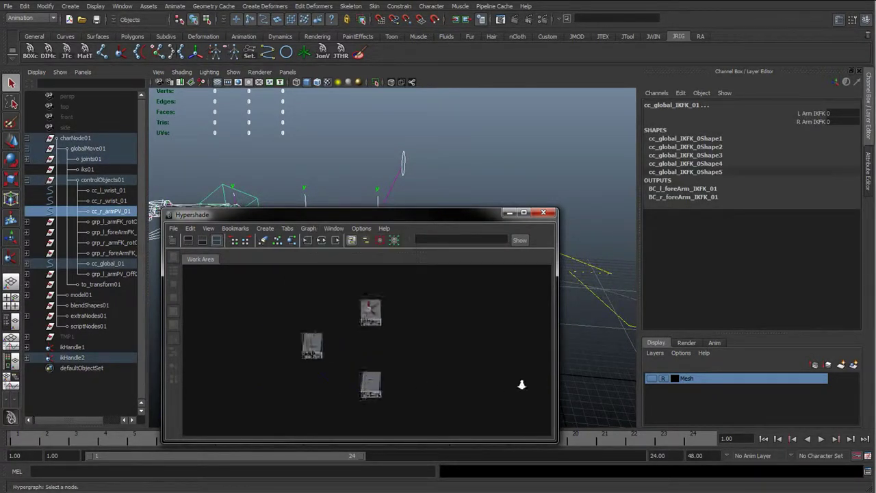
pyautogui.click(344, 321)
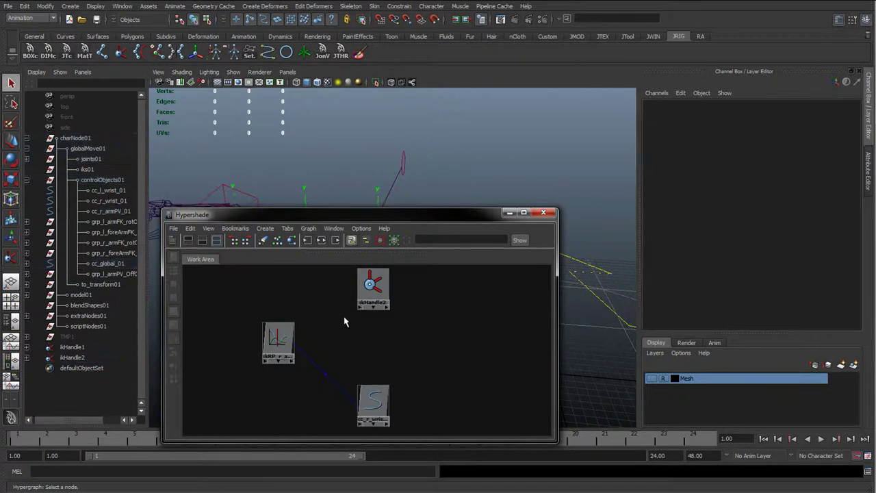
# Connect the output of ikRP_r_arm_01_ikBlend to the ikBlend input of ikHandle2 and check the handle's Ik Blend channel
pyautogui.click(291, 360)
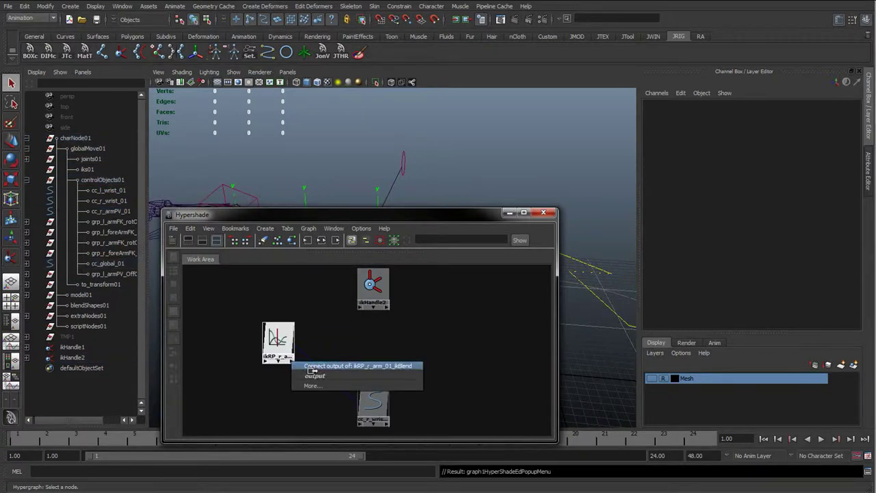
pyautogui.click(315, 375)
pyautogui.click(362, 306)
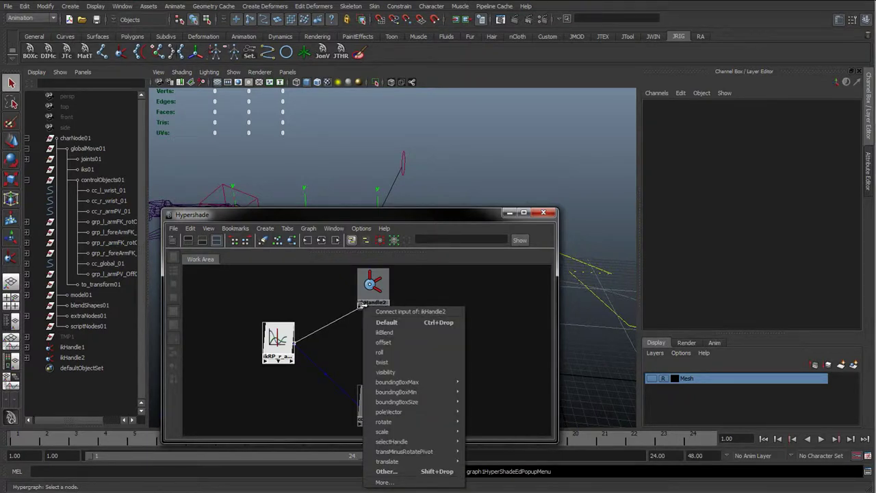
pyautogui.click(404, 331)
pyautogui.moveTo(357, 215); pyautogui.dragTo(341, 304)
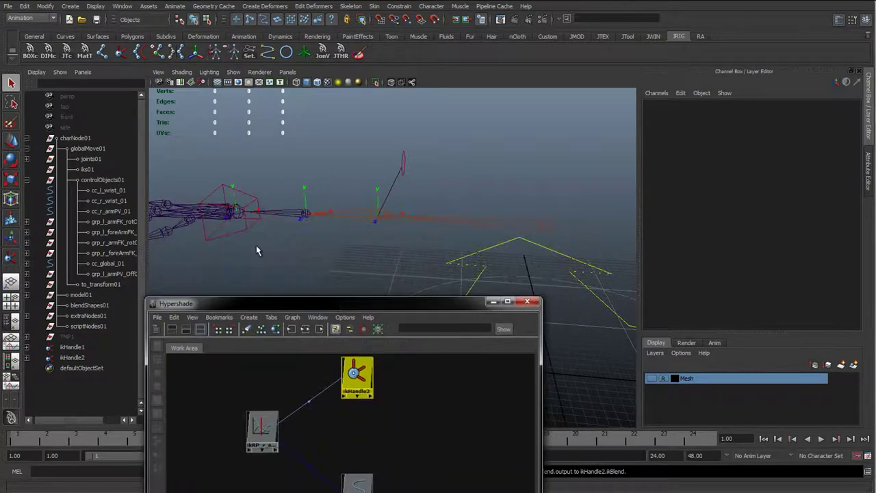
pyautogui.click(236, 204)
pyautogui.keyDown('alt'); pyautogui.moveTo(295, 210); pyautogui.dragTo(434, 229, button='middle'); pyautogui.keyUp('alt')
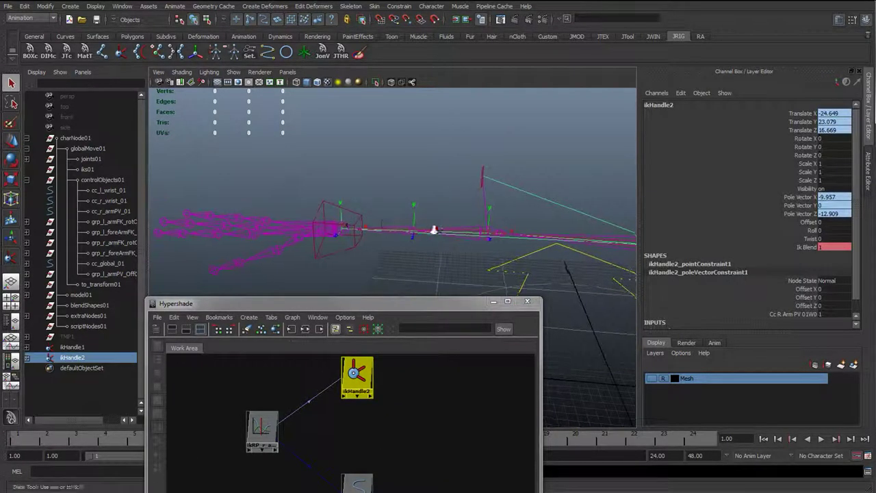
pyautogui.keyDown('alt'); pyautogui.moveTo(434, 230); pyautogui.dragTo(374, 224); pyautogui.keyUp('alt')
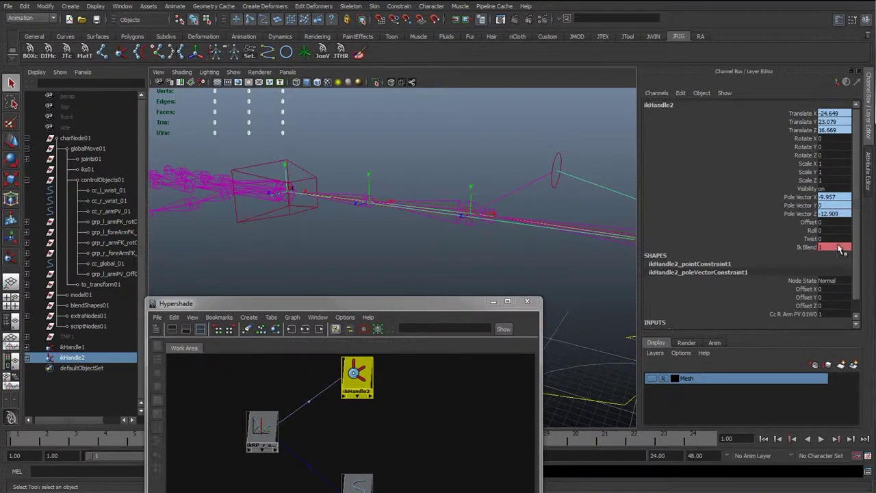
pyautogui.click(434, 275)
pyautogui.keyDown('alt'); pyautogui.moveTo(362, 280); pyautogui.dragTo(424, 273); pyautogui.keyUp('alt')
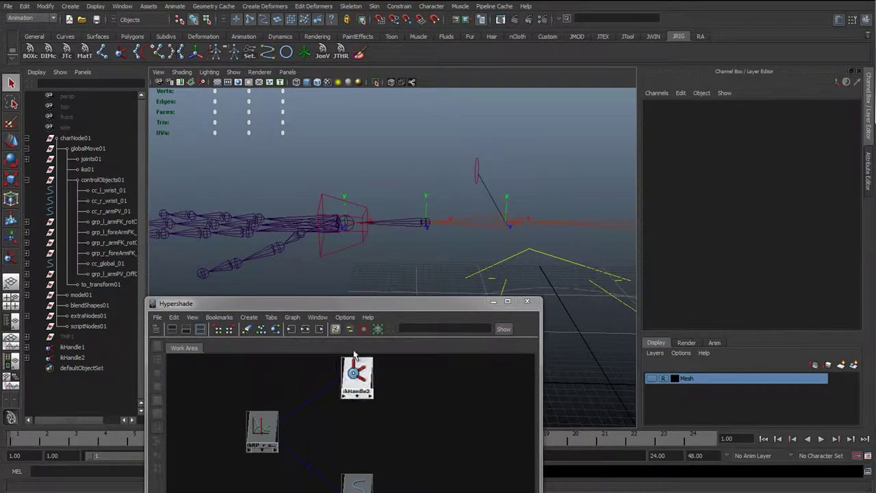
# Clear the Hypershade graph and move its window away from the arm
pyautogui.moveTo(383, 303); pyautogui.dragTo(563, 243)
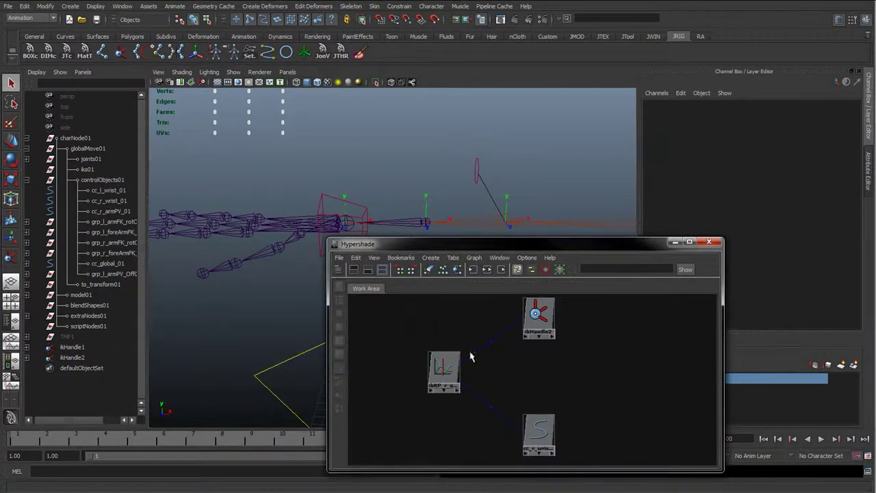
pyautogui.moveTo(428, 316); pyautogui.dragTo(568, 435)
pyautogui.click(474, 257)
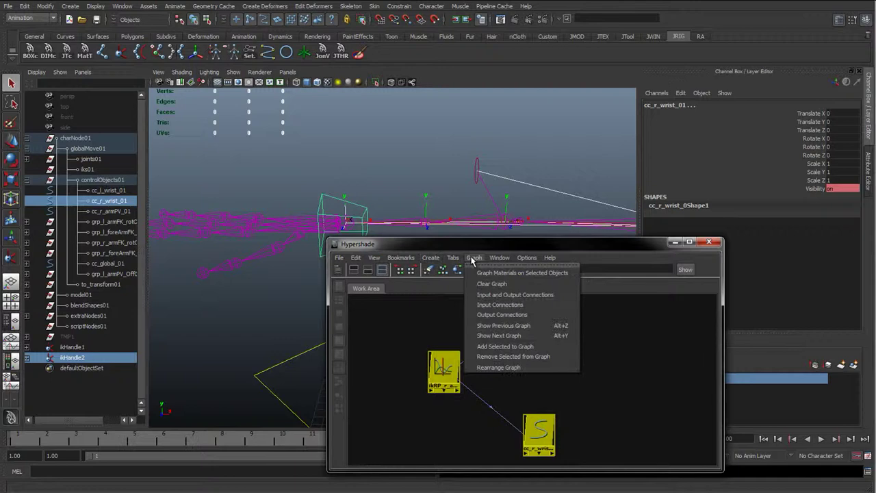
pyautogui.click(492, 284)
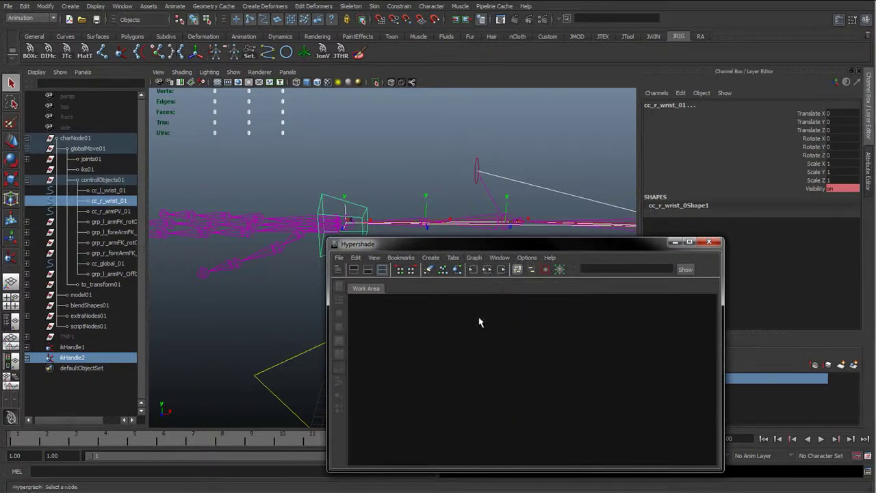
pyautogui.moveTo(504, 249); pyautogui.dragTo(514, 308)
# Add the wrist control cc_r_wrist_01 and the joint jtBn_r_foreArmTwist_01 to the empty Hypershade graph
pyautogui.click(397, 254)
pyautogui.keyDown('alt'); pyautogui.moveTo(363, 275); pyautogui.dragTo(334, 234); pyautogui.keyUp('alt')
pyautogui.click(299, 189)
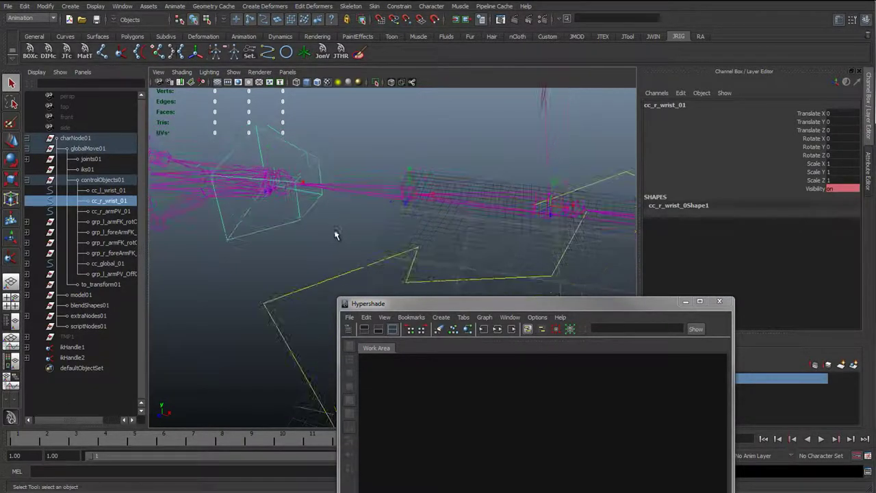
pyautogui.click(413, 199)
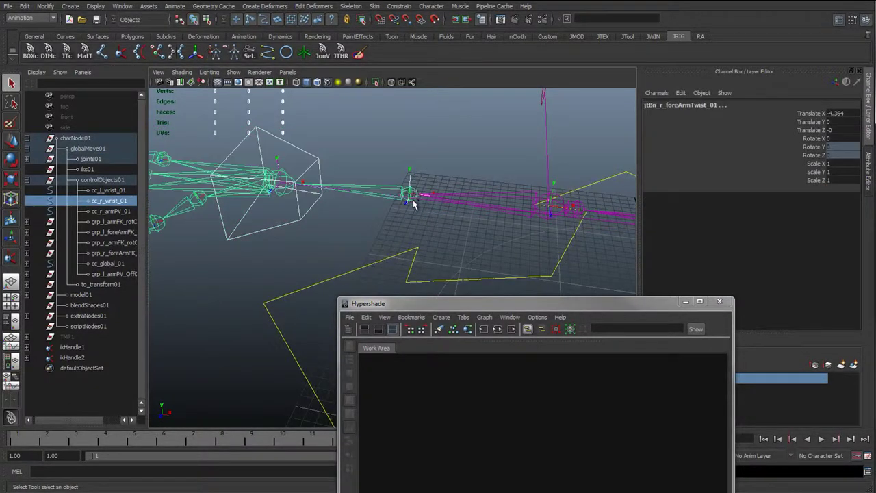
pyautogui.click(484, 317)
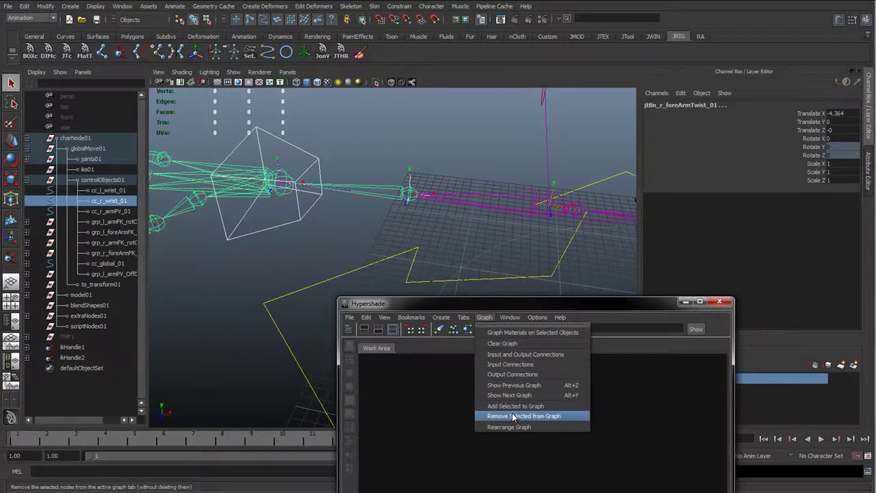
pyautogui.click(514, 406)
pyautogui.moveTo(376, 416); pyautogui.dragTo(459, 402)
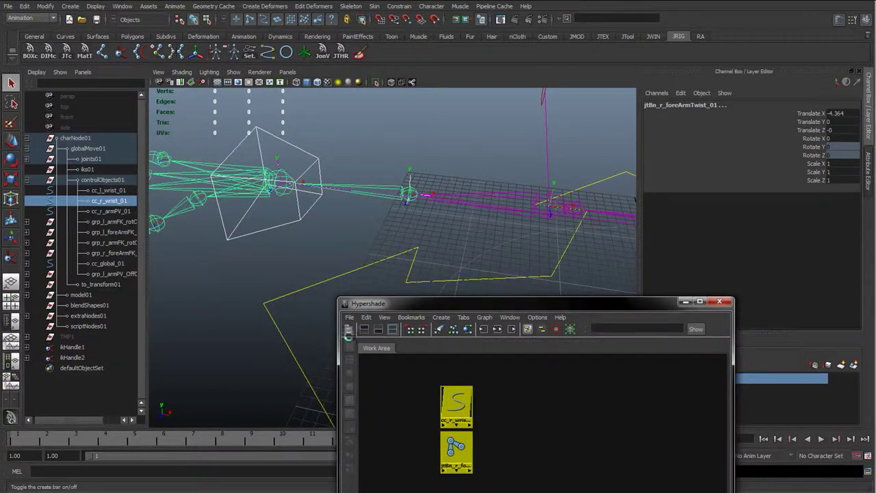
# Search the node list for "mult" and create a Multiply Divide utility node in the graph
pyautogui.click(348, 329)
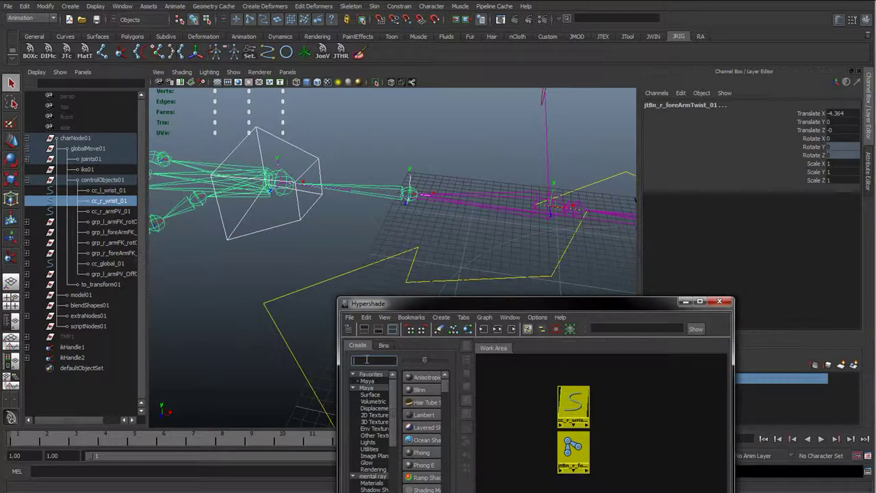
pyautogui.write('mel')
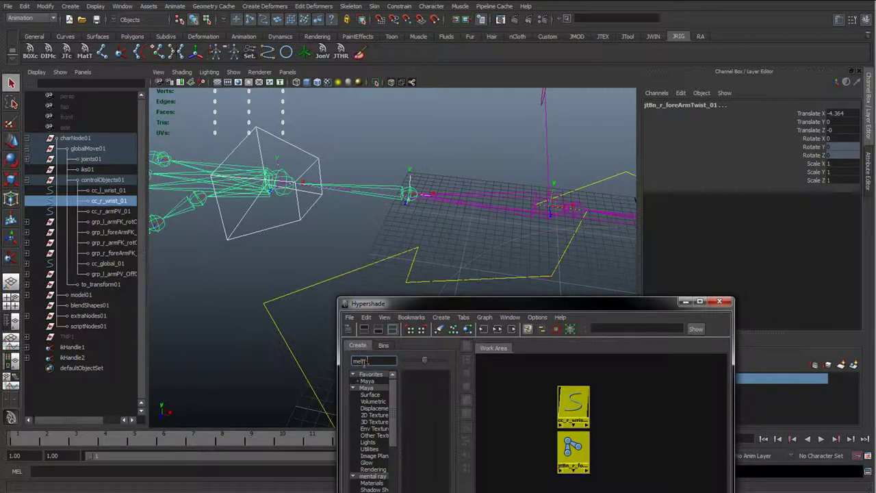
pyautogui.press('BackSpace')
pyautogui.press('BackSpace')
pyautogui.write('ult')
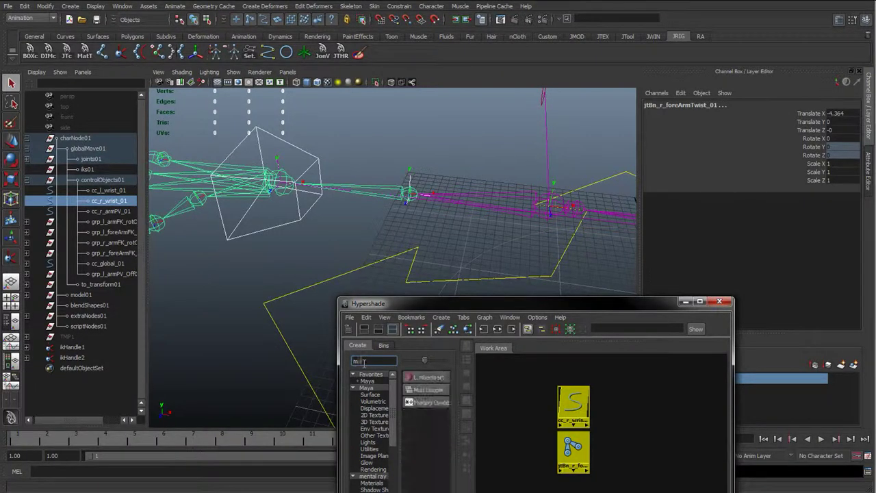
pyautogui.click(426, 390)
pyautogui.click(349, 329)
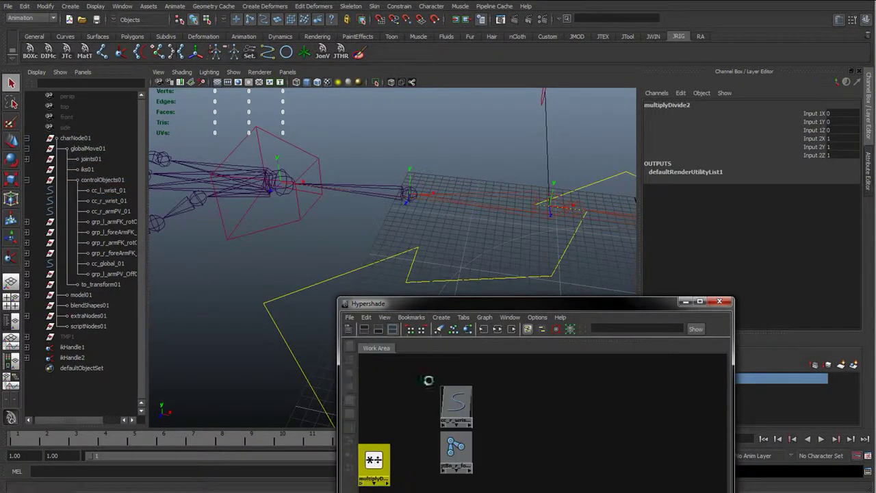
# Arrange the graph so the multiplyDivide node sits between cc_r_wrist_01 and the forearm twist joint
pyautogui.moveTo(457, 413); pyautogui.dragTo(421, 405)
pyautogui.moveTo(459, 446); pyautogui.dragTo(571, 435)
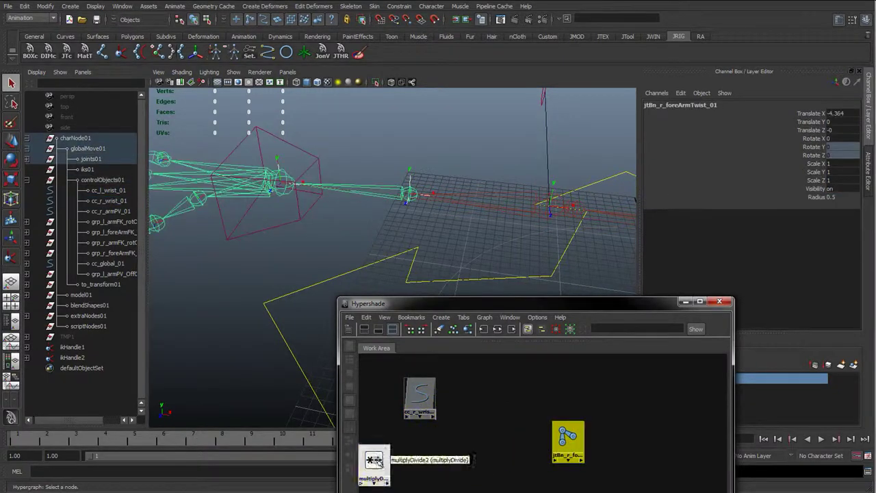
pyautogui.moveTo(372, 461); pyautogui.dragTo(493, 434)
# Connect the rotate output of cc_r_wrist_01 to input1 of the multiplyDivide node in the Connection Editor
pyautogui.moveTo(419, 396); pyautogui.dragTo(499, 431, button='middle')
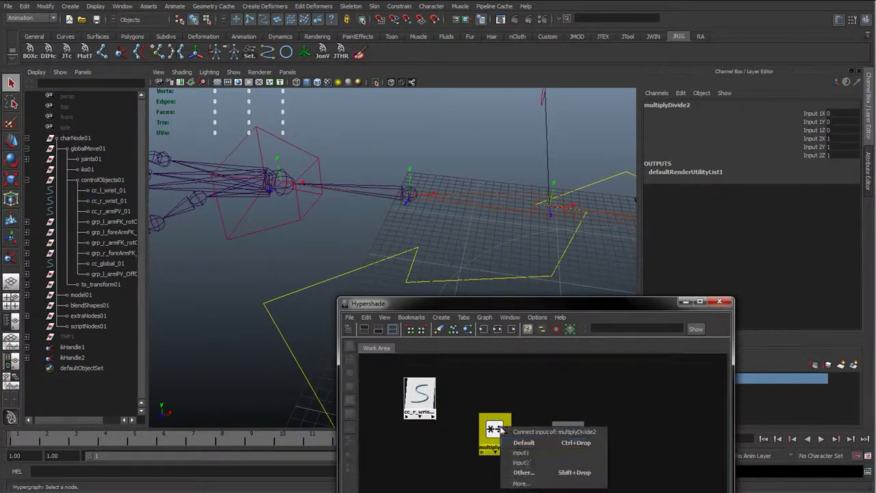
pyautogui.click(536, 472)
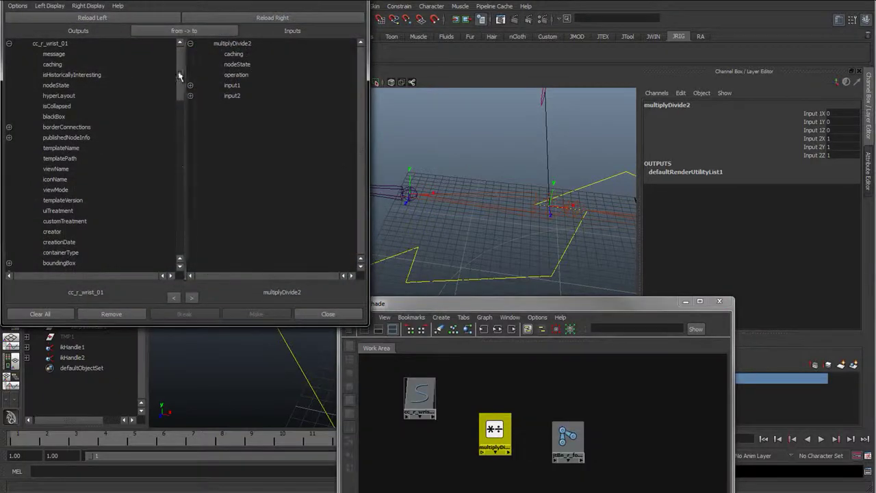
pyautogui.moveTo(178, 74); pyautogui.dragTo(178, 185)
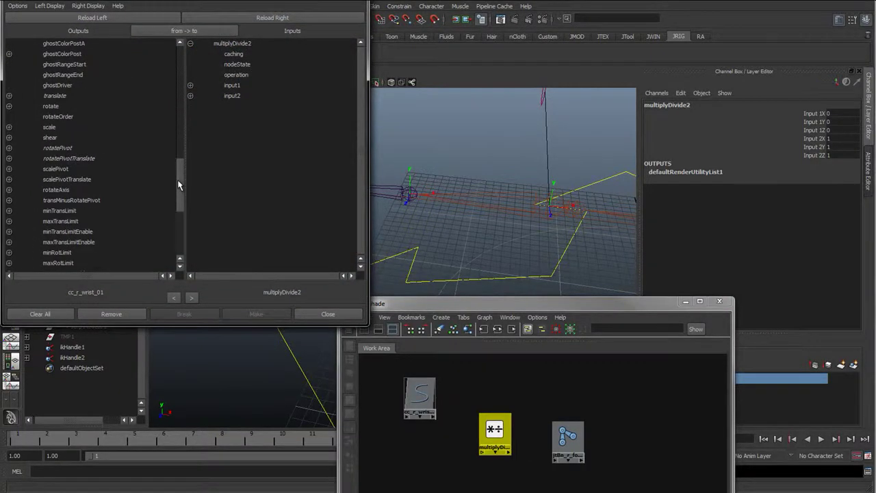
pyautogui.click(50, 106)
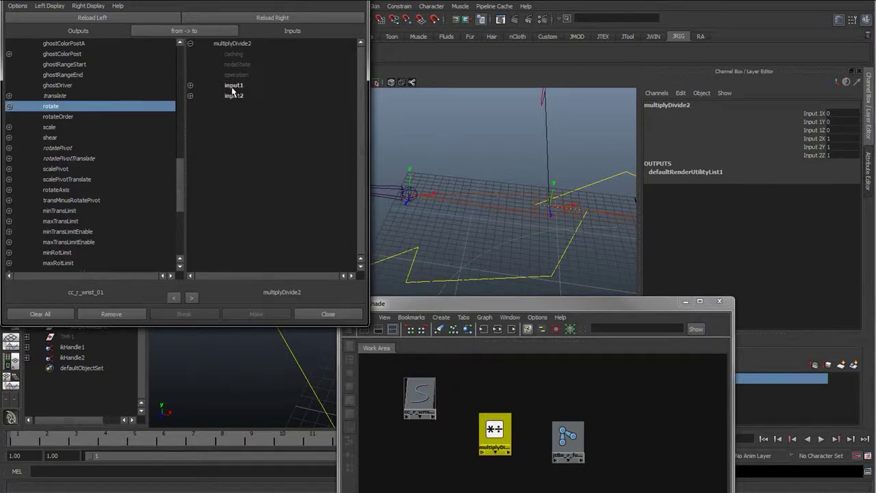
pyautogui.click(232, 86)
pyautogui.click(328, 313)
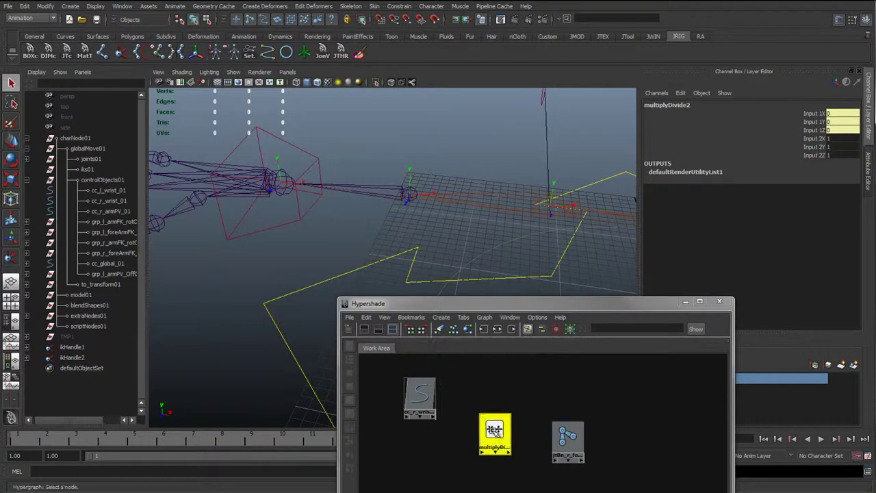
# Connect outputX of the multiplyDivide node to rotateX of jtBn_r_foreArmTwist_01 in the Connection Editor
pyautogui.moveTo(494, 430); pyautogui.dragTo(564, 436, button='middle')
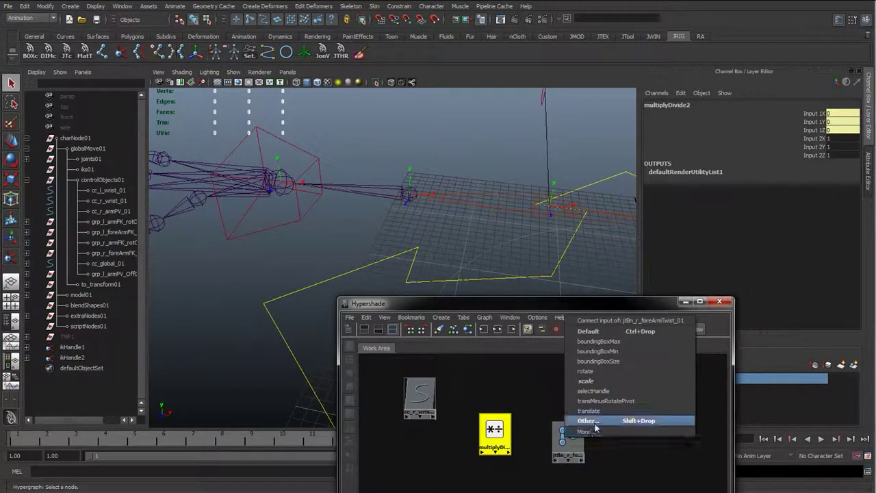
pyautogui.click(593, 422)
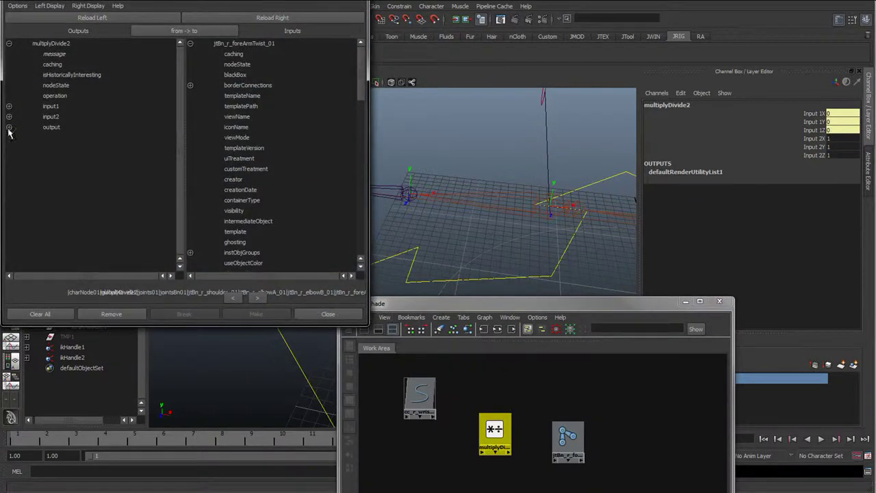
pyautogui.click(9, 127)
pyautogui.click(59, 137)
pyautogui.scroll(-10, 252, 180)
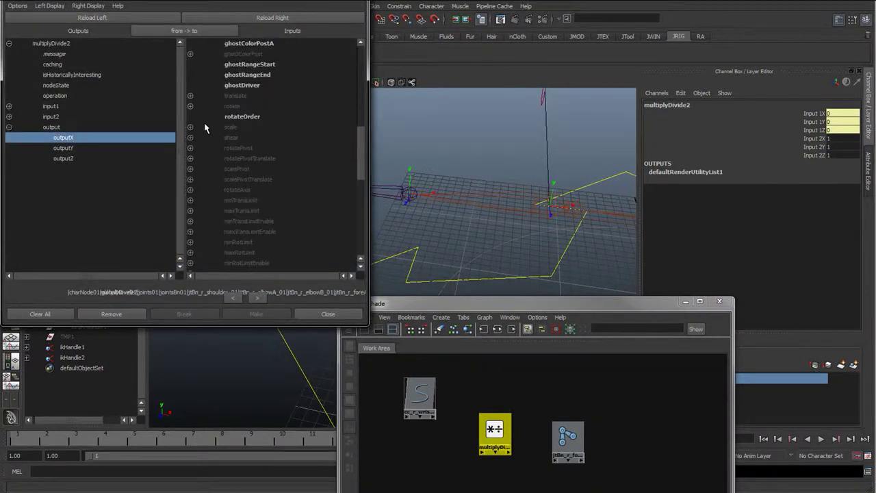
pyautogui.click(190, 106)
pyautogui.click(244, 117)
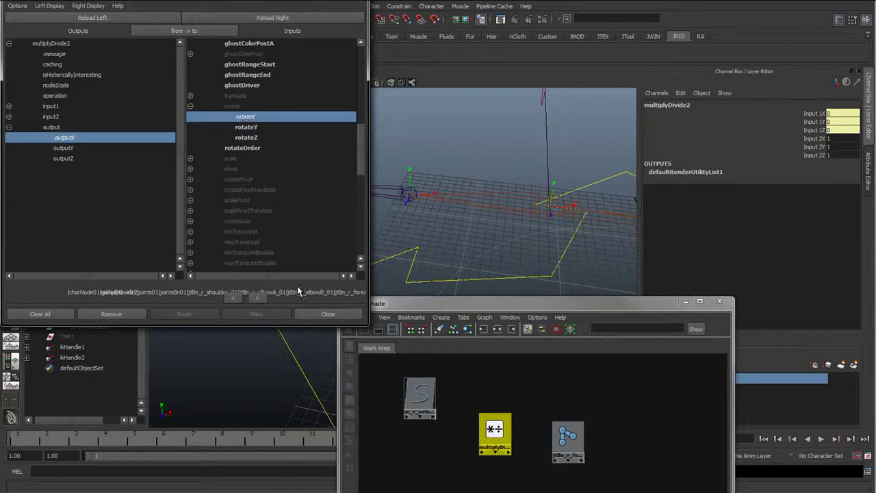
pyautogui.click(321, 313)
# Select the left wrist control cc_l_wrist_01 and examine its forearm twist attribute as the reference for the right side
pyautogui.moveTo(415, 306); pyautogui.dragTo(226, 291)
pyautogui.click(393, 236)
pyautogui.scroll(-5, 438, 250)
pyautogui.keyDown('alt'); pyautogui.moveTo(524, 275); pyautogui.dragTo(425, 207); pyautogui.keyUp('alt')
pyautogui.click(422, 201)
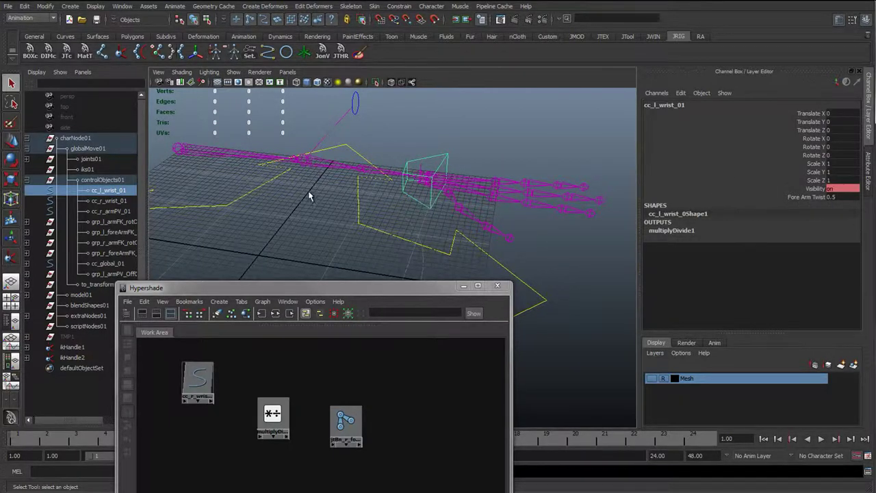
# Start a new attribute on the right wrist control cc_r_wrist_01 with the long name foreArm_twist
pyautogui.keyDown('alt'); pyautogui.moveTo(309, 195); pyautogui.dragTo(305, 214); pyautogui.keyUp('alt')
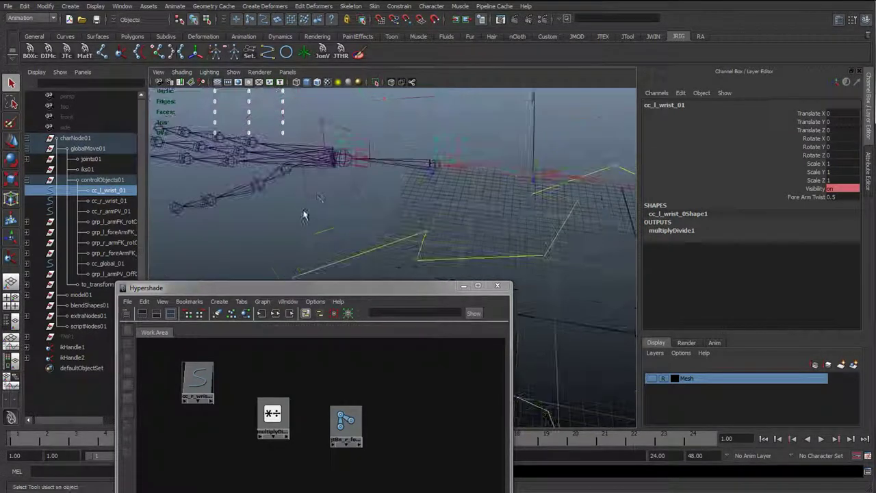
pyautogui.click(352, 197)
pyautogui.click(681, 94)
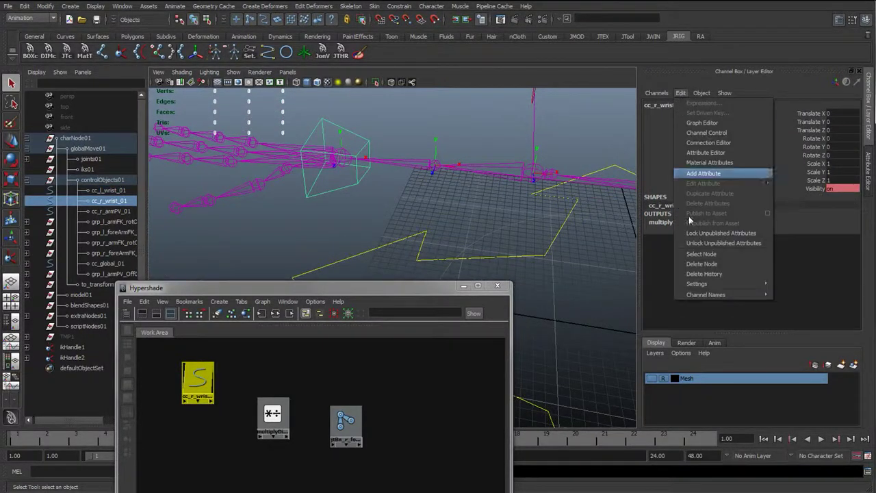
pyautogui.click(715, 177)
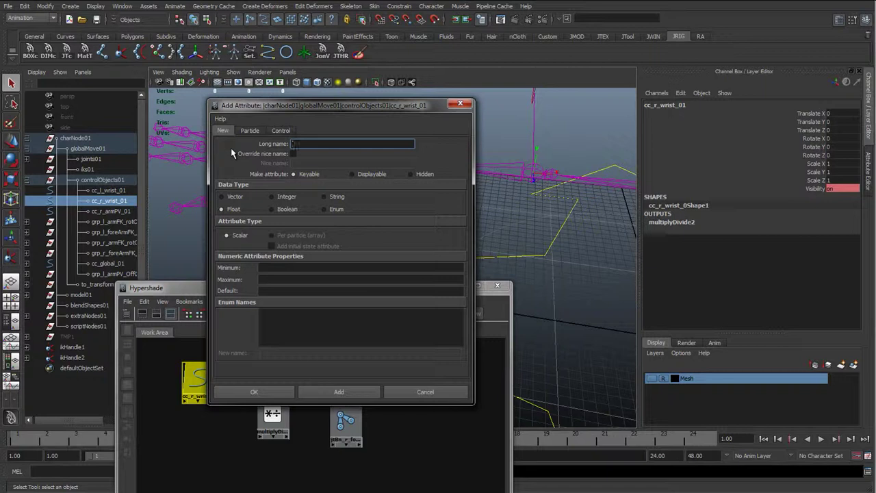
pyautogui.write('foreArm_twist')
# Give the foreArm_twist attribute a minimum of 0, maximum of 1 and default of 0.5, and add it to cc_r_wrist_01
pyautogui.click(266, 268)
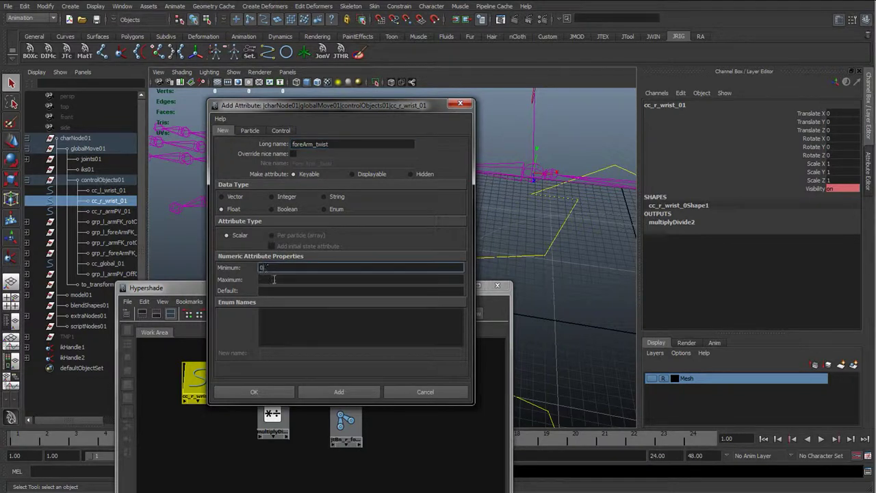
pyautogui.click(273, 279)
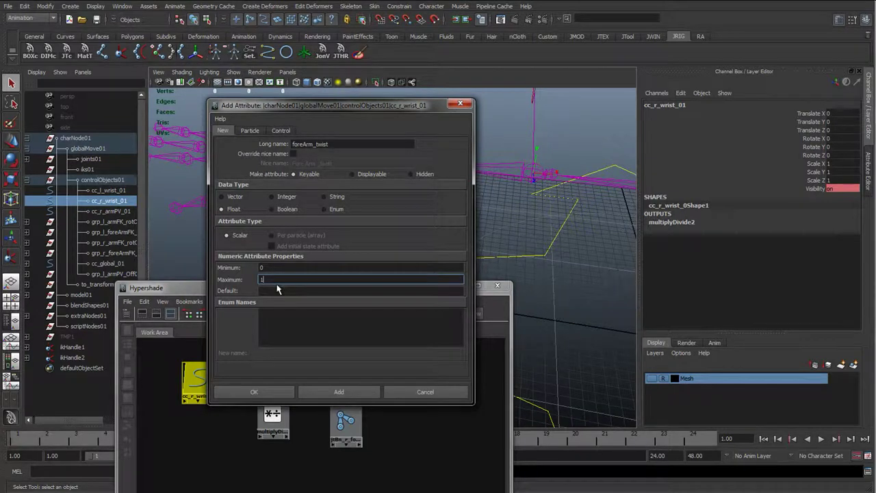
pyautogui.click(283, 290)
pyautogui.write('0.')
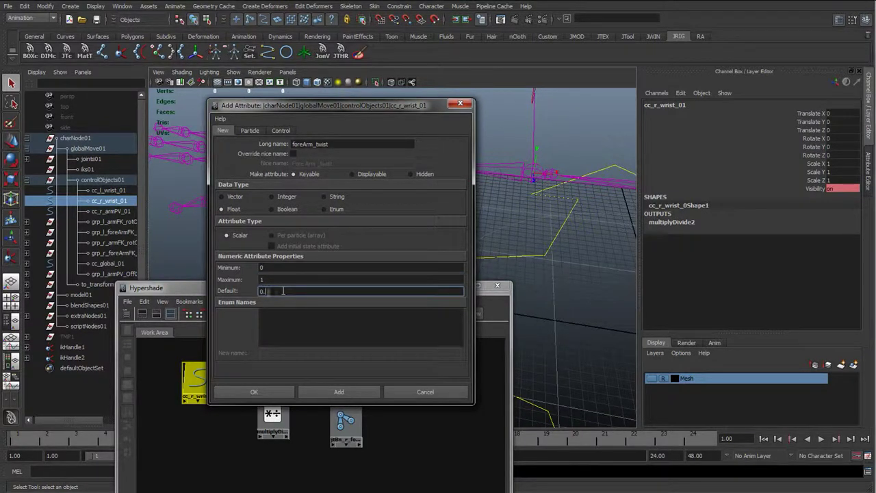
pyautogui.write('5')
pyautogui.moveTo(303, 144)
pyautogui.mouseDown()
pyautogui.moveTo(281, 150)
pyautogui.moveTo(309, 144)
pyautogui.mouseUp()
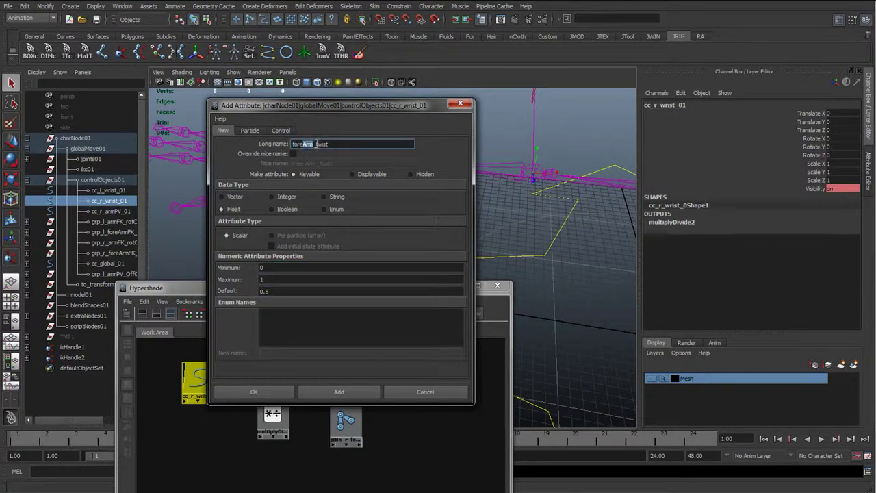
pyautogui.click(337, 144)
pyautogui.click(349, 394)
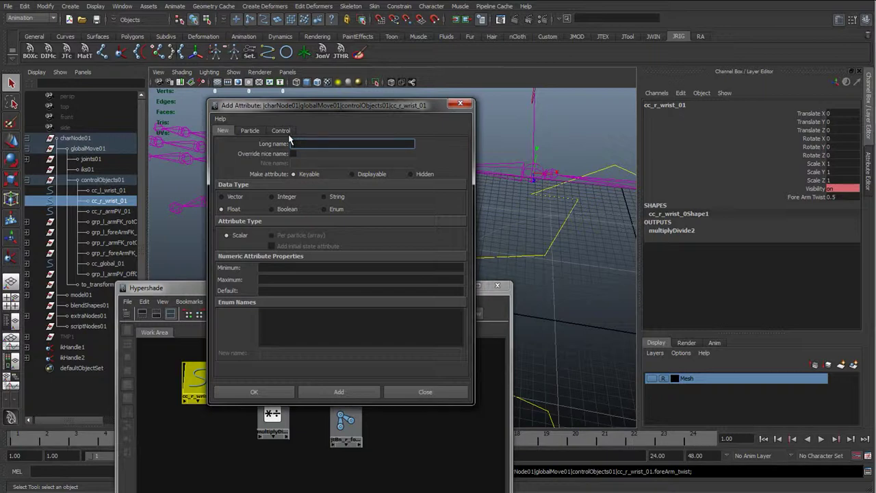
pyautogui.click(459, 104)
# Load cc_r_wrist_01 as the output side and the multiplyDivide node as the input side of the Connection Editor
pyautogui.click(198, 380)
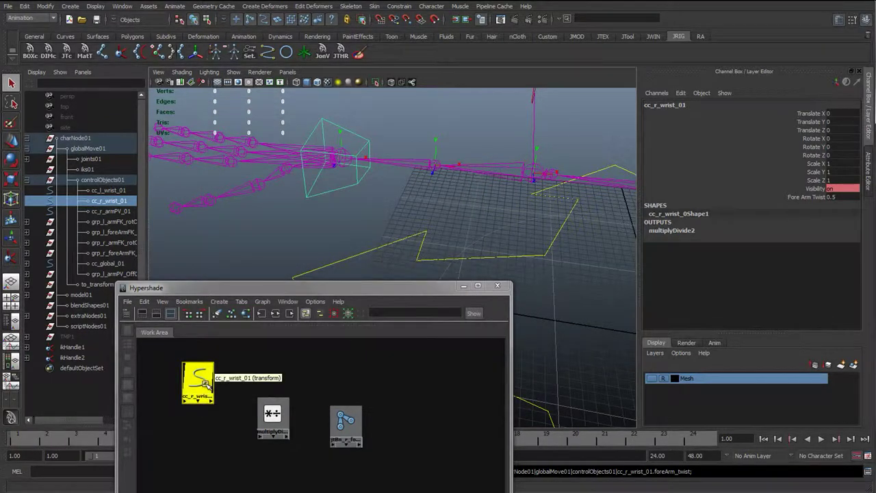
pyautogui.rightClick(276, 419)
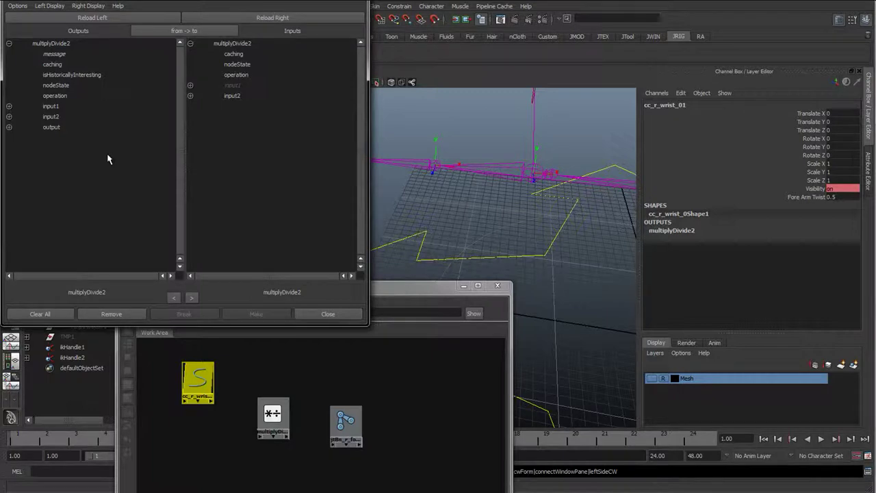
pyautogui.moveTo(140, 1); pyautogui.dragTo(356, 49)
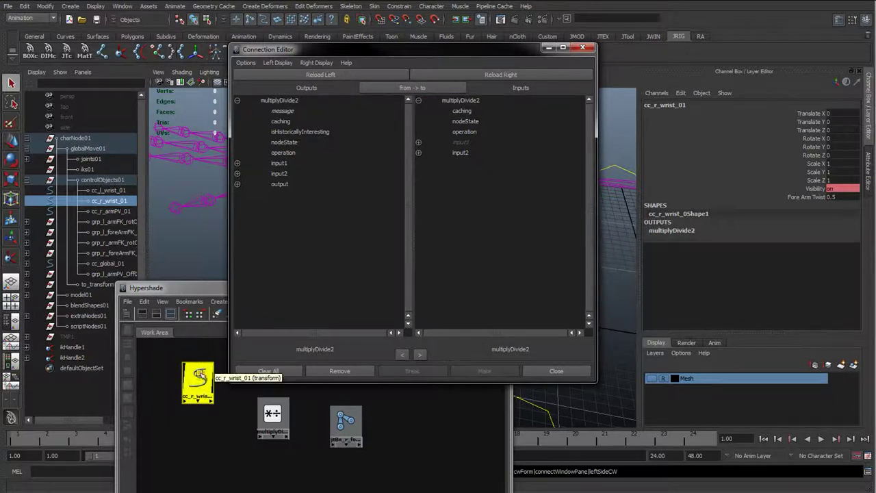
pyautogui.moveTo(199, 376); pyautogui.dragTo(185, 380)
pyautogui.click(311, 77)
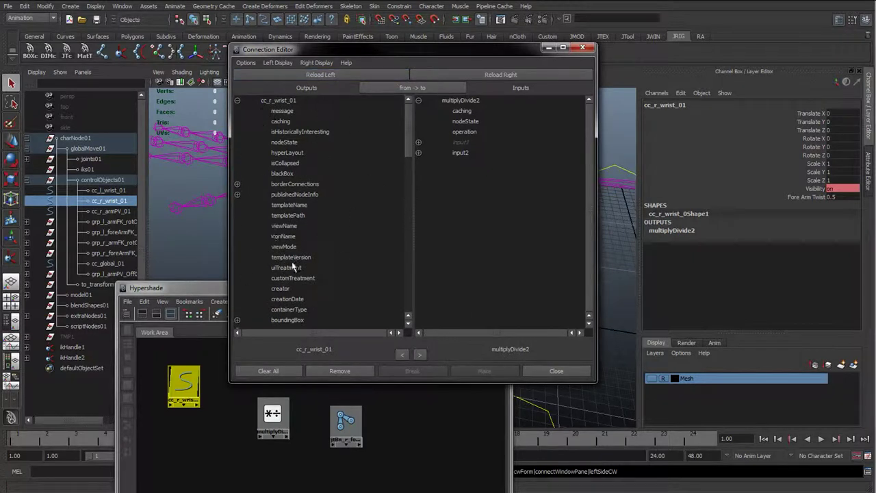
# Connect foreArm_twist of cc_r_wrist_01 to input2X of the multiplyDivide node
pyautogui.moveTo(405, 124); pyautogui.dragTo(387, 311)
pyautogui.click(294, 319)
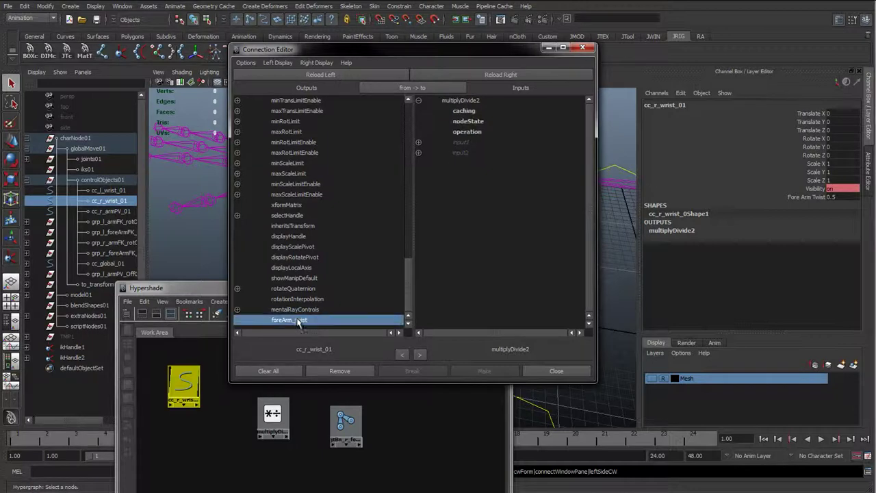
pyautogui.click(418, 153)
pyautogui.click(474, 163)
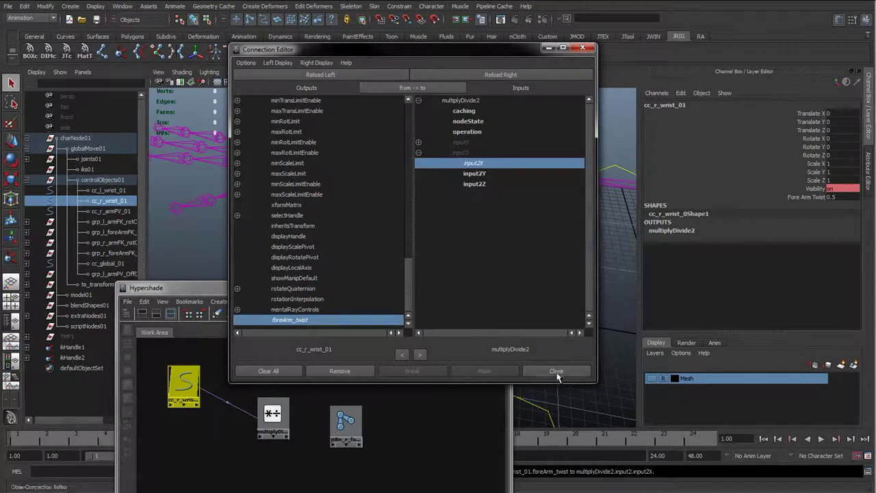
pyautogui.click(555, 370)
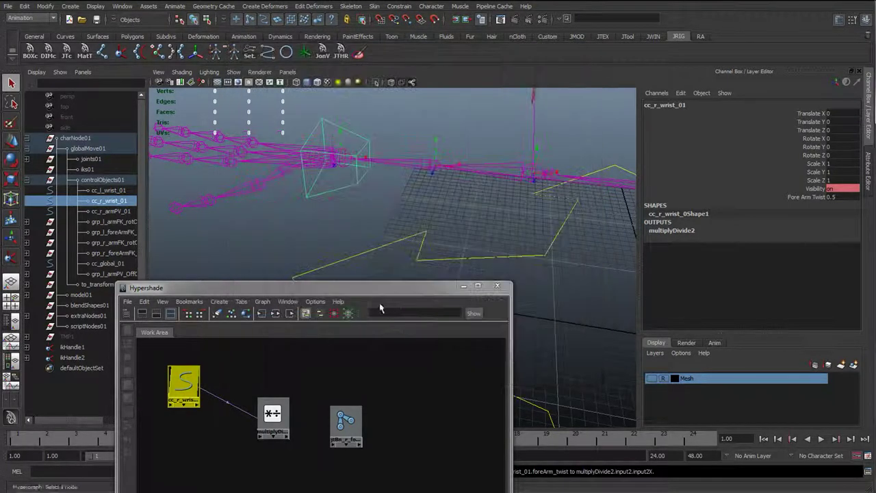
# Test the forearm twist by rotating cc_r_wrist_01 about 69 degrees in X and raising Fore Arm Twist to 1
pyautogui.click(797, 196)
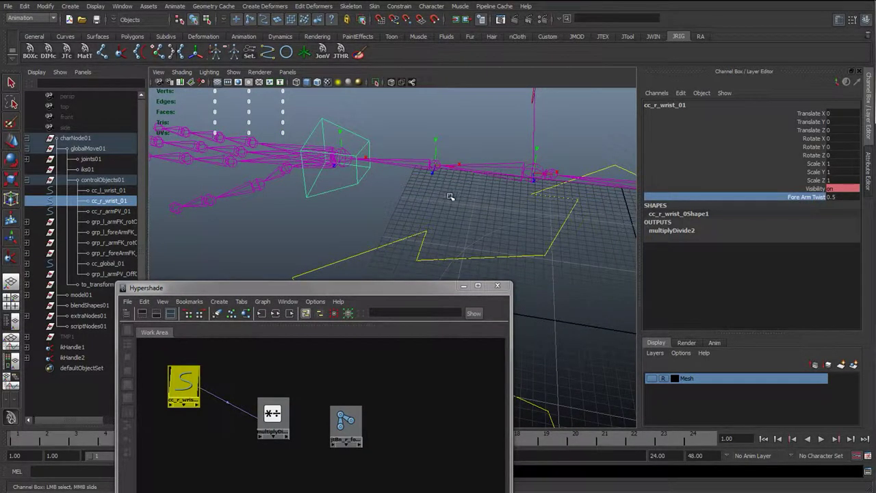
pyautogui.keyDown('alt'); pyautogui.moveTo(433, 202); pyautogui.dragTo(466, 192); pyautogui.keyUp('alt')
pyautogui.press('e')
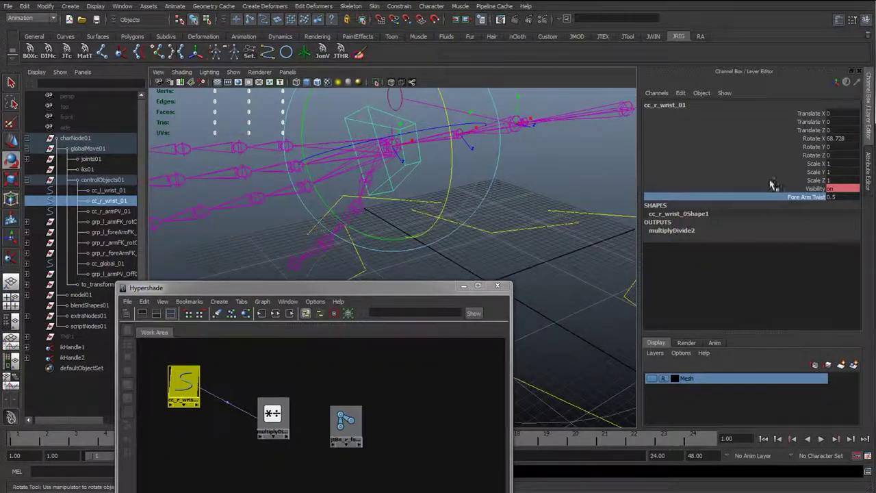
pyautogui.click(712, 196)
pyautogui.moveTo(512, 186); pyautogui.dragTo(520, 191, button='middle')
# Select the wrist joint jtBn_r_wrist_01 and examine how it follows the rotated wrist control
pyautogui.keyDown('alt'); pyautogui.moveTo(472, 193); pyautogui.dragTo(301, 160); pyautogui.keyUp('alt')
pyautogui.click(306, 163)
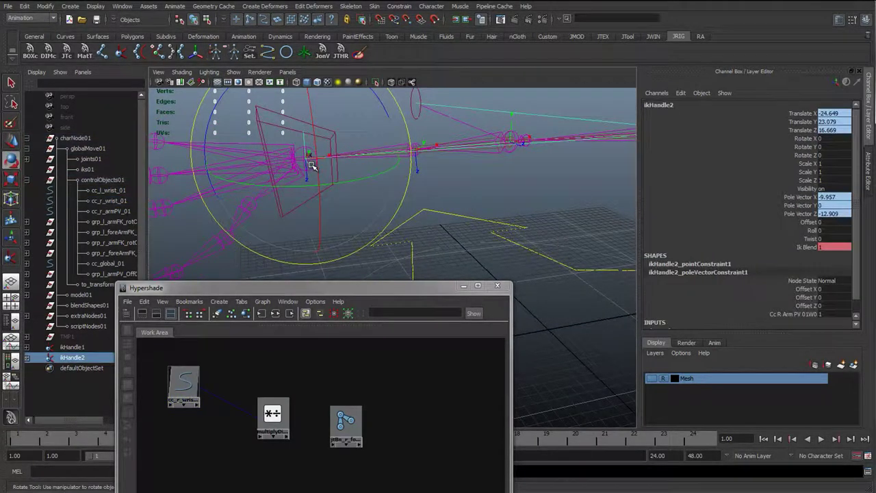
pyautogui.press('q')
pyautogui.click(314, 168)
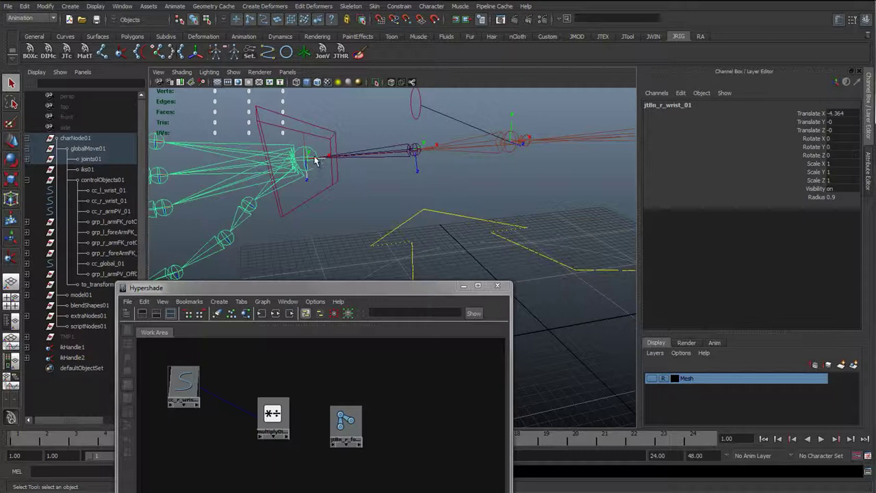
pyautogui.keyDown('alt'); pyautogui.moveTo(345, 175); pyautogui.dragTo(323, 189); pyautogui.keyUp('alt')
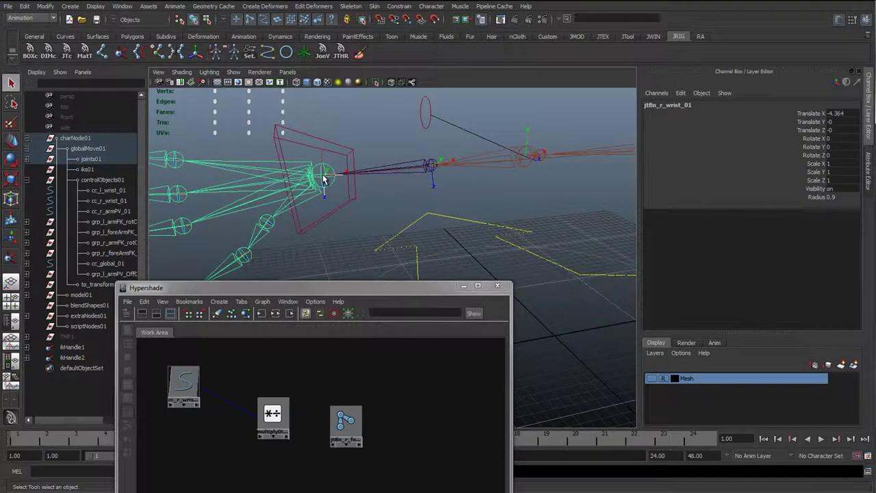
# Test the twist range on cc_r_wrist_01 by lowering Fore Arm Twist to 0 and raising it back to 1
pyautogui.click(348, 191)
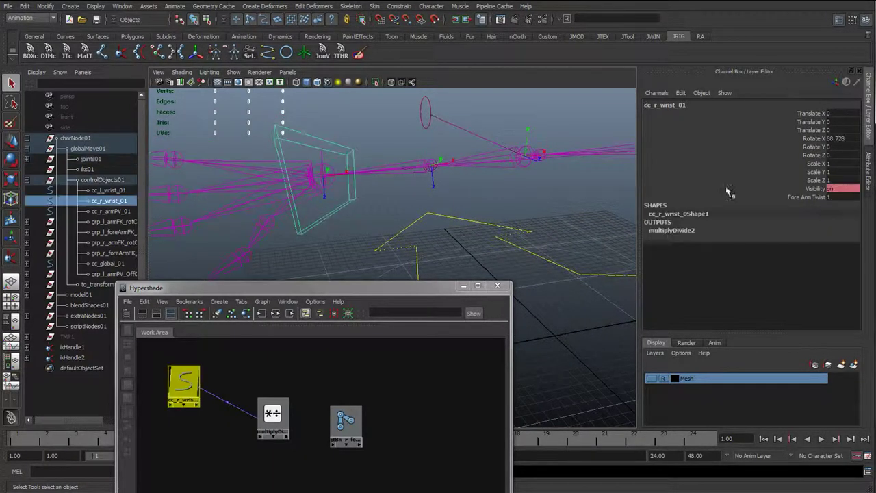
pyautogui.click(806, 197)
pyautogui.moveTo(461, 199); pyautogui.dragTo(324, 200, button='middle')
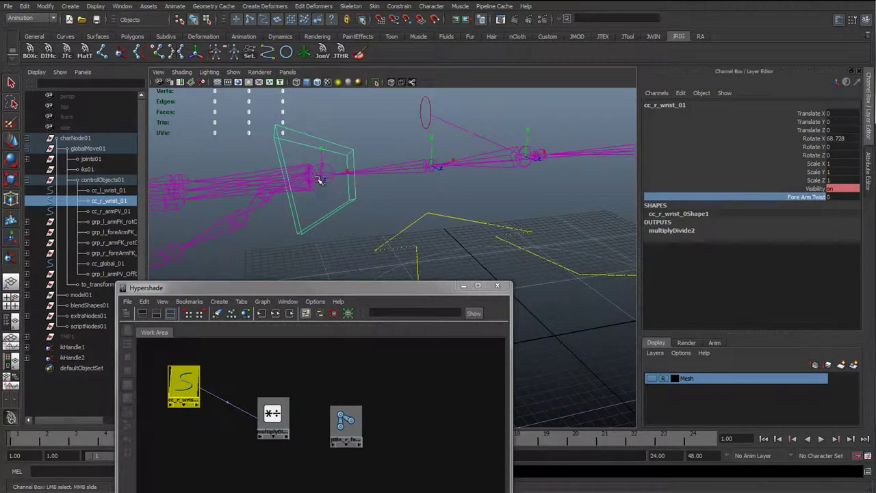
pyautogui.moveTo(320, 180); pyautogui.dragTo(349, 191, button='middle')
pyautogui.press('q')
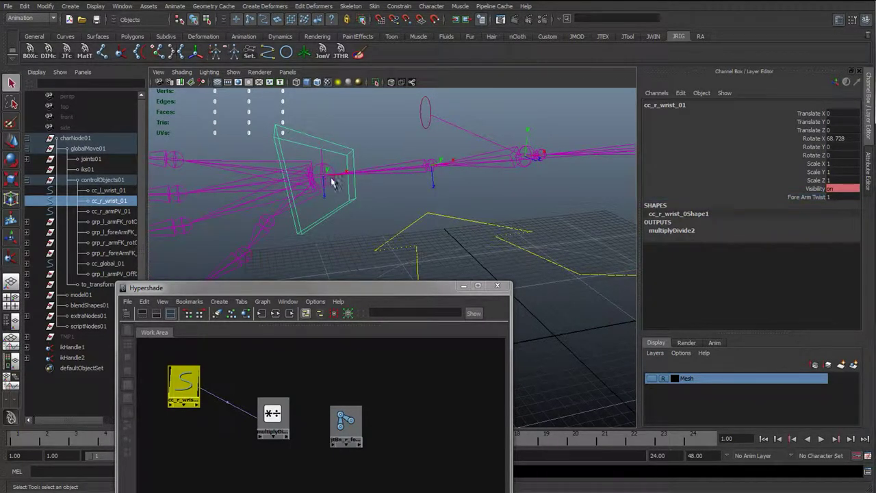
# Reset cc_r_wrist_01 to Rotate X 0 and Fore Arm Twist 0.5
pyautogui.click(316, 166)
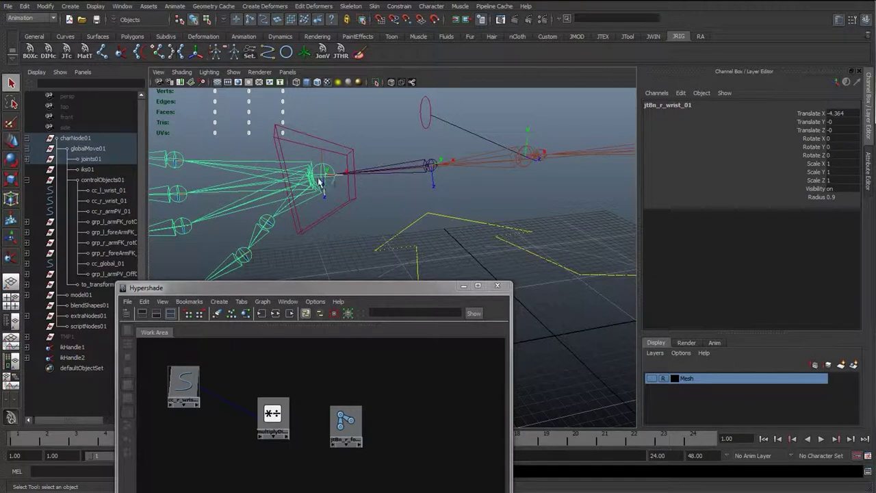
pyautogui.click(351, 204)
pyautogui.click(830, 138)
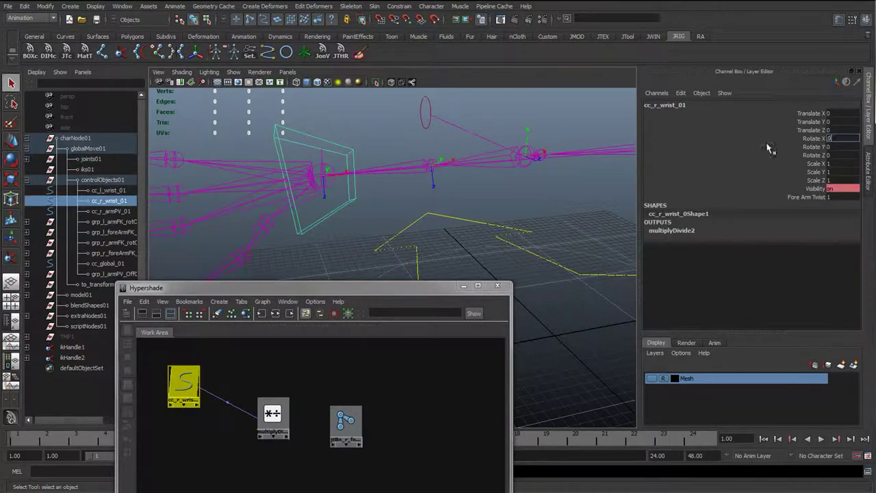
pyautogui.click(834, 198)
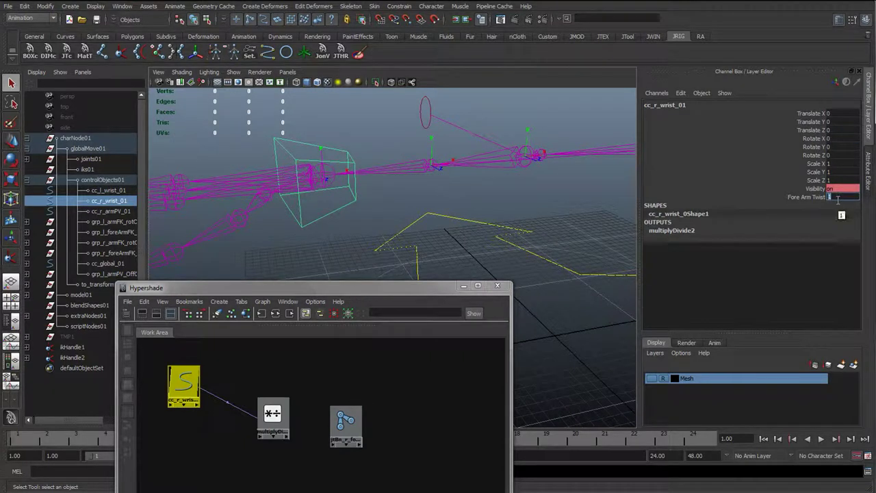
pyautogui.write('.5')
pyautogui.press('Return')
# Orient constrain the wrist joint jtBn_r_wrist_01 to the control cc_r_wrist_01 on all axes, with Maintain offset on
pyautogui.click(334, 144)
pyautogui.click(335, 158)
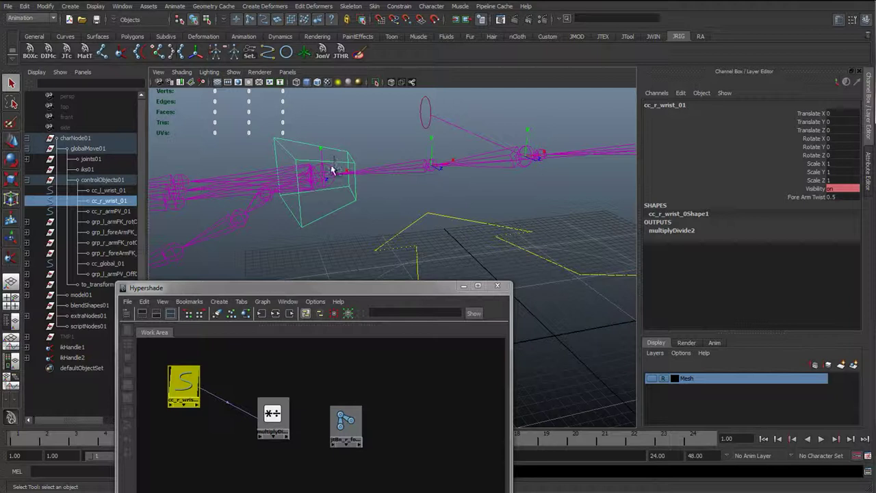
pyautogui.click(329, 179)
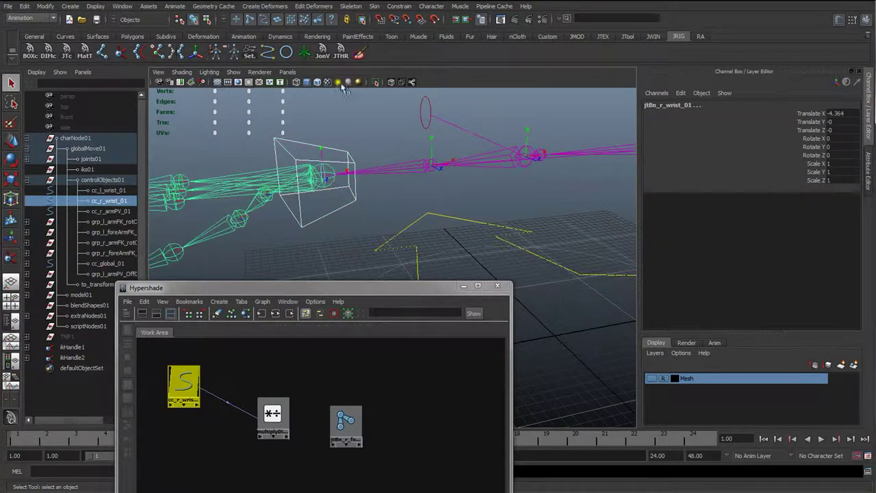
pyautogui.click(399, 6)
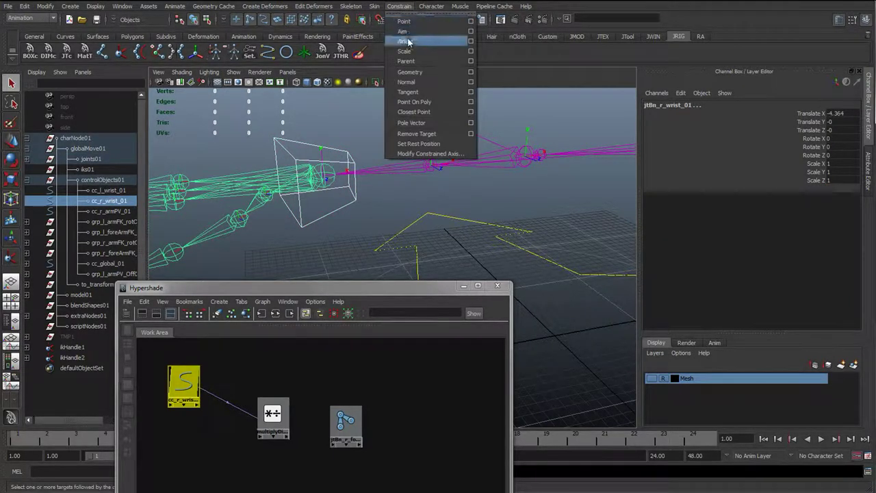
pyautogui.click(470, 41)
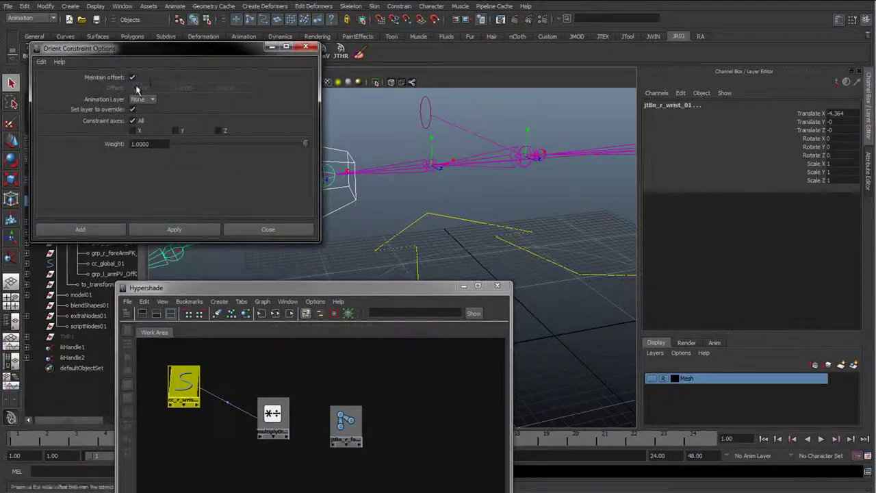
pyautogui.click(174, 229)
pyautogui.click(267, 230)
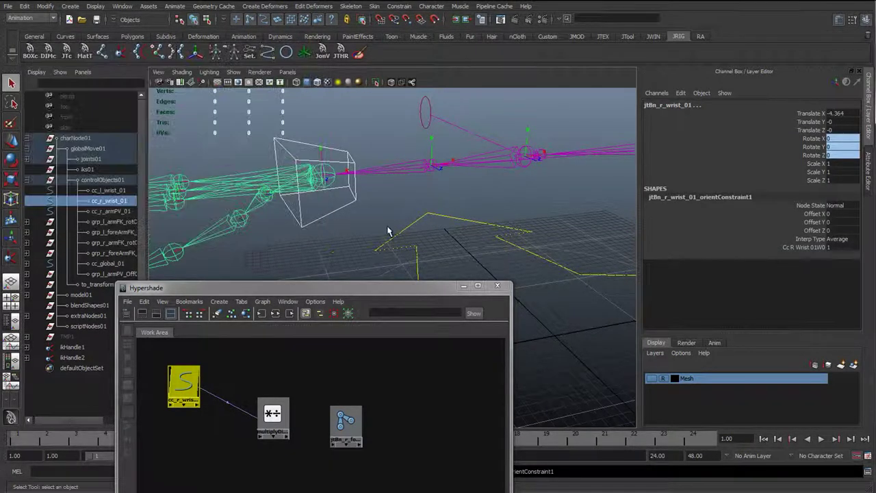
# Test the new constraint by rotating cc_r_wrist_01 about 61 degrees in X and raising Fore Arm Twist to 1
pyautogui.click(347, 209)
pyautogui.press('e')
pyautogui.moveTo(332, 132); pyautogui.dragTo(387, 196)
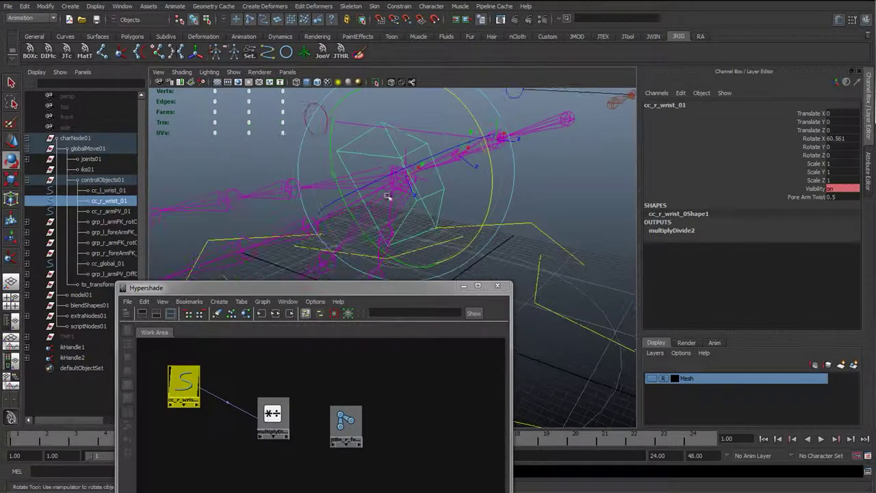
pyautogui.keyDown('alt'); pyautogui.moveTo(471, 152); pyautogui.dragTo(418, 156); pyautogui.keyUp('alt')
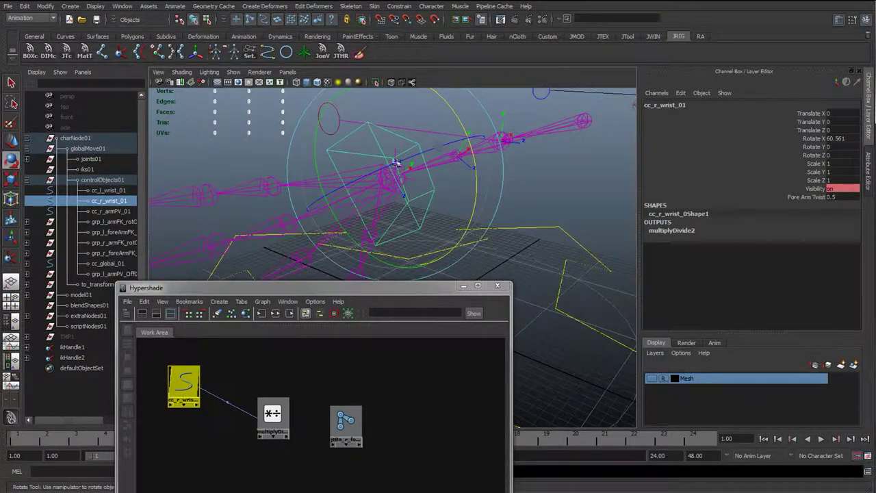
pyautogui.keyDown('alt'); pyautogui.moveTo(472, 150); pyautogui.dragTo(405, 161); pyautogui.keyUp('alt')
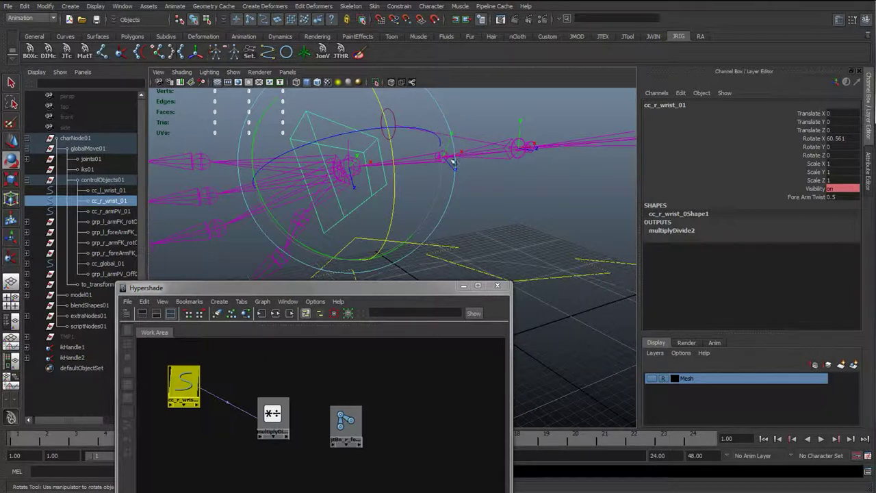
pyautogui.click(804, 196)
pyautogui.moveTo(479, 201); pyautogui.dragTo(452, 206, button='middle')
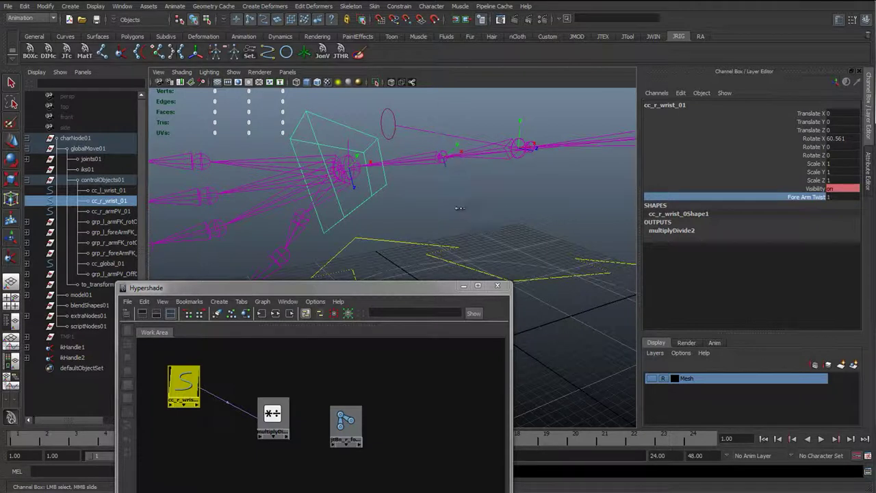
# Reset cc_r_wrist_01 to Fore Arm Twist 0.5 and Rotate X 0, and close the Hypershade
pyautogui.doubleClick(844, 196)
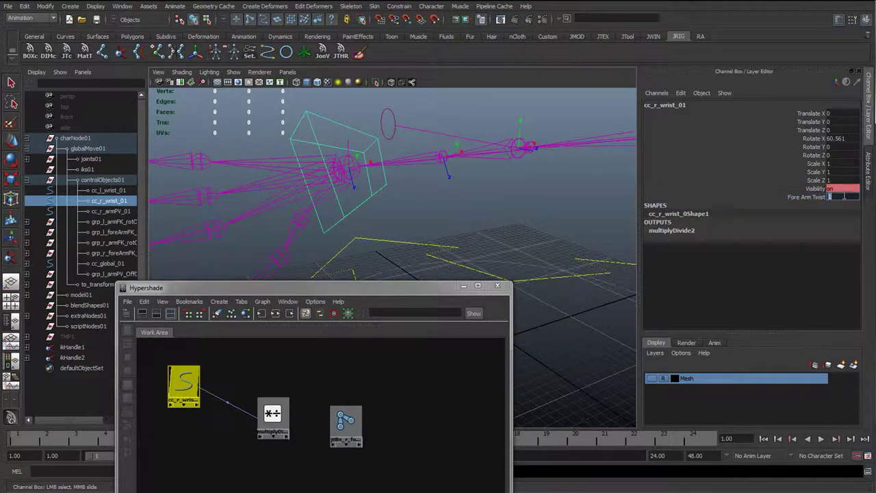
pyautogui.write('.5')
pyautogui.press('Return')
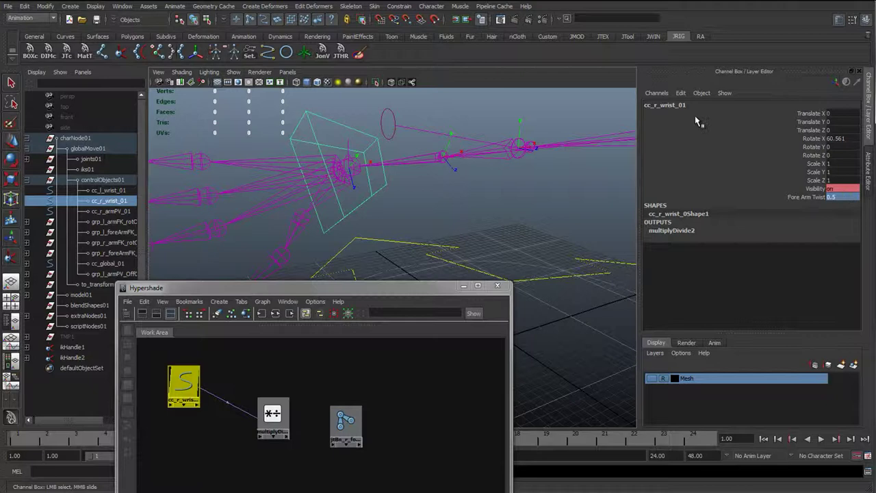
pyautogui.doubleClick(843, 137)
pyautogui.write('0')
pyautogui.press('Return')
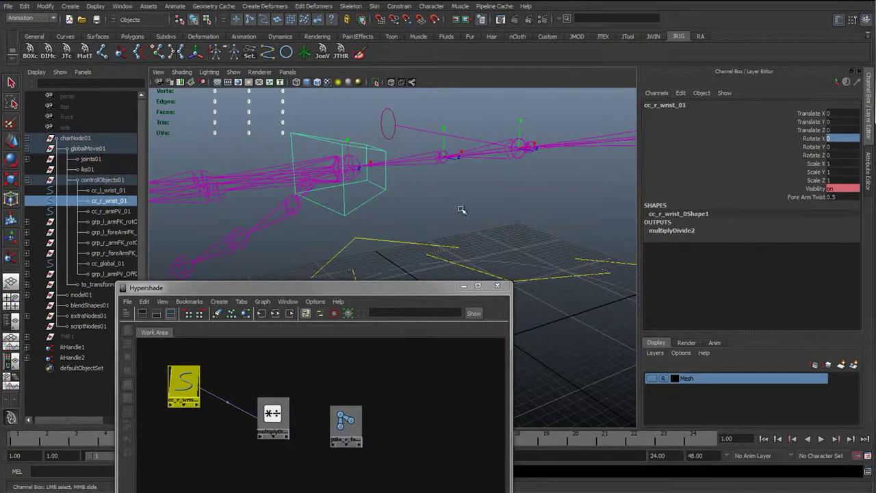
pyautogui.click(461, 209)
pyautogui.click(498, 285)
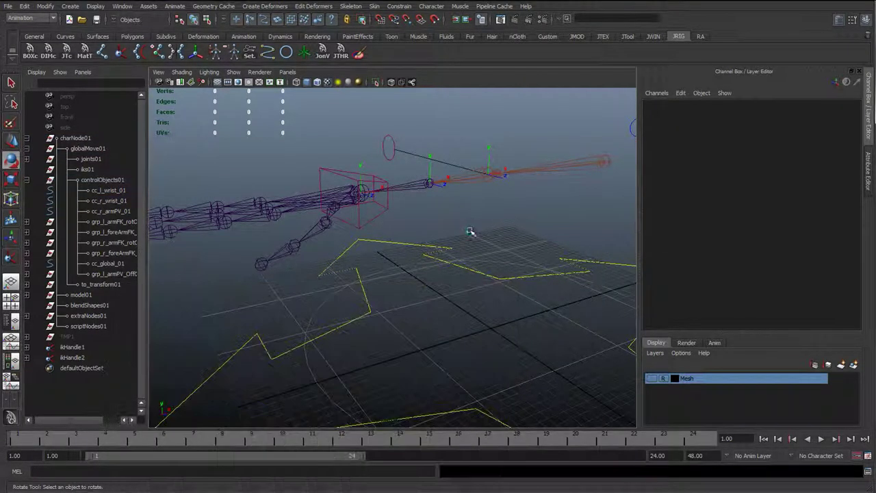
# Hide the local rotation axes of the right wrist, forearm twist and elbow joints
pyautogui.keyDown('alt'); pyautogui.moveTo(470, 232); pyautogui.dragTo(321, 205); pyautogui.keyUp('alt')
pyautogui.click(319, 191)
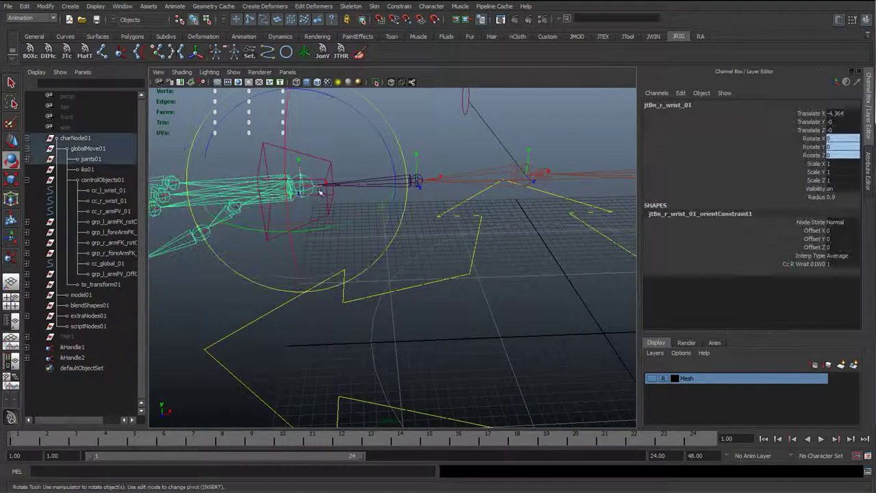
pyautogui.press('q')
pyautogui.click(545, 173)
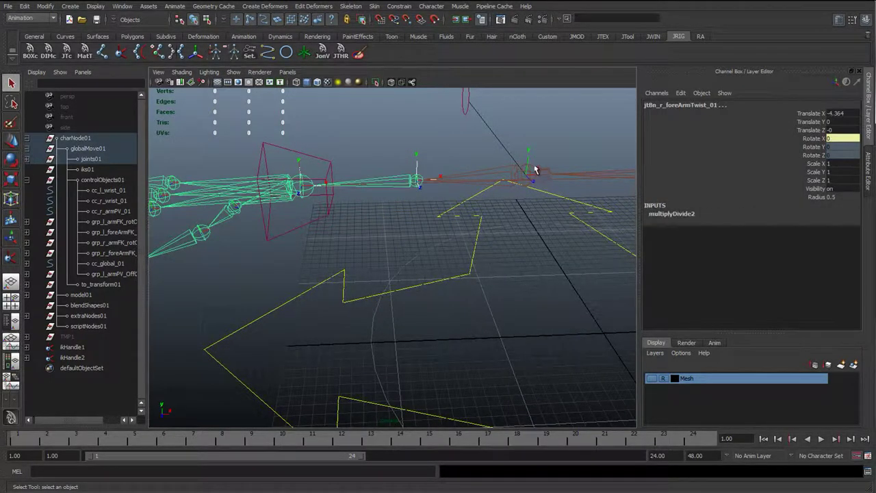
pyautogui.keyDown('shift'); pyautogui.click(534, 167); pyautogui.keyUp('shift')
pyautogui.keyDown('alt'); pyautogui.moveTo(321, 146); pyautogui.dragTo(300, 146); pyautogui.keyUp('alt')
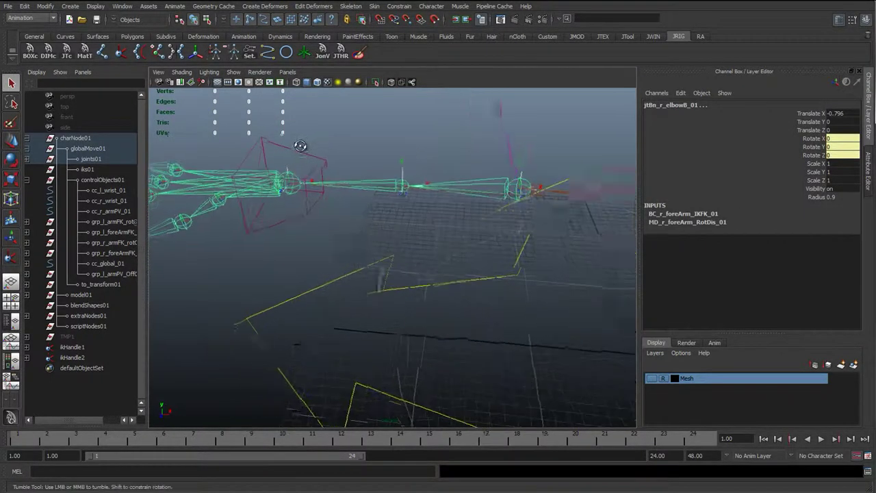
pyautogui.click(628, 36)
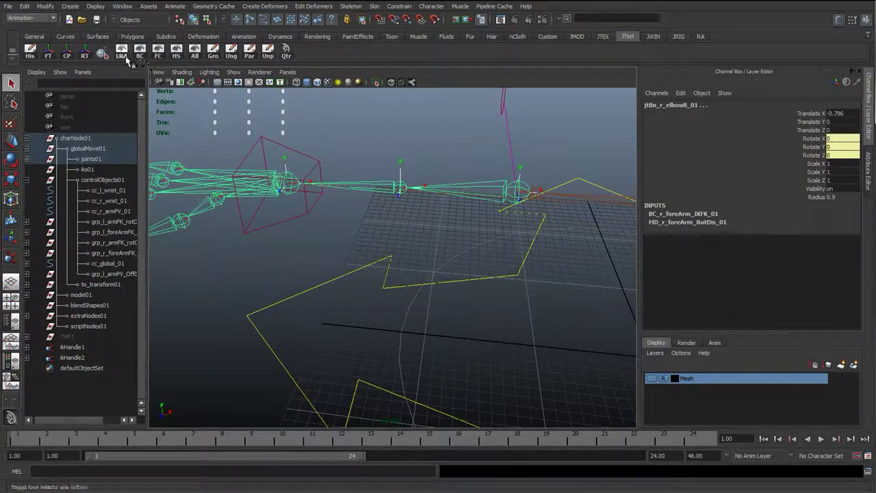
pyautogui.click(306, 202)
pyautogui.scroll(-4, 307, 201)
pyautogui.scroll(2, 415, 246)
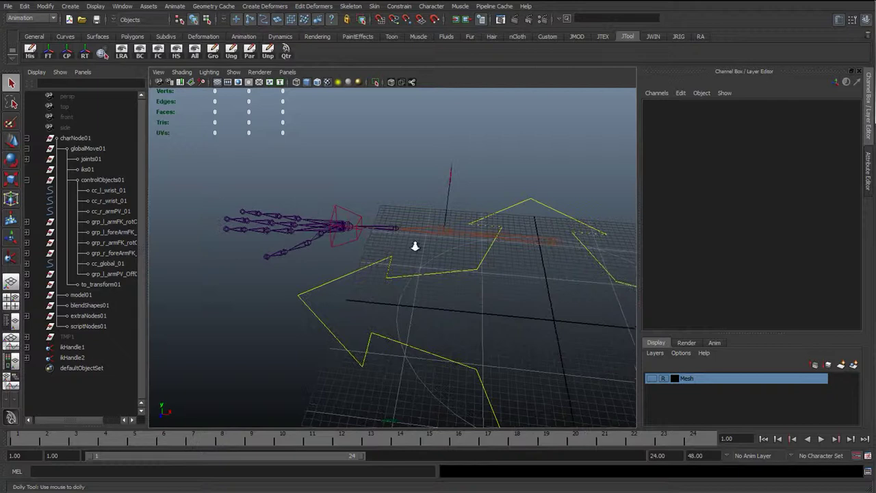
# Collapse the charNode01 hierarchy, widen the Outliner and rename ikHandle1 as IKRP_l_arm_01
pyautogui.click(26, 137)
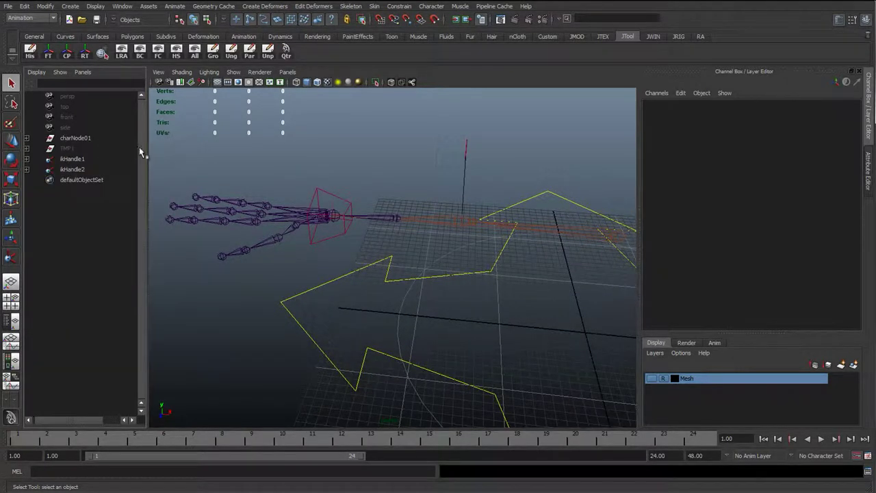
pyautogui.moveTo(145, 153); pyautogui.dragTo(216, 158)
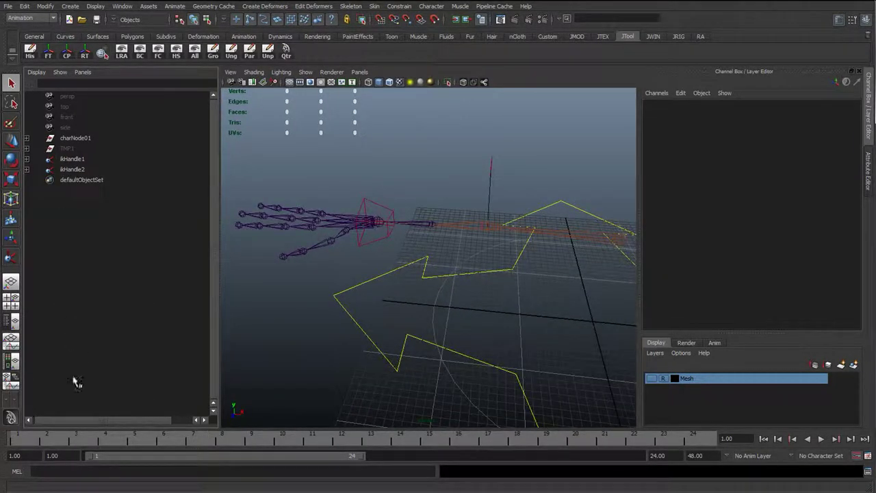
pyautogui.moveTo(75, 420); pyautogui.dragTo(26, 352)
pyautogui.scroll(-4, 406, 262)
pyautogui.keyDown('alt'); pyautogui.moveTo(407, 262); pyautogui.dragTo(351, 251, button='middle'); pyautogui.keyUp('alt')
pyautogui.doubleClick(74, 159)
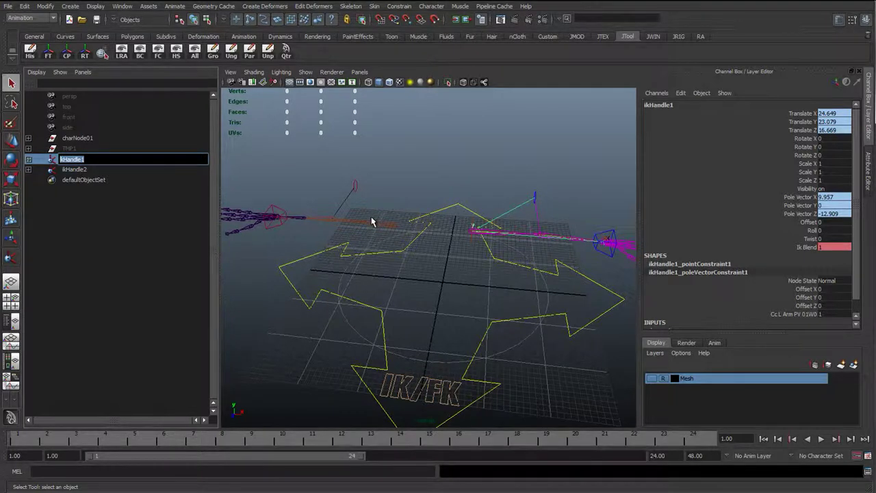
pyautogui.write('IKRP_l_arm_01')
pyautogui.press('Return')
# Rename ikHandle2 as IKRP_r_arm_01, reusing the left handle's name
pyautogui.doubleClick(97, 159)
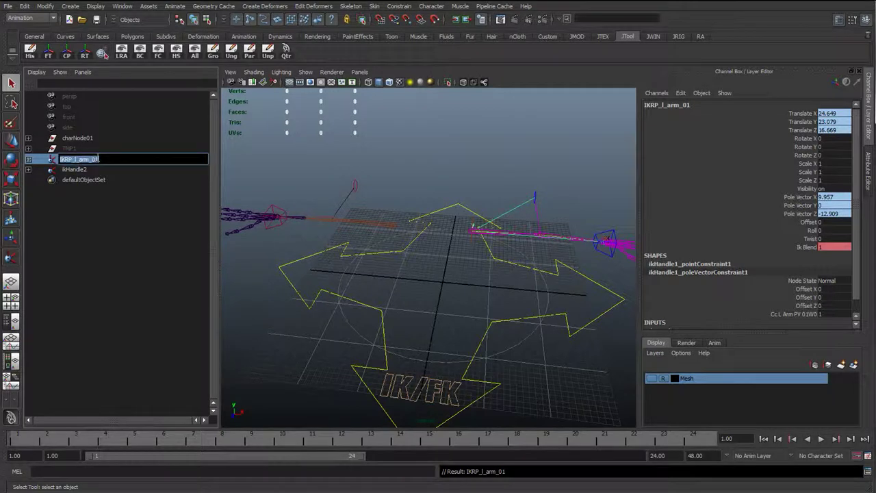
pyautogui.hotkey('ctrl', 'c')
pyautogui.doubleClick(94, 169)
pyautogui.hotkey('ctrl', 'v')
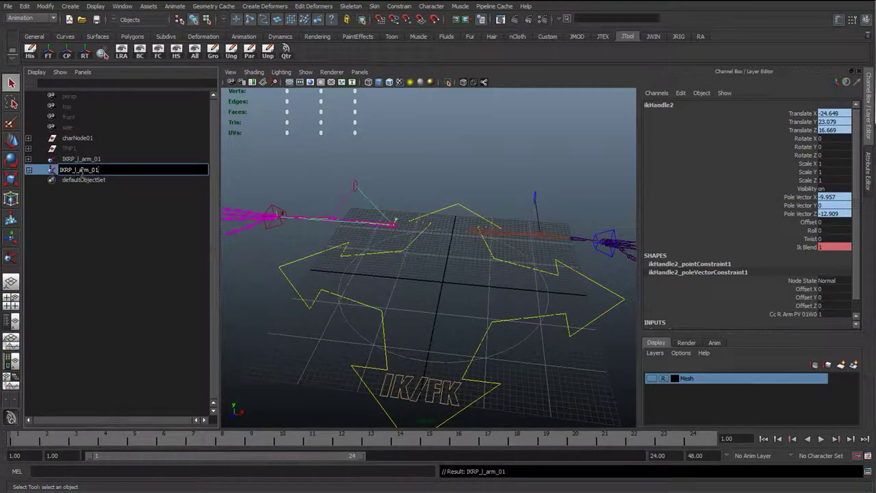
pyautogui.press('BackSpace')
pyautogui.write('r')
pyautogui.press('Return')
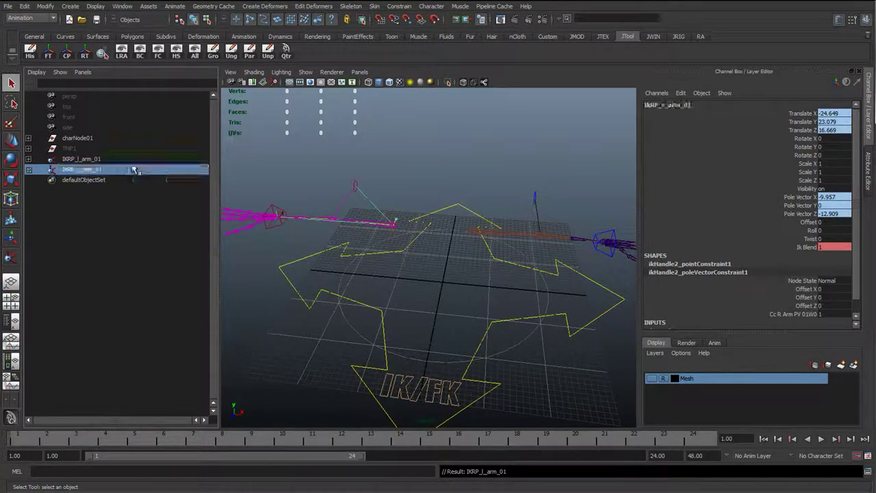
# Parent IKRP_l_arm_01 and IKRP_r_arm_01 under the iks01 group in globalMove01, and collapse the charNode01 hierarchy
pyautogui.keyDown('shift'); pyautogui.click(92, 161); pyautogui.keyUp('shift')
pyautogui.moveTo(92, 163); pyautogui.dragTo(29, 146, button='middle')
pyautogui.click(28, 139)
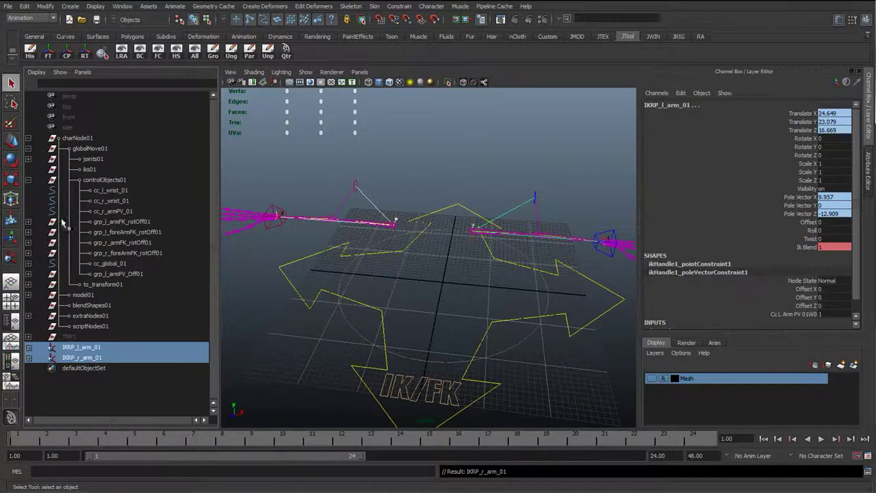
pyautogui.moveTo(98, 361); pyautogui.dragTo(89, 172, button='middle')
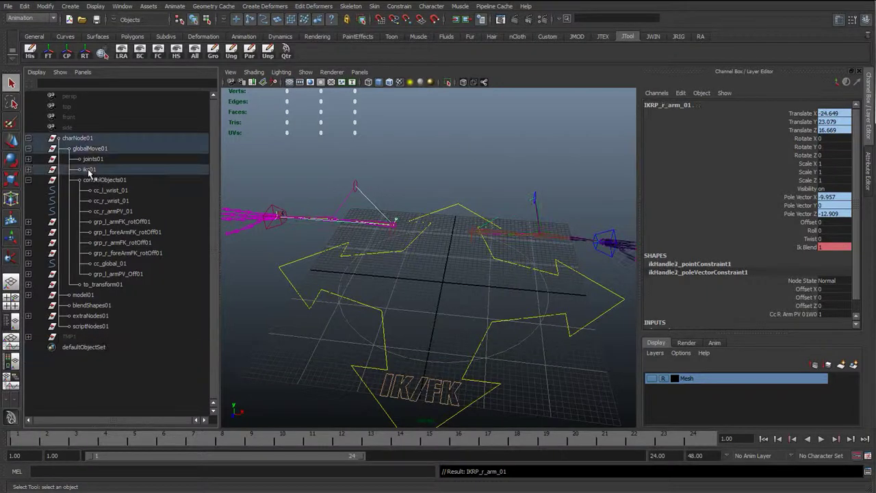
pyautogui.click(90, 169)
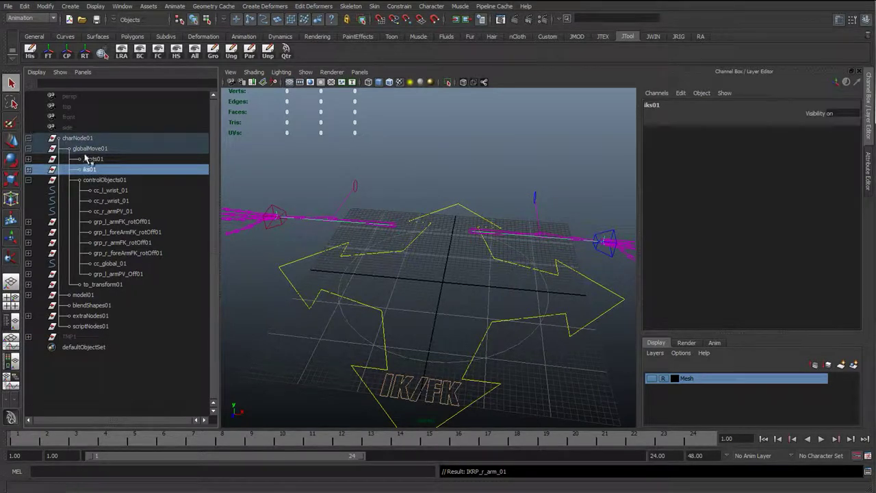
pyautogui.click(45, 139)
pyautogui.click(29, 138)
pyautogui.click(330, 142)
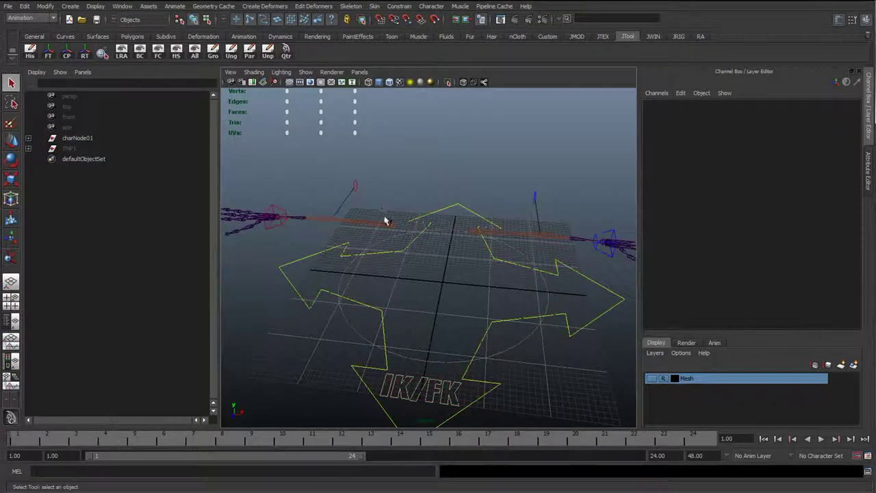
# Bend the right arm by moving cc_r_wrist_01 to about Translate X 10.7, Y -5.4, Z 6.1
pyautogui.scroll(2, 385, 229)
pyautogui.keyDown('alt'); pyautogui.moveTo(385, 258); pyautogui.dragTo(308, 268); pyautogui.keyUp('alt')
pyautogui.scroll(-1, 308, 269)
pyautogui.scroll(-3, 367, 250)
pyautogui.keyDown('alt'); pyautogui.moveTo(308, 268); pyautogui.dragTo(461, 305, button='middle'); pyautogui.keyUp('alt')
pyautogui.click(363, 232)
pyautogui.press('w')
pyautogui.scroll(2, 369, 255)
pyautogui.keyDown('alt'); pyautogui.moveTo(462, 306); pyautogui.dragTo(534, 383); pyautogui.keyUp('alt')
# Test the right arm's blending by sliding R Arm IKFK on cc_global_IKFK_01 repeatedly between 0 and 1, ending at 0
pyautogui.click(547, 410)
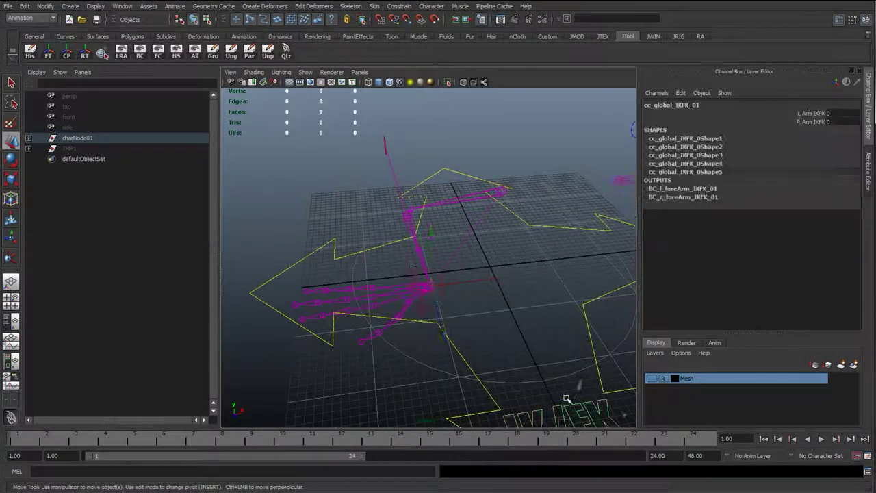
pyautogui.click(813, 122)
pyautogui.moveTo(470, 230); pyautogui.dragTo(567, 242, button='middle')
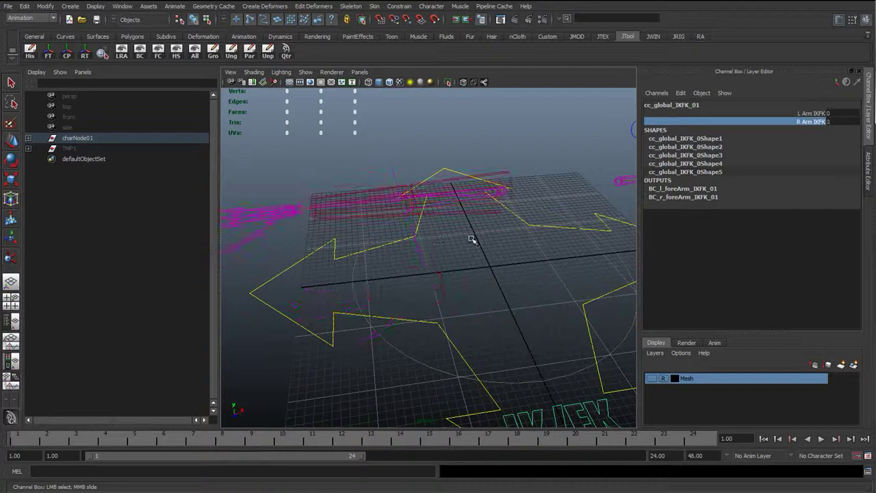
pyautogui.keyDown('alt'); pyautogui.moveTo(472, 240); pyautogui.dragTo(447, 214, button='right'); pyautogui.keyUp('alt')
pyautogui.moveTo(476, 237); pyautogui.dragTo(451, 236, button='middle')
pyautogui.keyDown('alt'); pyautogui.moveTo(411, 218); pyautogui.dragTo(438, 243, button='right'); pyautogui.keyUp('alt')
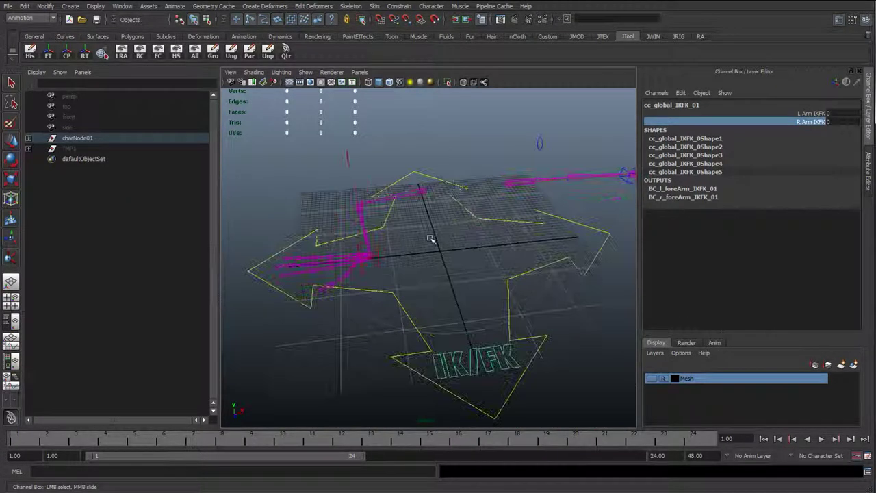
pyautogui.keyDown('alt'); pyautogui.moveTo(411, 209); pyautogui.dragTo(536, 252, button='middle'); pyautogui.keyUp('alt')
pyautogui.keyDown('alt'); pyautogui.moveTo(483, 254); pyautogui.dragTo(502, 254, button='right'); pyautogui.keyUp('alt')
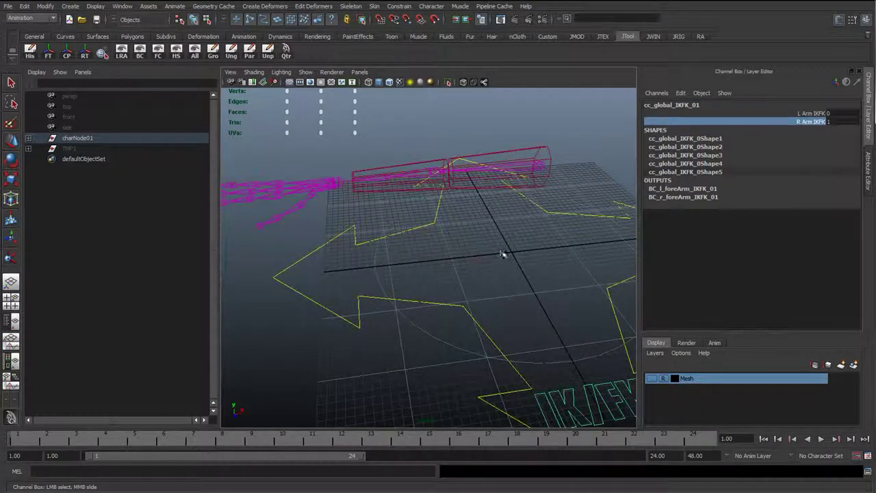
pyautogui.moveTo(502, 254); pyautogui.dragTo(493, 238, button='middle')
pyautogui.keyDown('alt'); pyautogui.moveTo(514, 247); pyautogui.dragTo(466, 236); pyautogui.keyUp('alt')
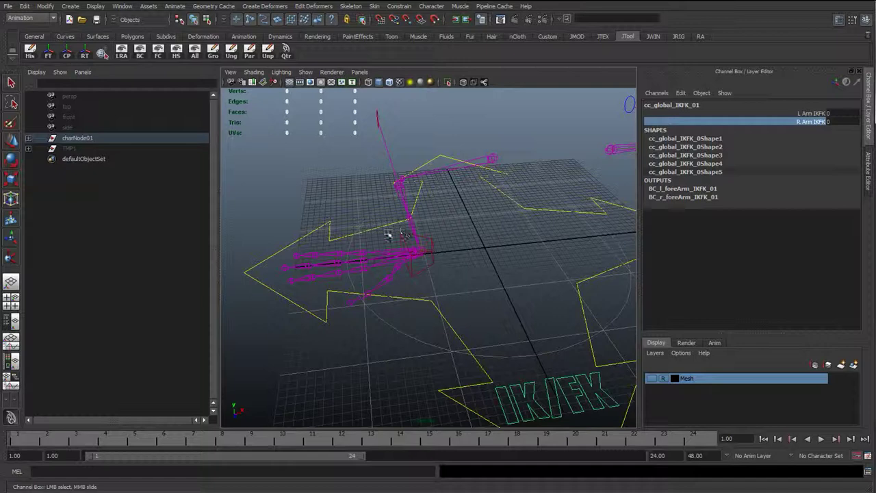
pyautogui.moveTo(471, 245)
pyautogui.mouseDown(button='middle')
pyautogui.moveTo(506, 249)
pyautogui.moveTo(464, 245)
pyautogui.mouseUp(button='middle')
pyautogui.moveTo(414, 182); pyautogui.dragTo(425, 213, button='middle')
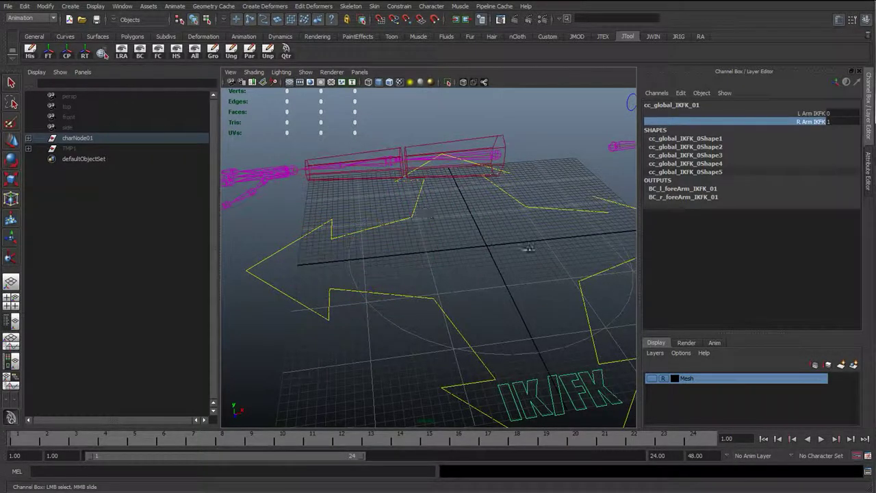
pyautogui.moveTo(528, 247); pyautogui.dragTo(438, 233, button='middle')
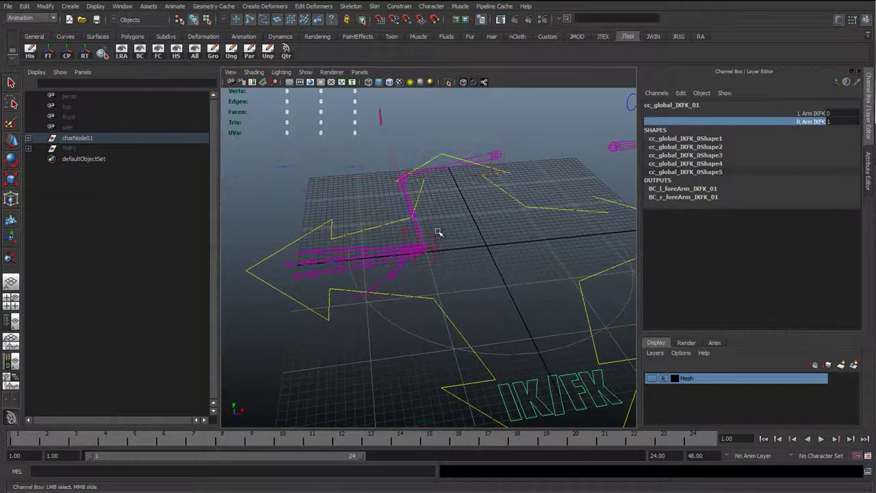
# Reset Translate X, Y and Z of cc_r_wrist_01 to 0
pyautogui.click(429, 238)
pyautogui.press('w')
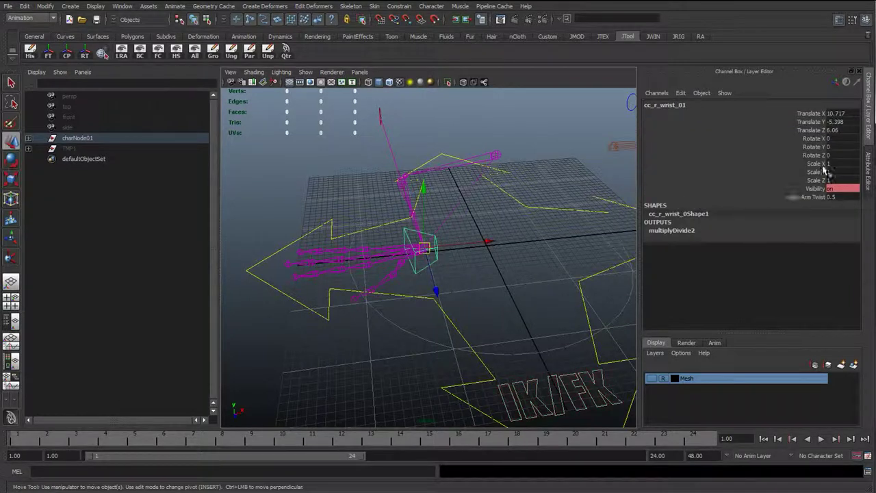
pyautogui.moveTo(836, 130); pyautogui.dragTo(837, 114)
pyautogui.write('0')
pyautogui.press('Return')
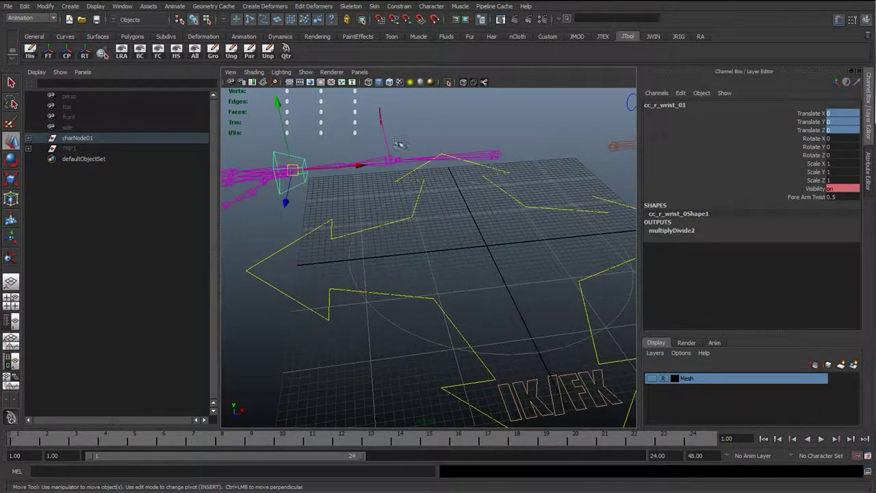